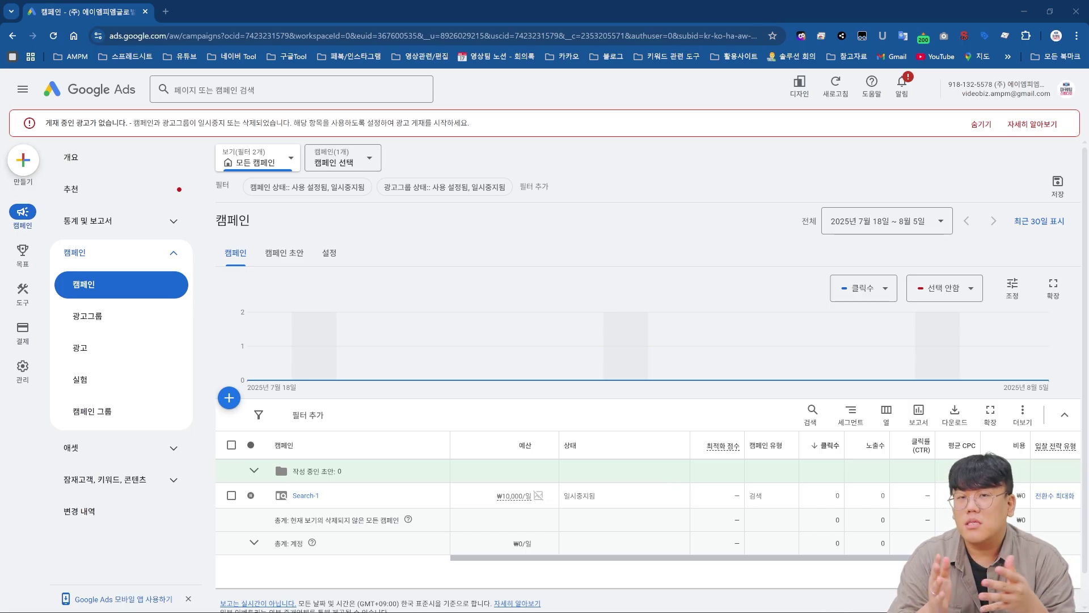
# - Create a new Search campaign without a guided goal and expand the inactive conversion action's details
pyautogui.moveTo(263, 607)
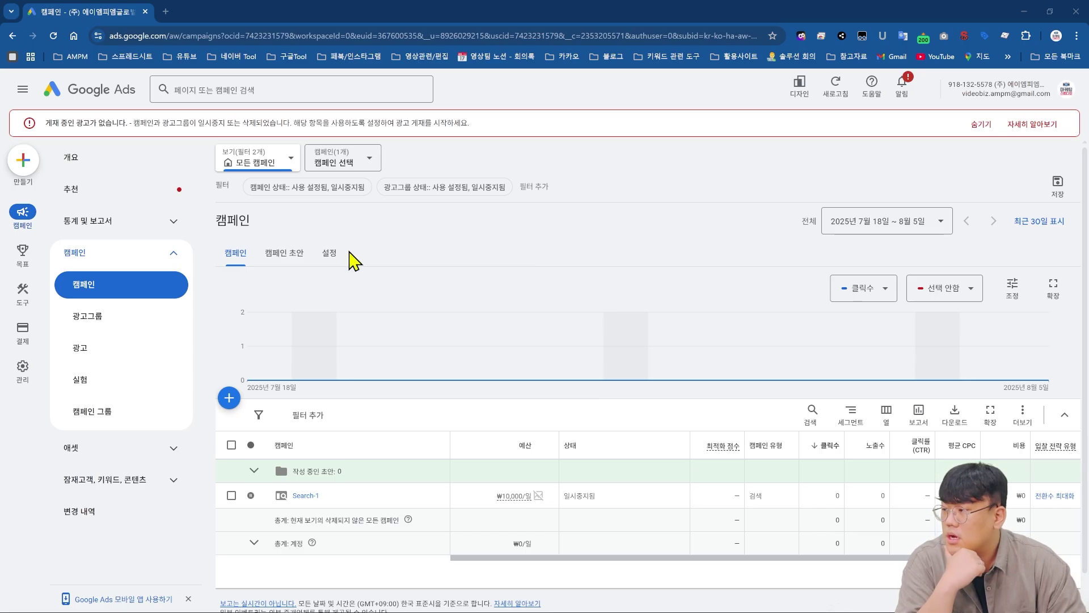
pyautogui.click(23, 164)
pyautogui.click(106, 170)
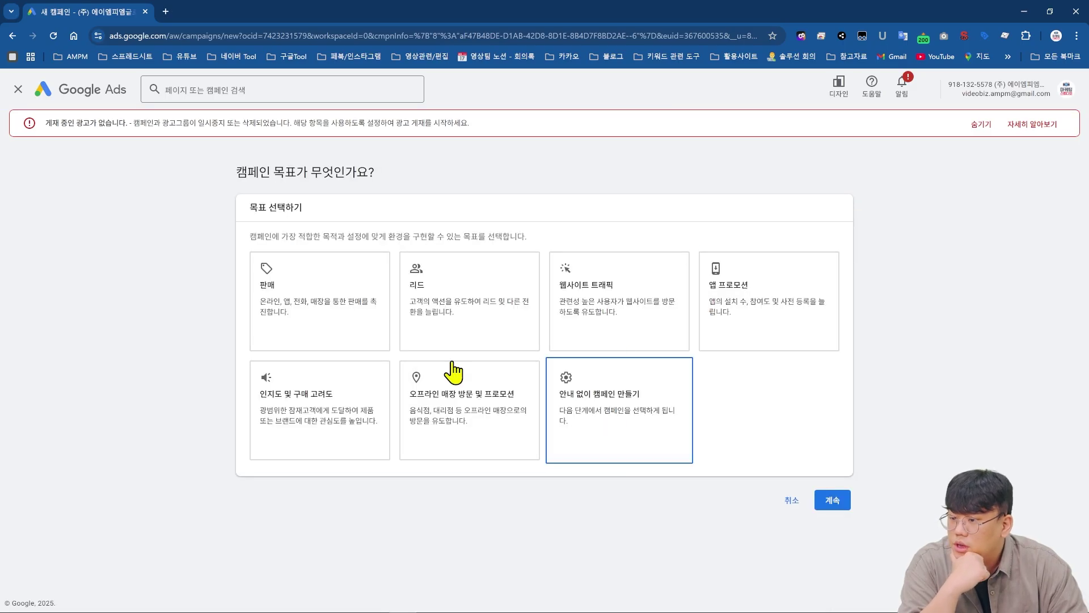
pyautogui.click(618, 431)
pyautogui.scroll(-3, 745, 377)
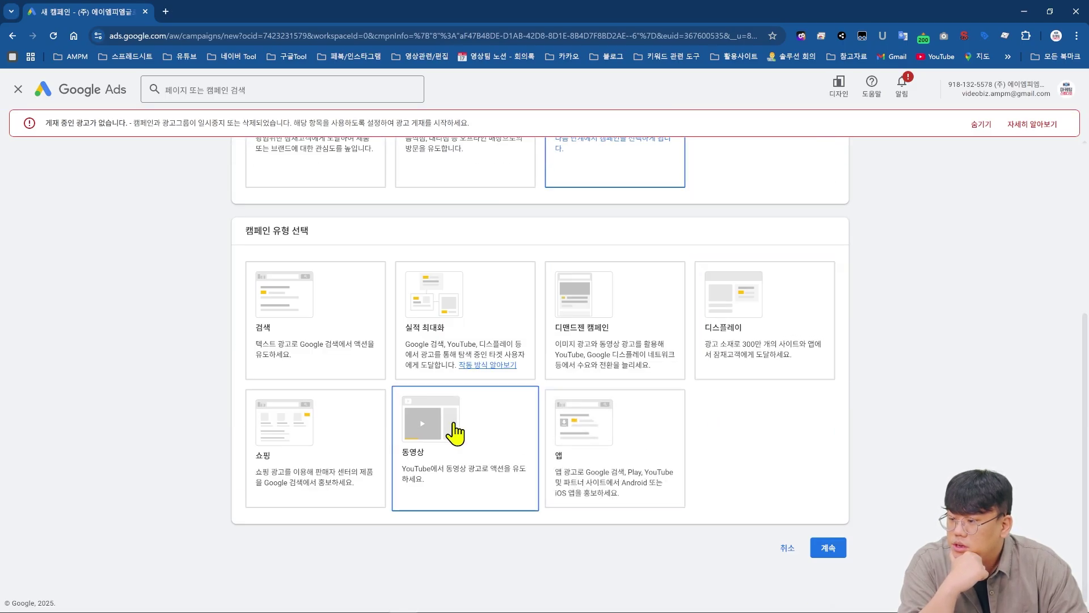
pyautogui.click(292, 324)
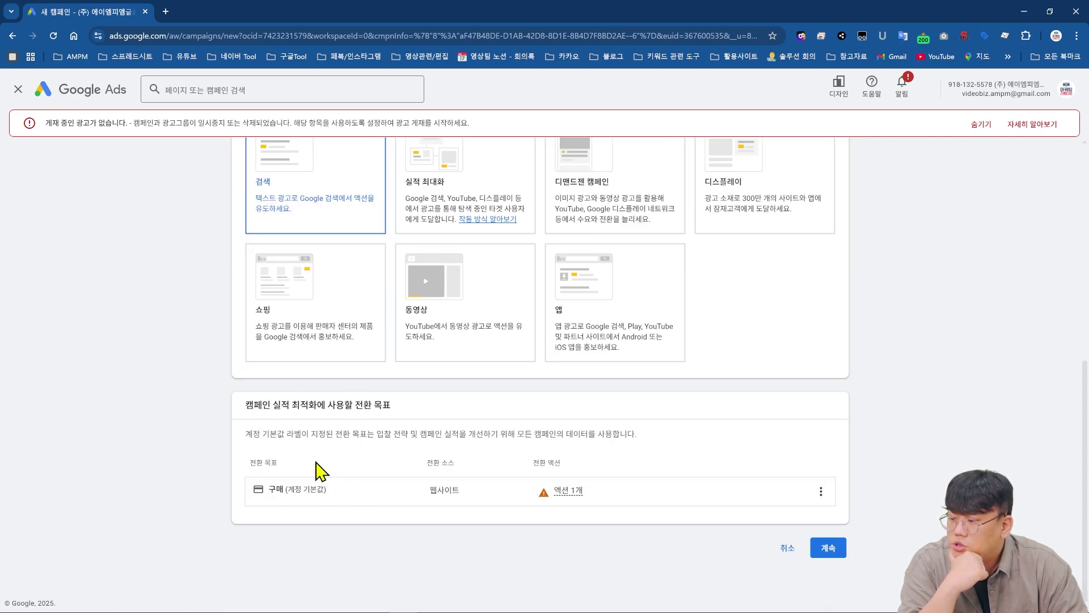
pyautogui.moveTo(557, 492)
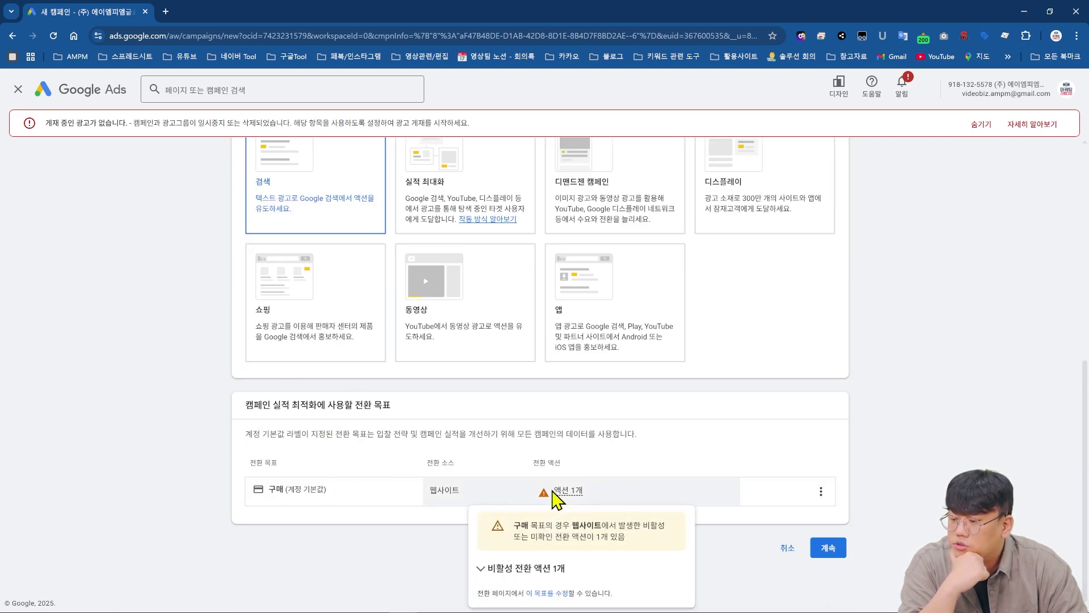
pyautogui.click(536, 569)
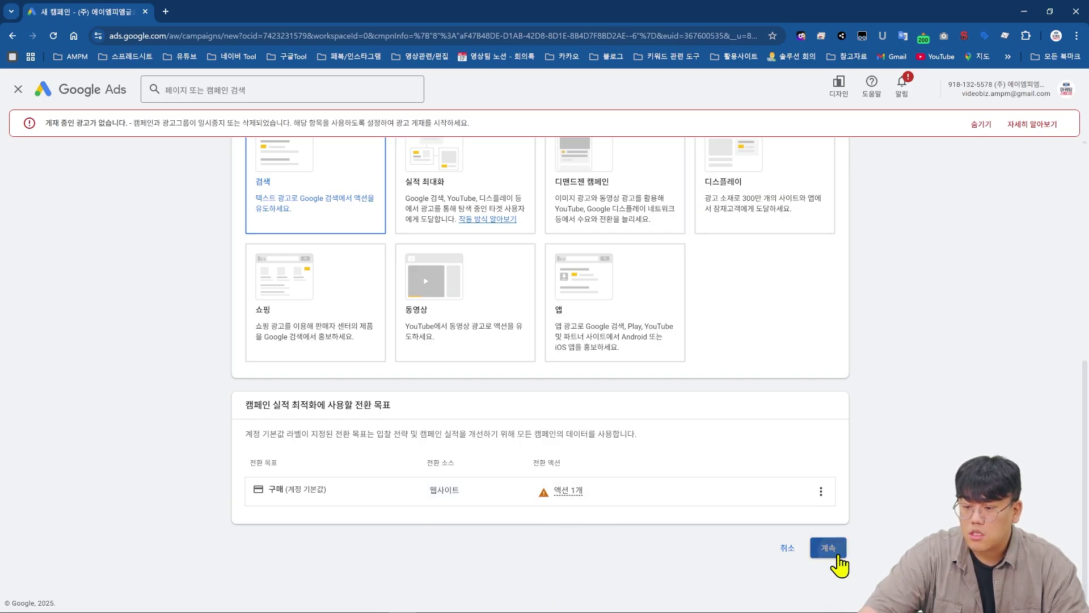
# - Leave the website visits and phone calls desired results unchecked and continue
pyautogui.click(837, 559)
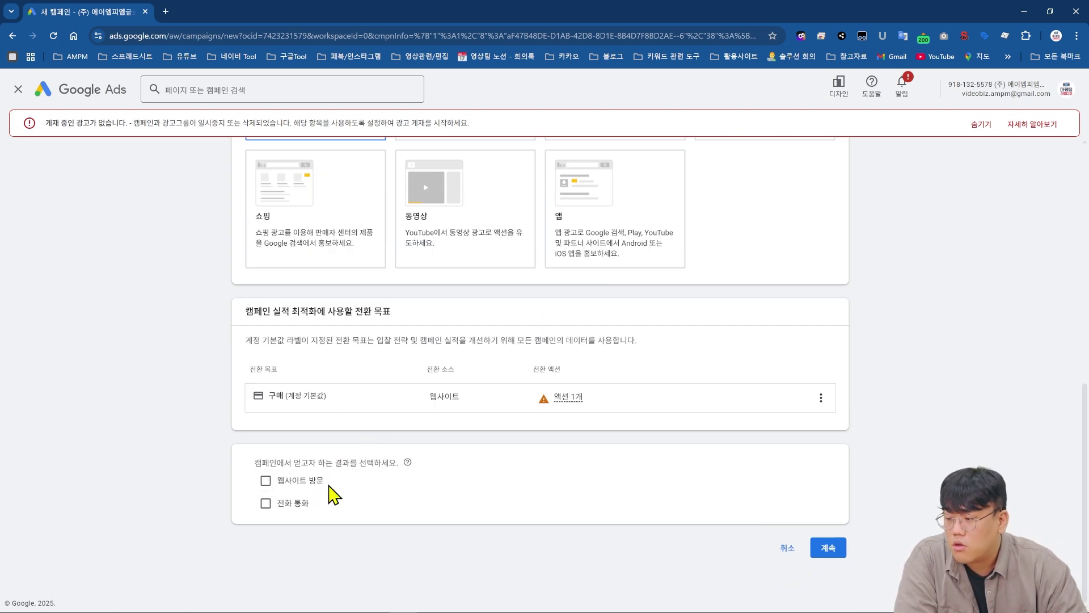
pyautogui.click(319, 484)
pyautogui.click(278, 543)
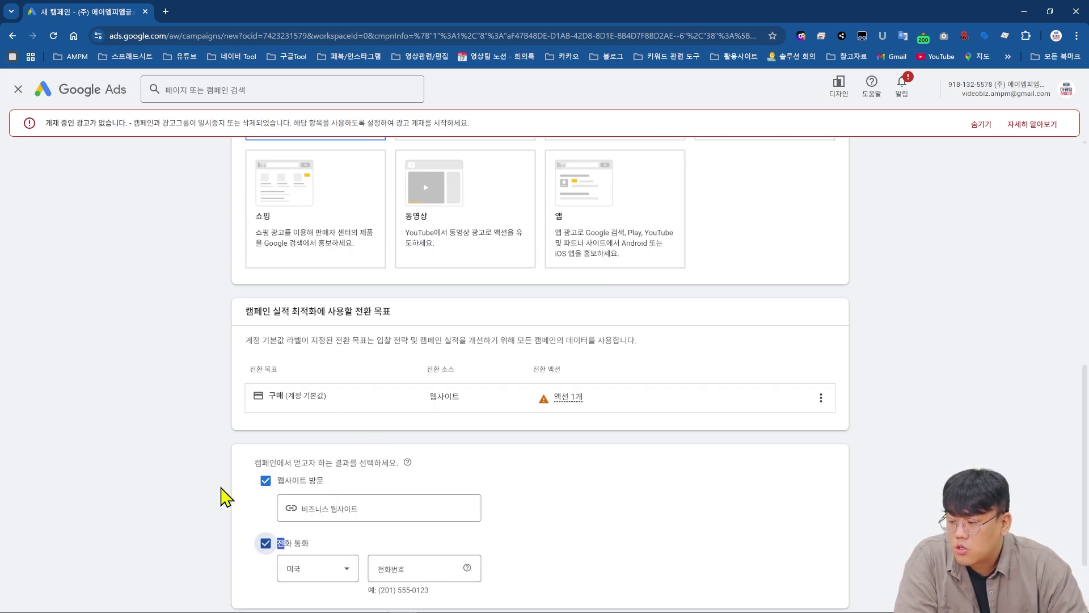
pyautogui.click(299, 546)
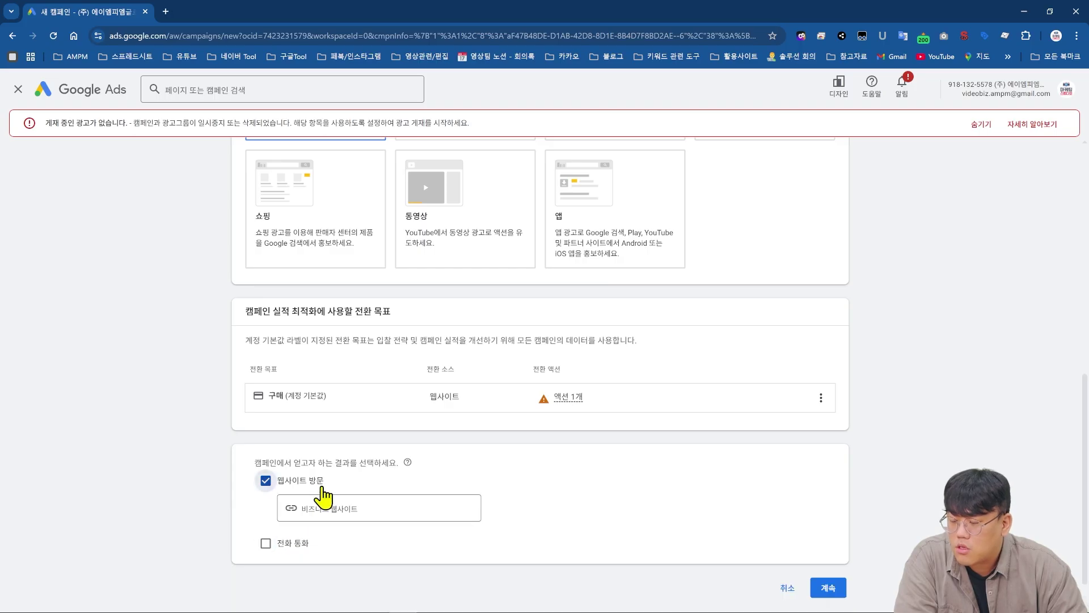
pyautogui.click(321, 486)
pyautogui.click(845, 559)
# - Rename the campaign to 'sa광고'
pyautogui.click(348, 476)
pyautogui.hotkey('ctrl', 'a')
pyautogui.press('BackSpace')
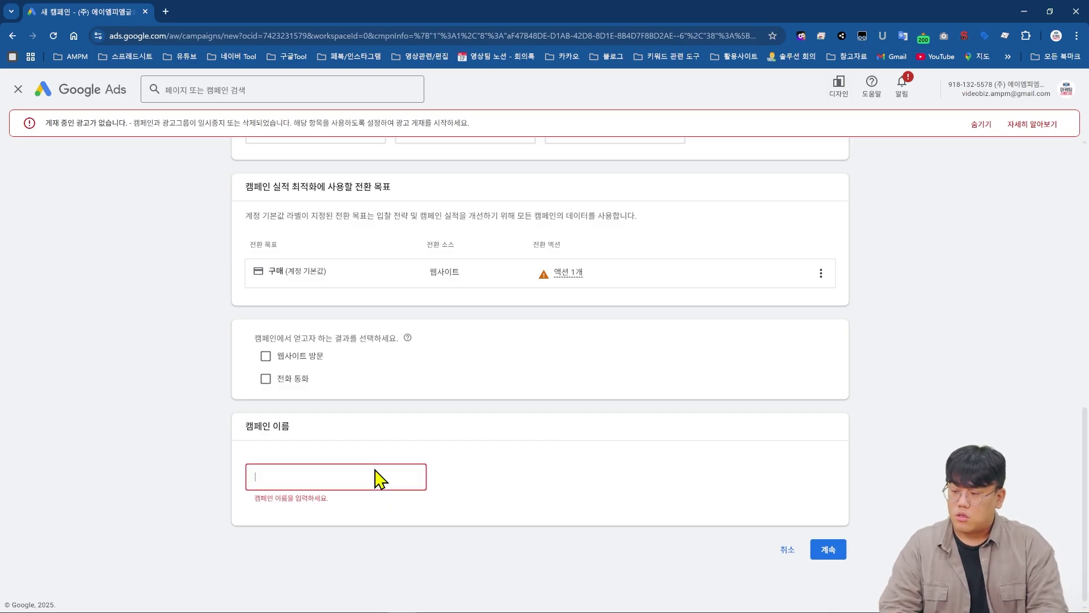
pyautogui.write('saㄱ')
pyautogui.write('광고')
# - On the bidding step, set the bidding focus to Clicks (클릭수)
pyautogui.click(845, 561)
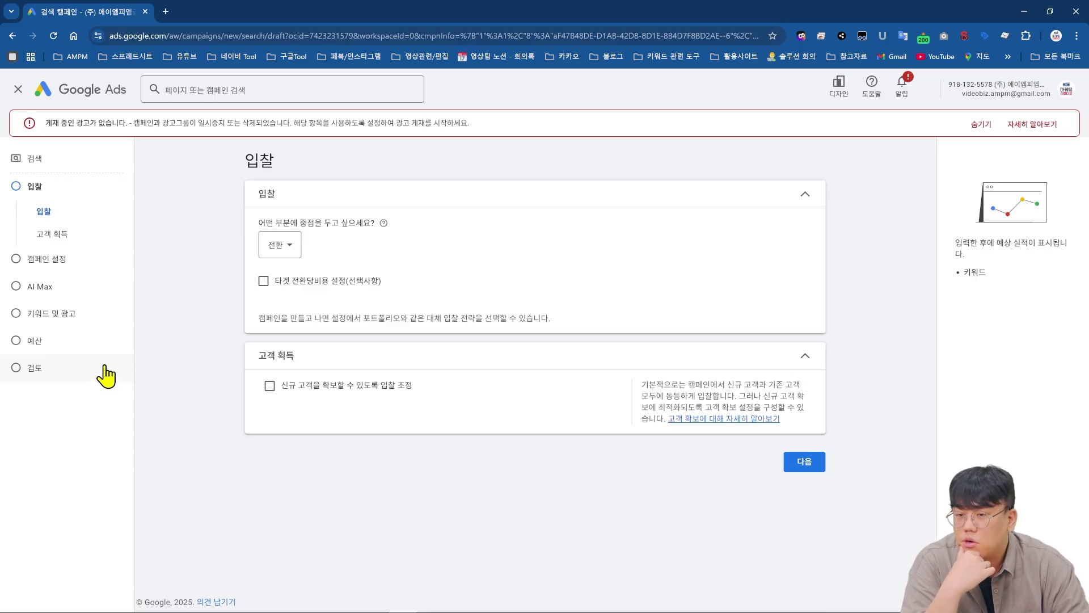
pyautogui.click(288, 245)
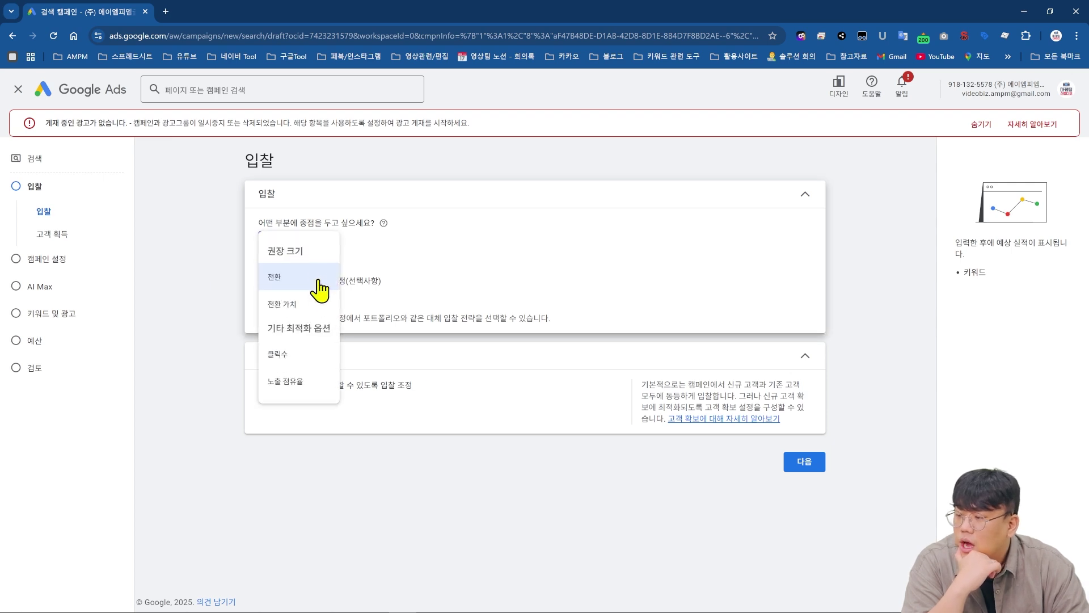
pyautogui.moveTo(319, 279)
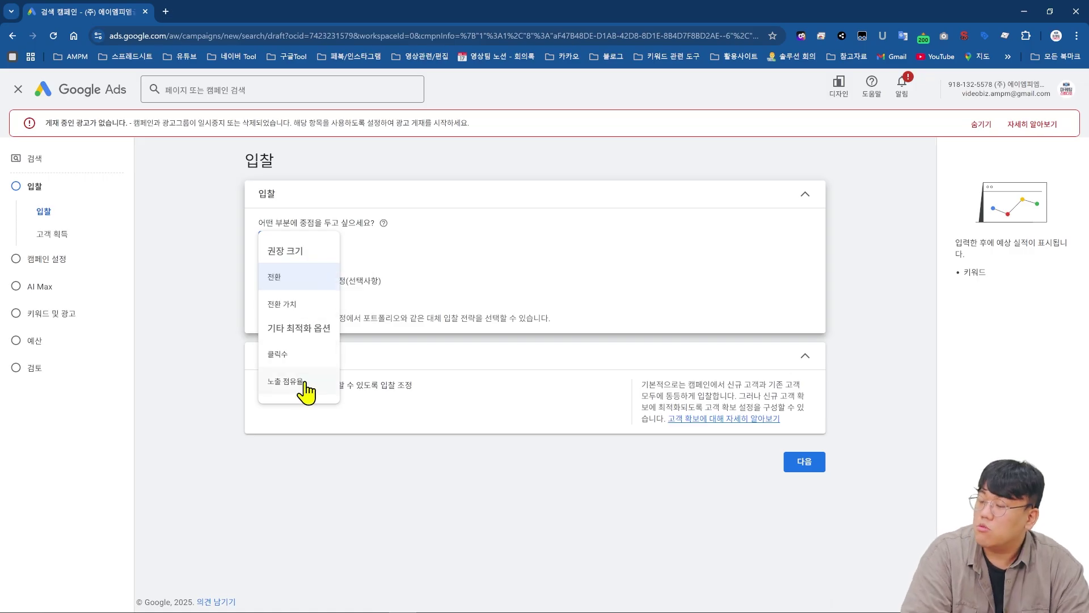
pyautogui.moveTo(300, 369)
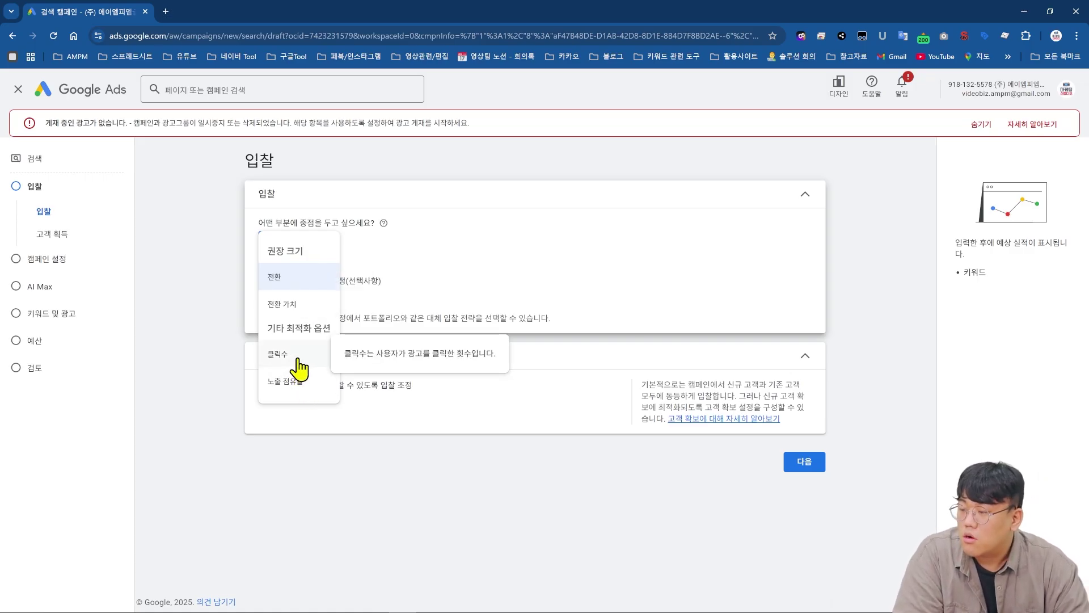
pyautogui.click(300, 369)
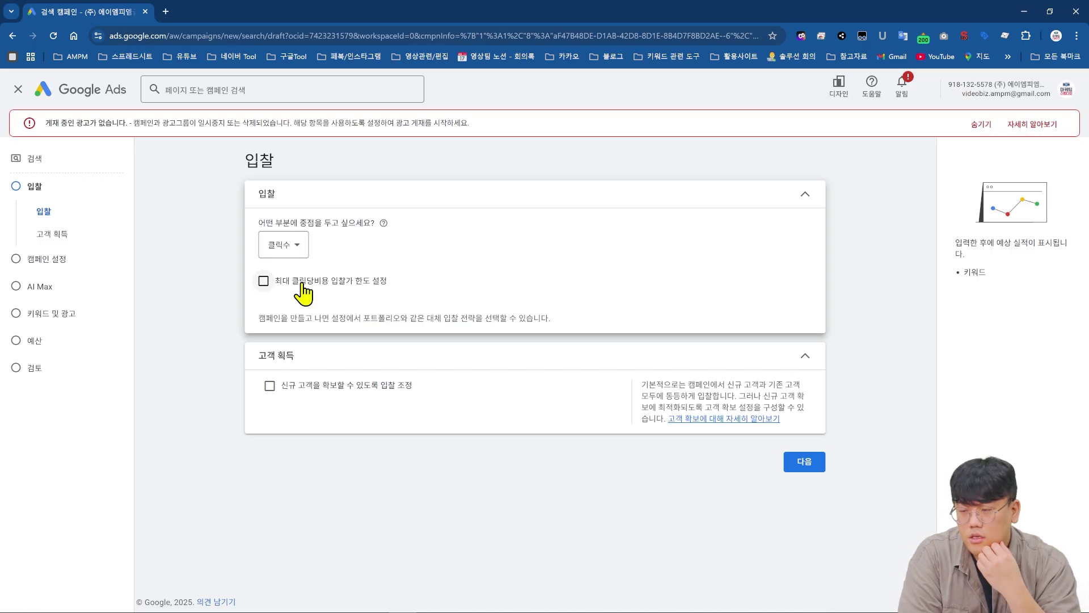
# - Switch the bidding focus from Clicks to Conversions, then to Conversion value (전환 가치)
pyautogui.click(283, 244)
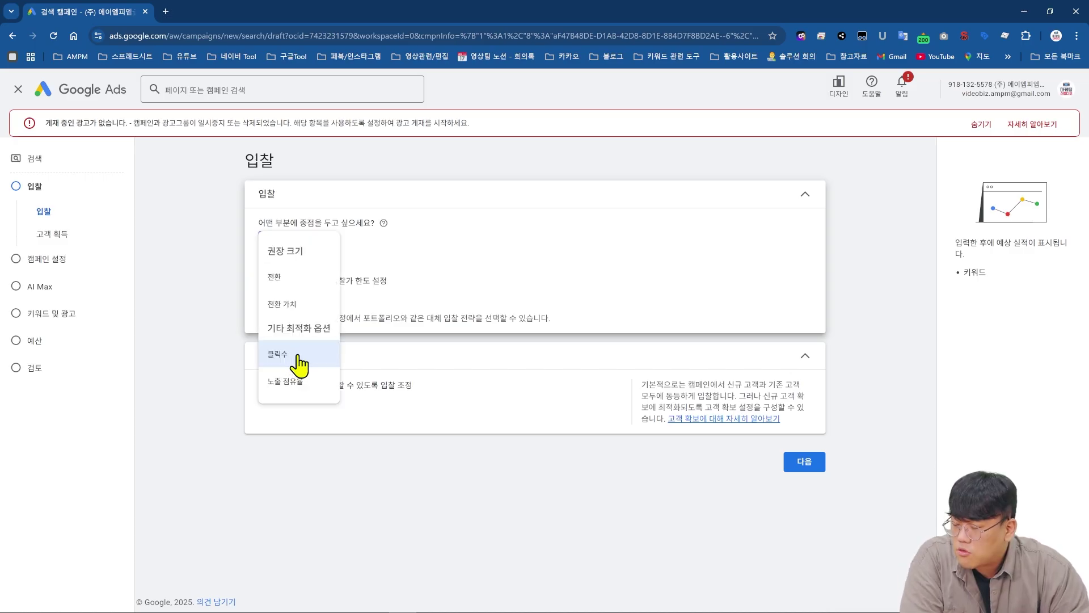
pyautogui.moveTo(311, 288)
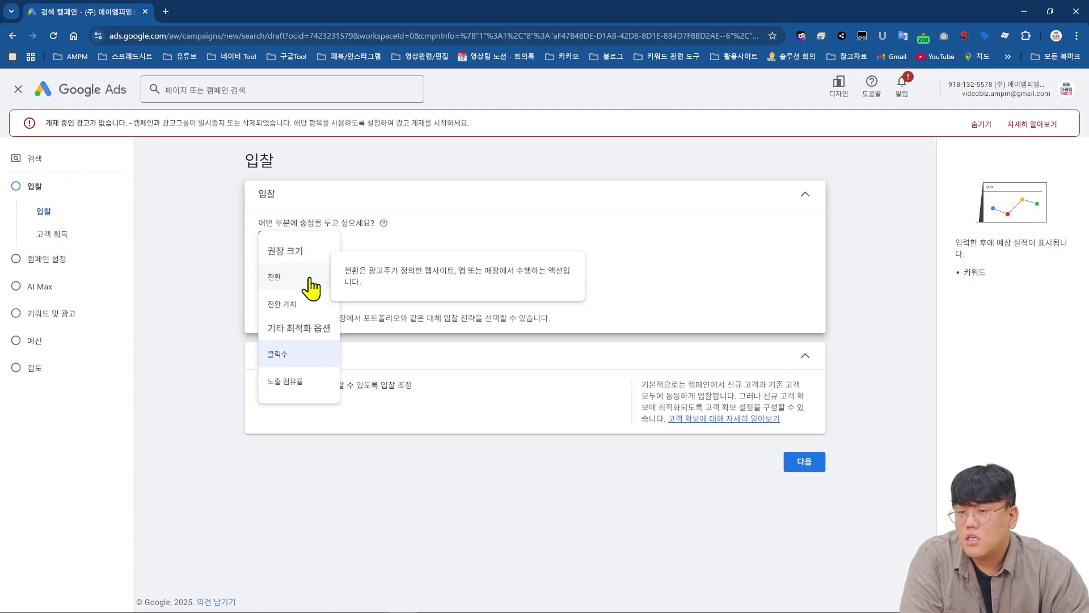
pyautogui.click(305, 278)
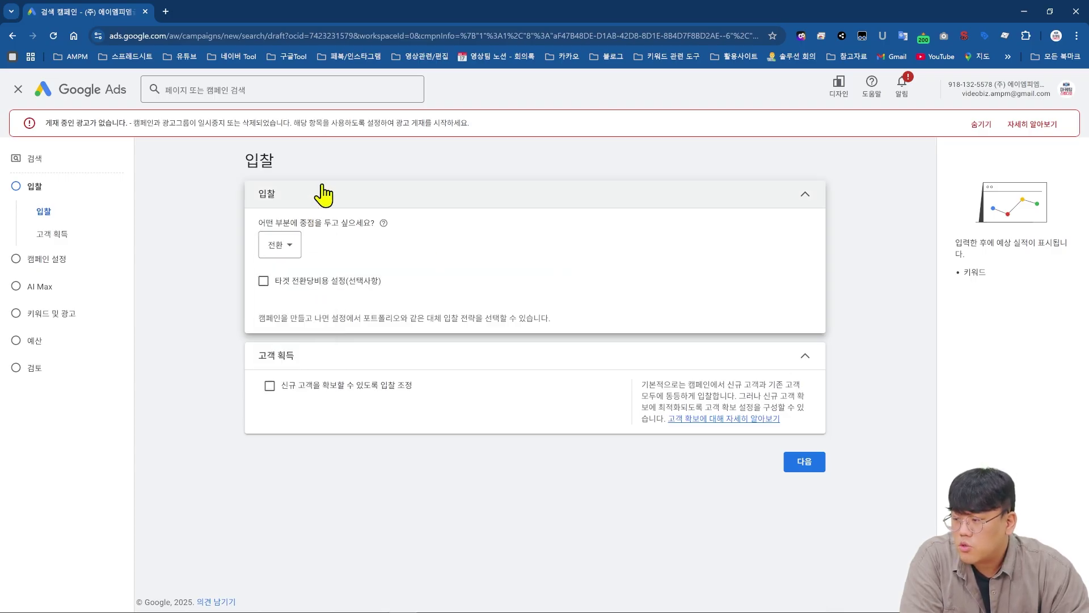
pyautogui.click(292, 256)
pyautogui.click(322, 313)
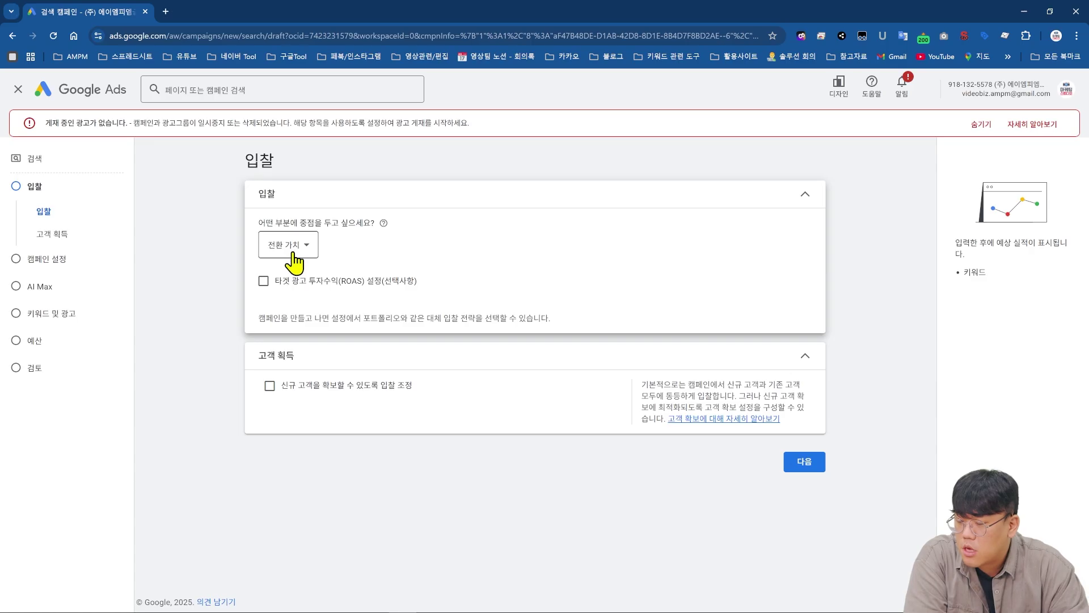
# - Set the bidding focus to Impression share (노출 점유율), leaving ad placement unchanged
pyautogui.click(296, 248)
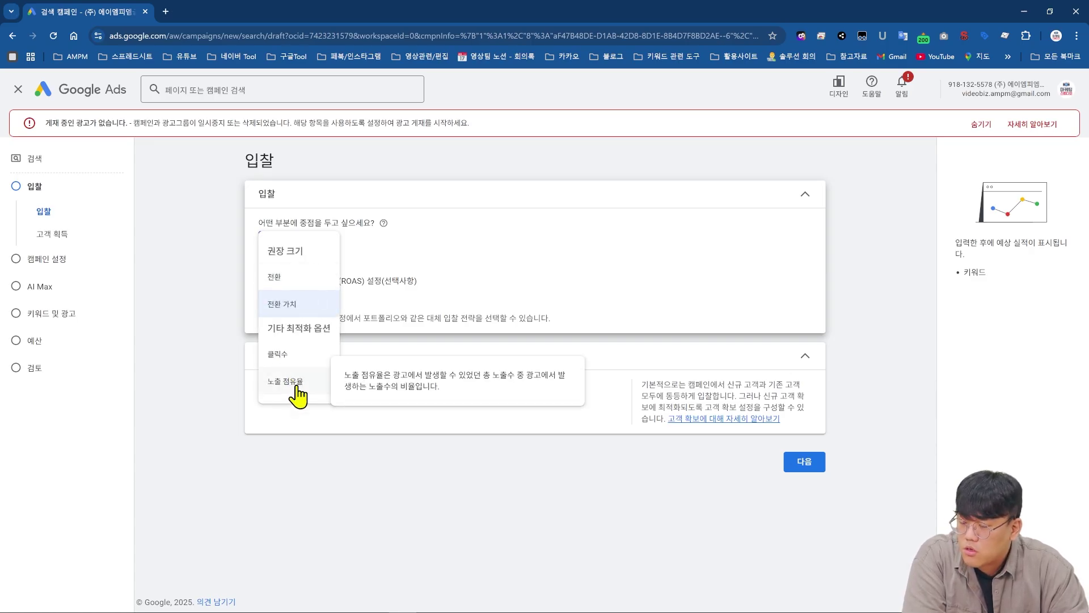
pyautogui.click(296, 390)
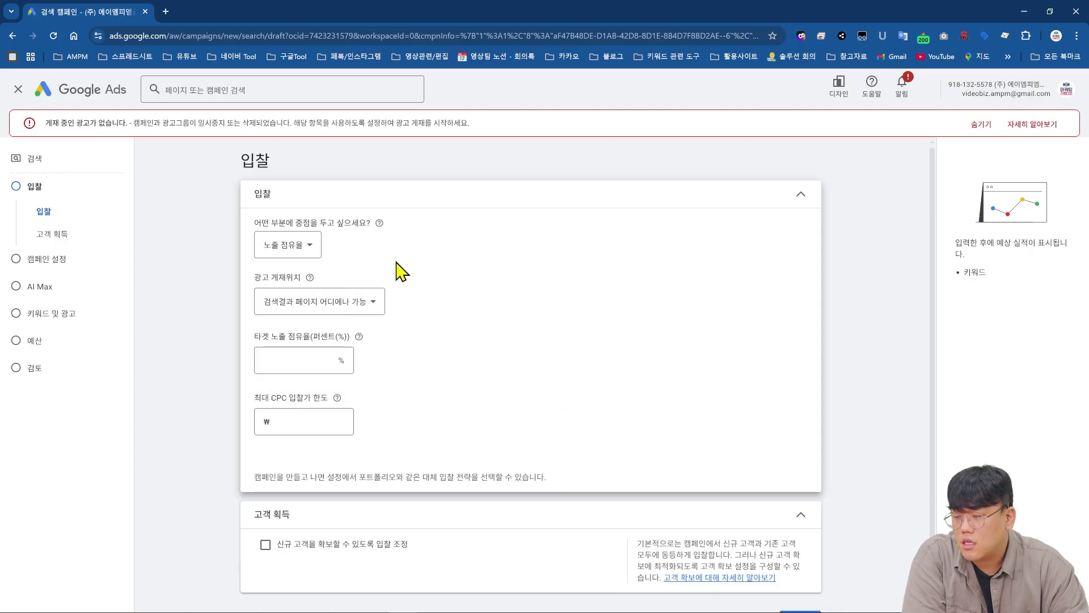
pyautogui.click(359, 309)
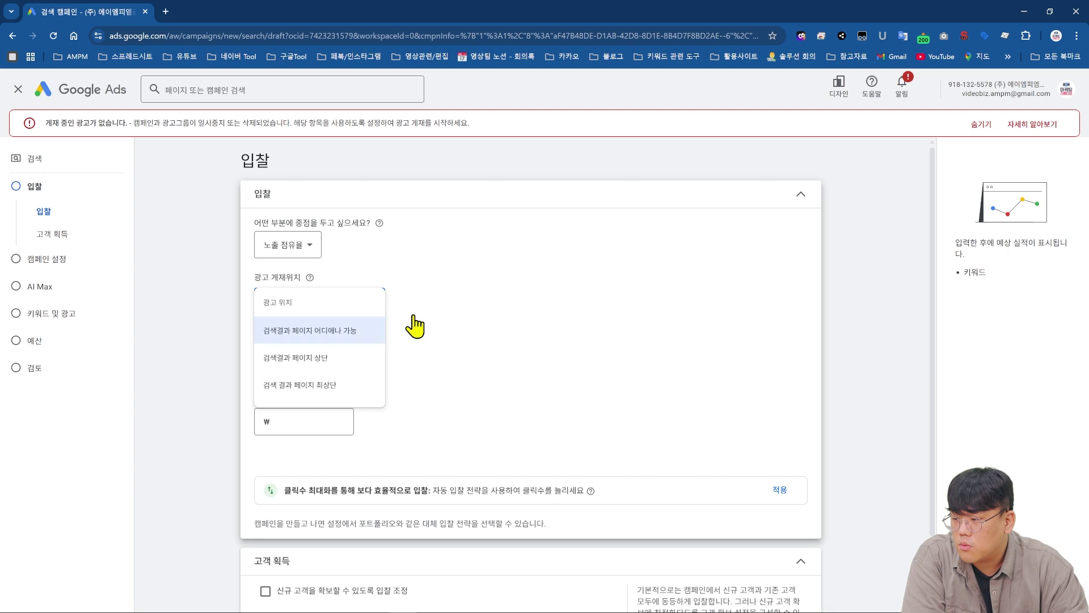
pyautogui.click(495, 322)
# - Search Google for '창업' in a new tab and scroll through the results
pyautogui.click(166, 12)
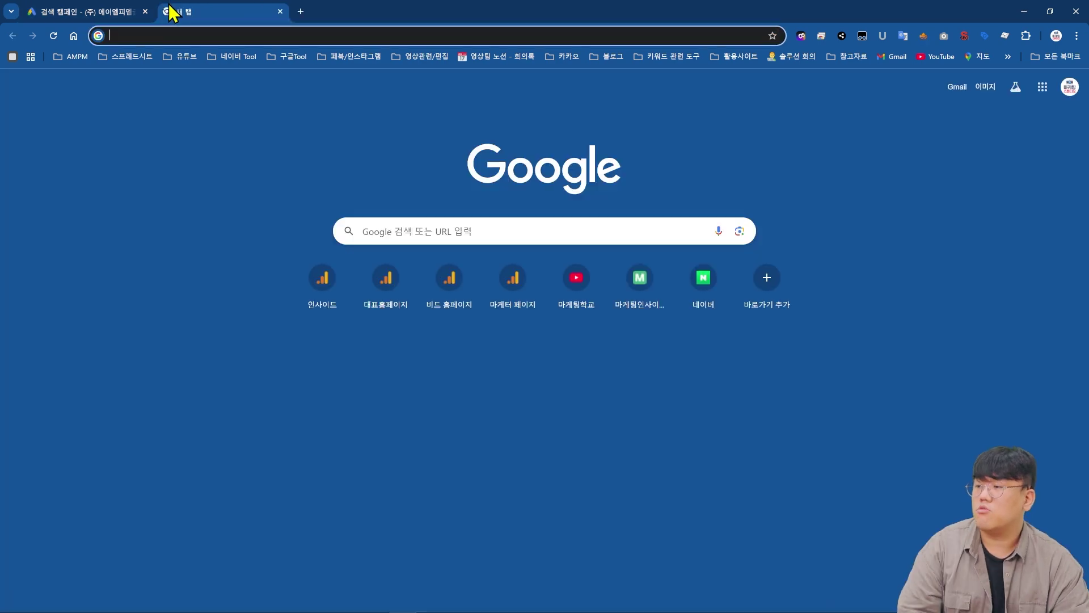
pyautogui.write('창업')
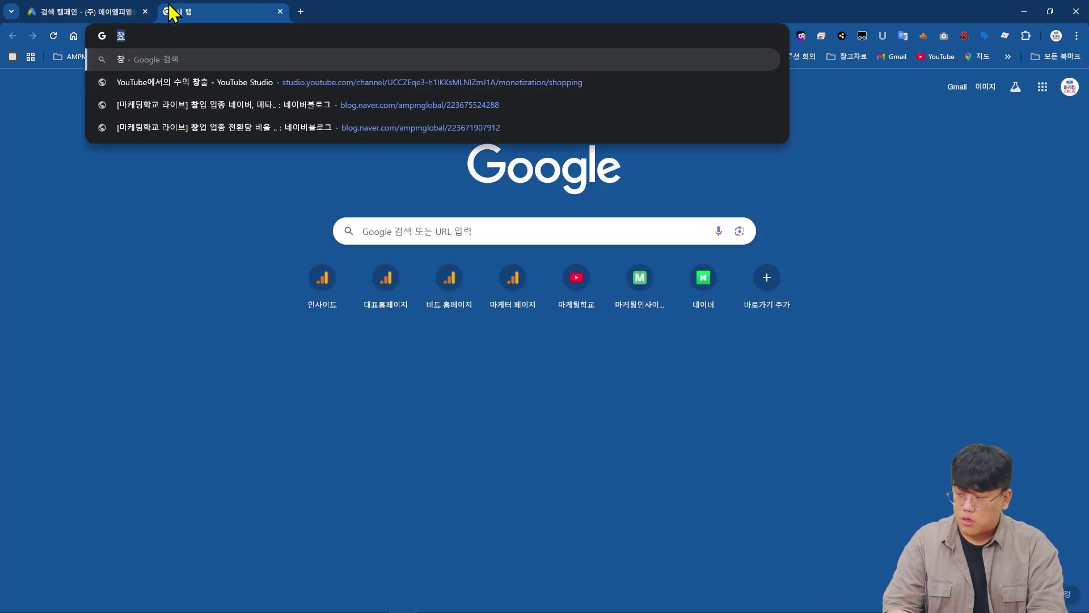
pyautogui.press('Return')
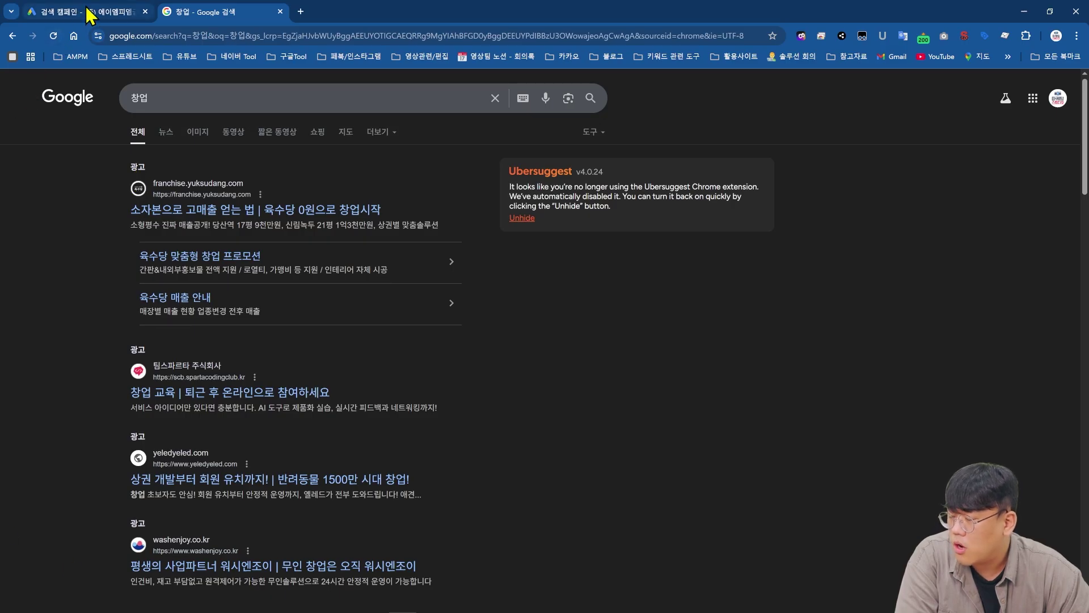
pyautogui.scroll(-10, 112, 295)
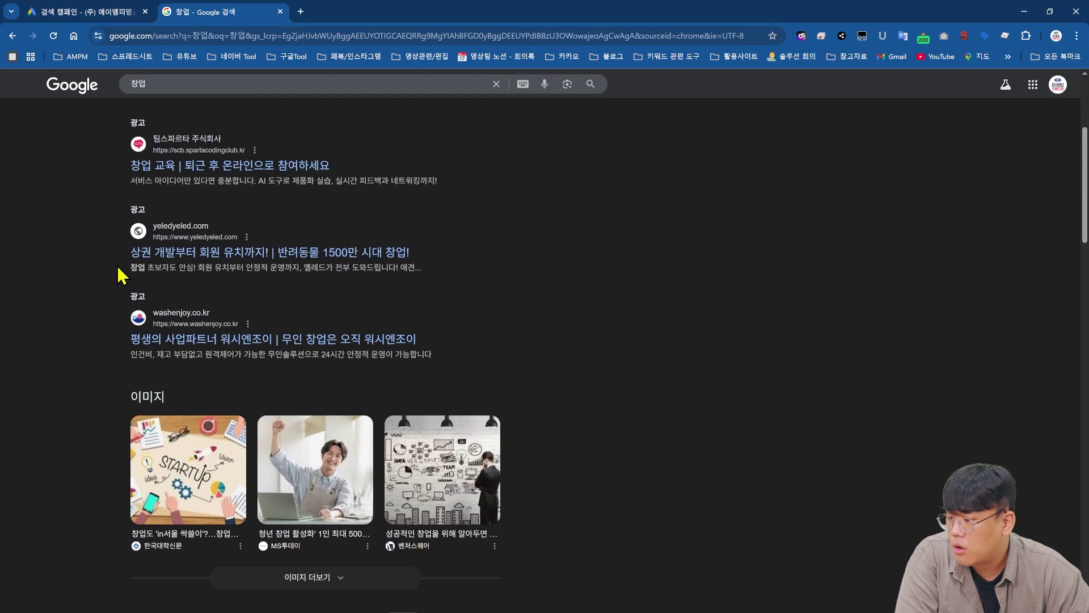
pyautogui.scroll(-18, 117, 274)
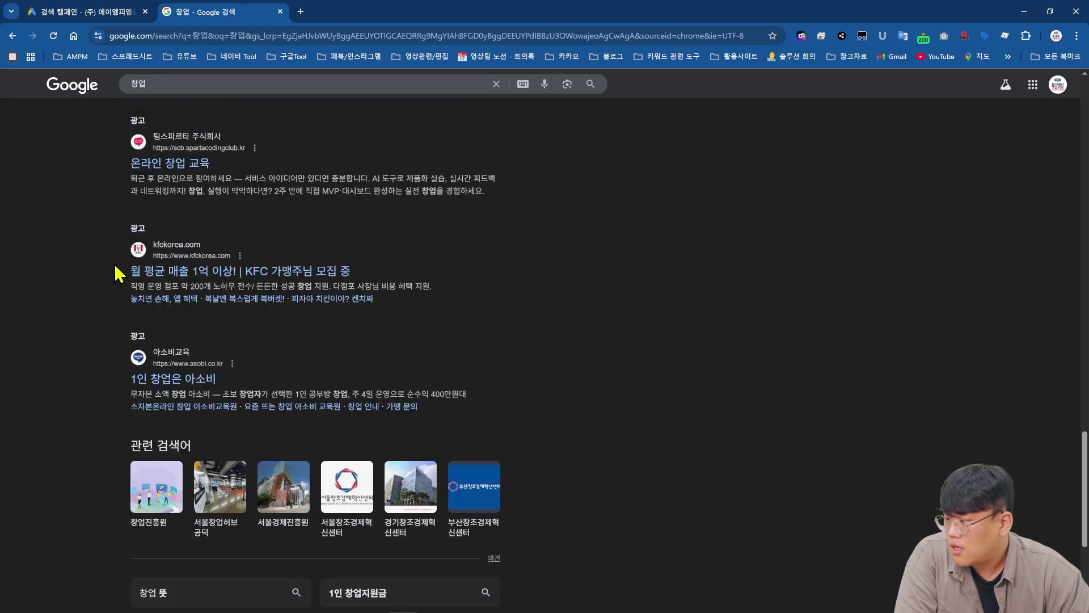
pyautogui.scroll(-5, 102, 479)
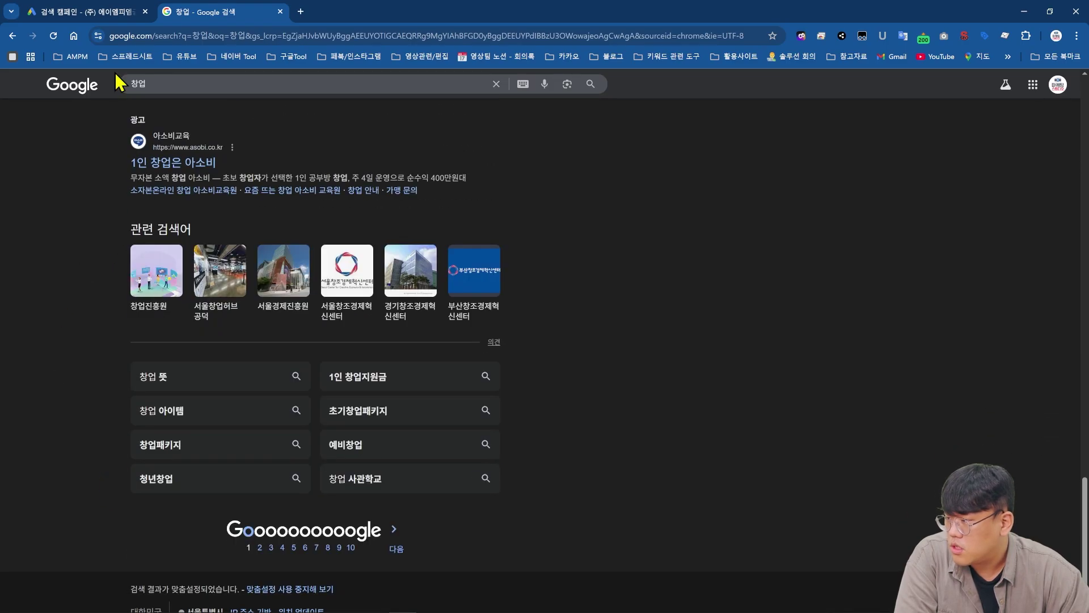
# - Check the ad placement choices, review the top sponsored 창업 ads, then return to Google Ads
pyautogui.hotkey('ctrl', '1')
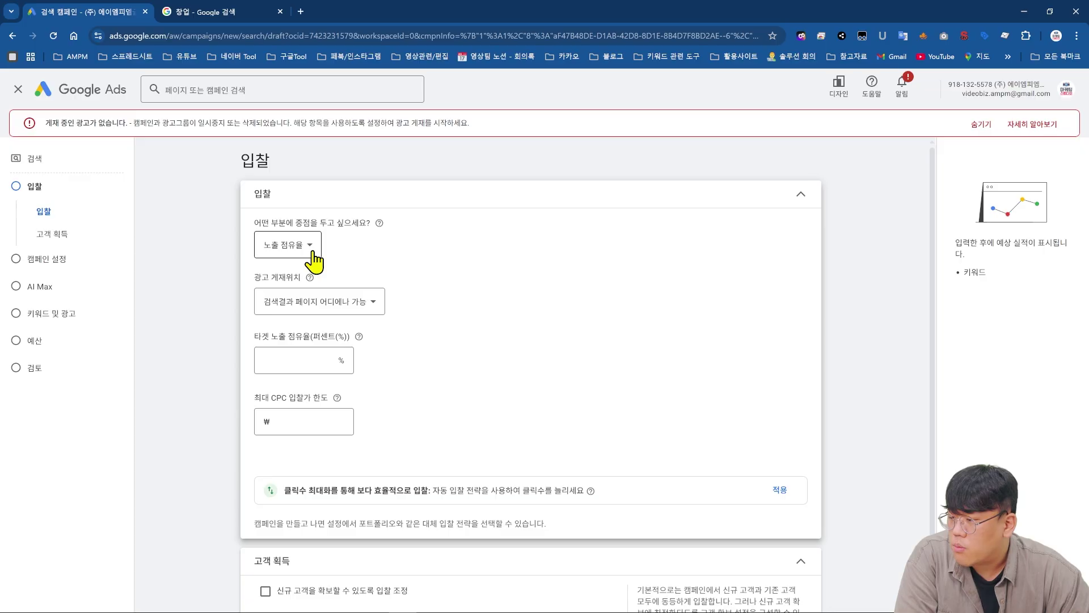
pyautogui.click(322, 309)
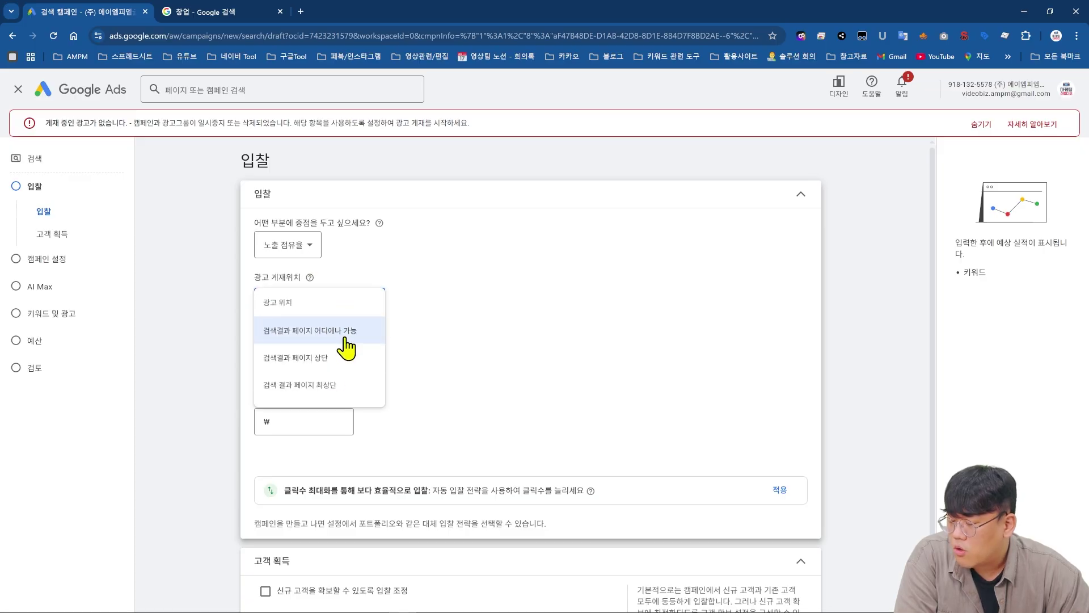
pyautogui.hotkey('ctrl', '2')
pyautogui.scroll(5, 244, 258)
pyautogui.scroll(20, 243, 259)
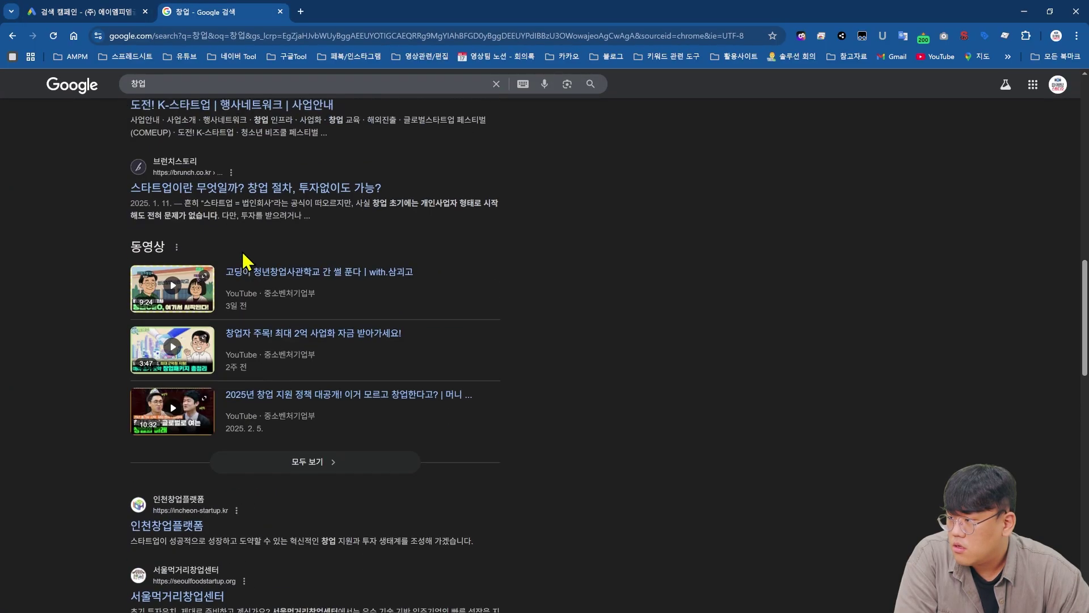
pyautogui.scroll(3, 299, 284)
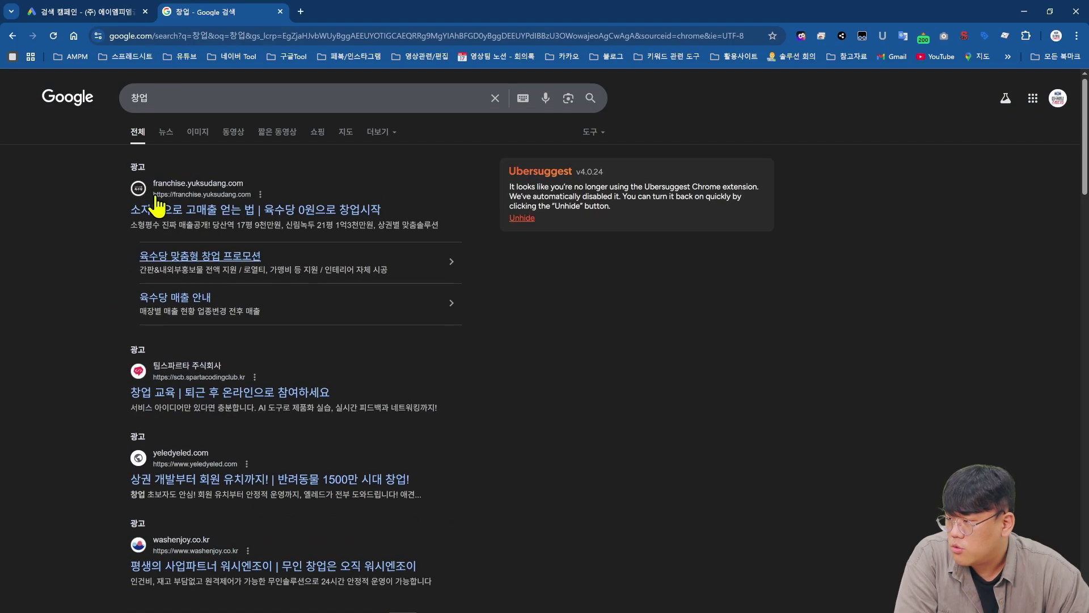
pyautogui.click(139, 11)
# - Target 100% impression share at the very top of results with a ₩10,000 max CPC limit
pyautogui.click(324, 391)
pyautogui.click(324, 359)
pyautogui.write('100')
pyautogui.click(527, 363)
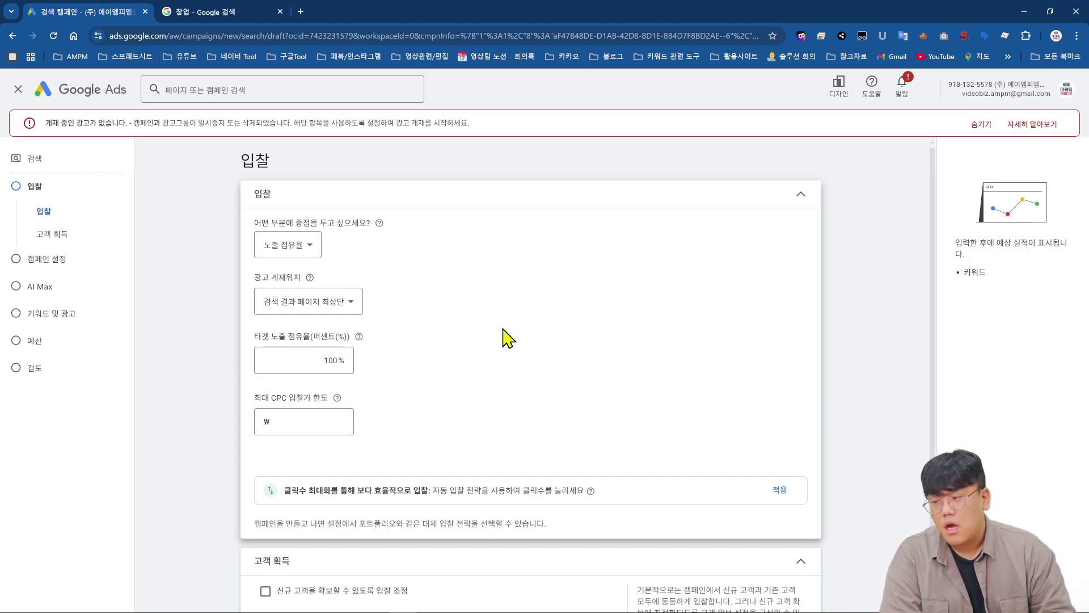
pyautogui.click(291, 420)
pyautogui.write('10000')
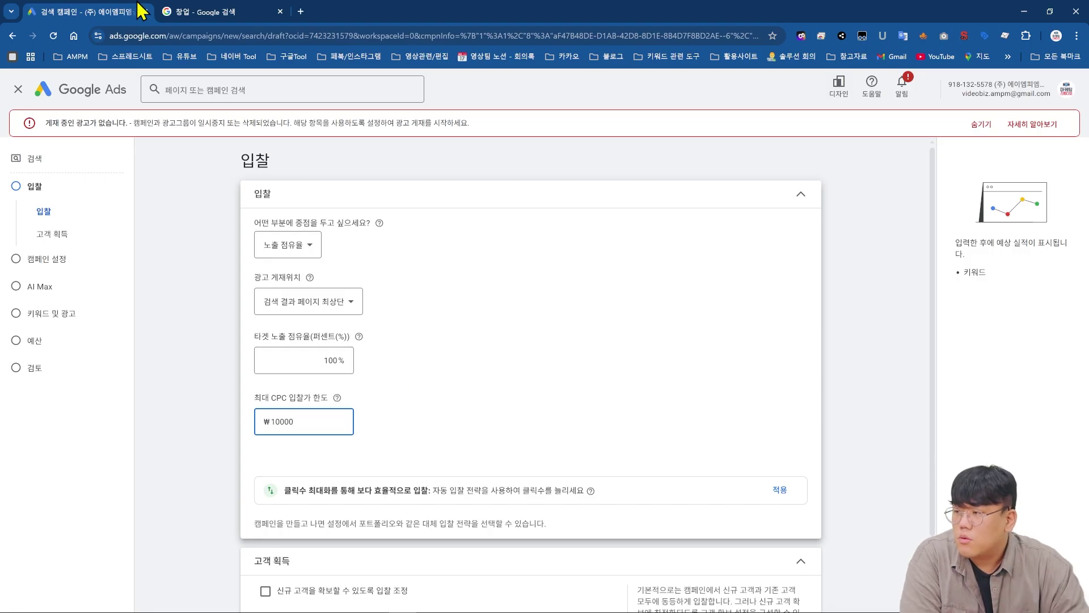
pyautogui.click(177, 12)
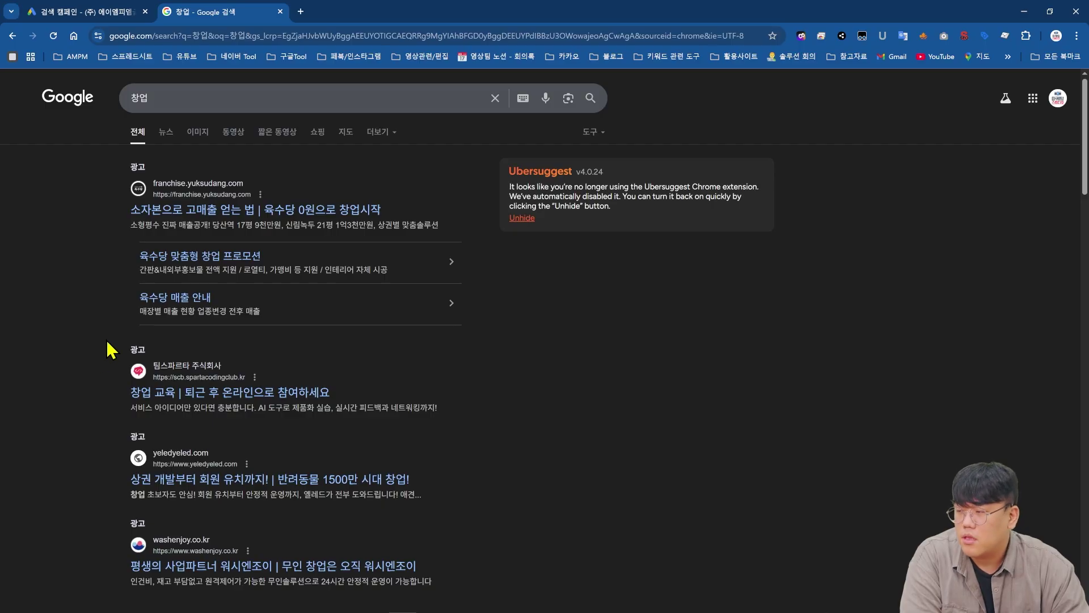
# - Return to the Google Ads bidding page after reviewing the 창업 results
pyautogui.click(130, 12)
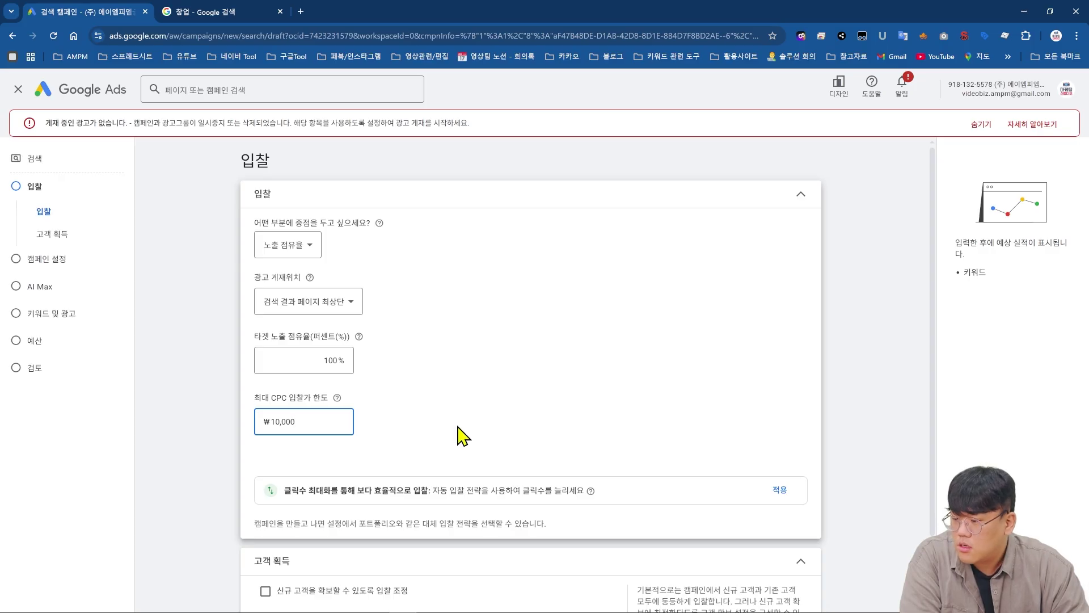
# - Focus bidding on Conversions and enter a target CPA of 10
pyautogui.click(286, 246)
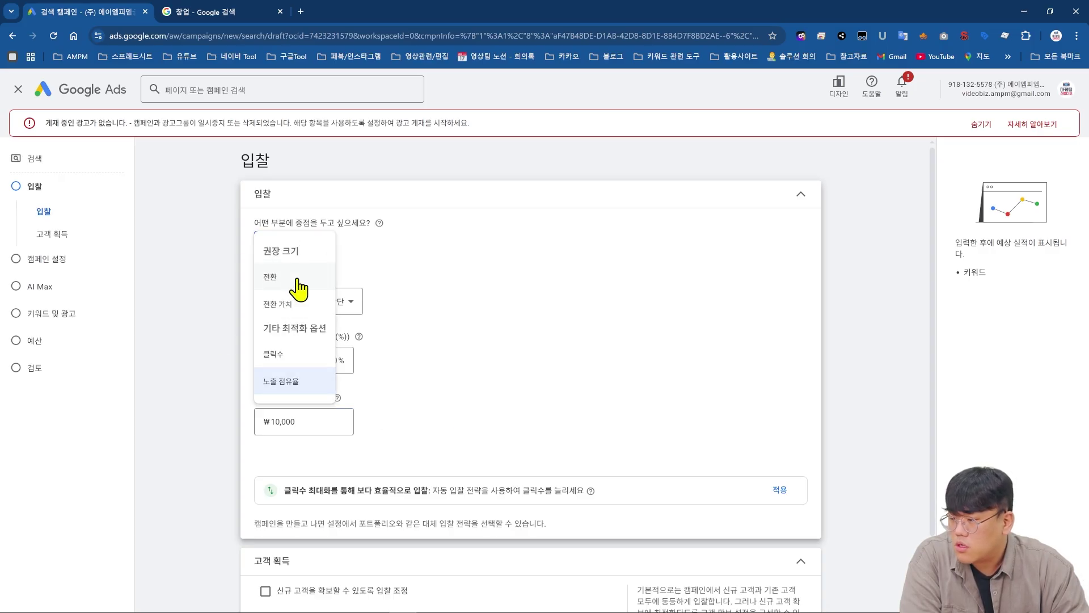
pyautogui.click(300, 283)
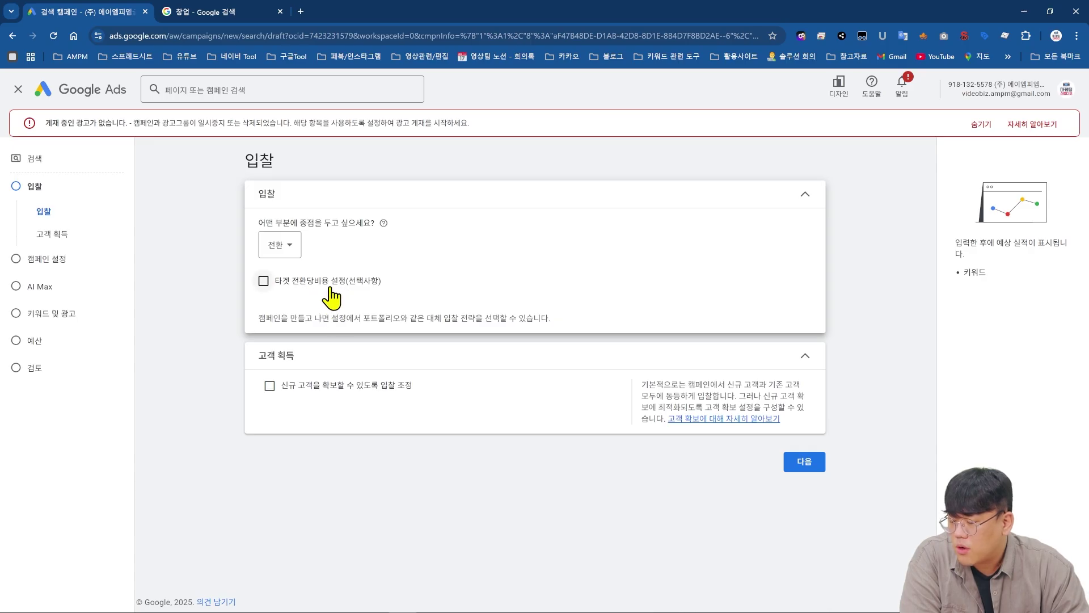
pyautogui.click(330, 287)
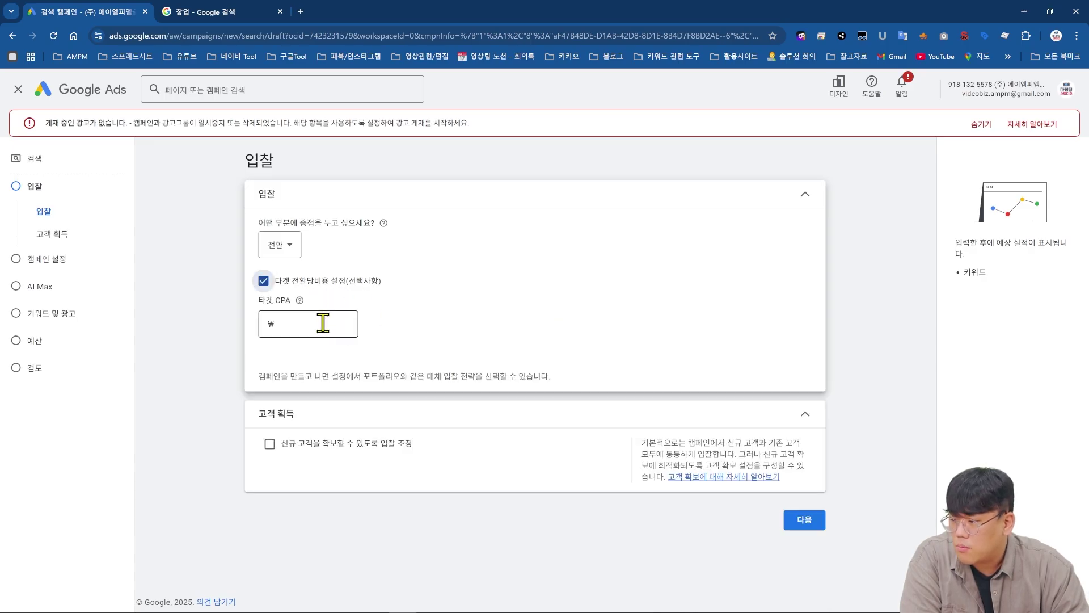
pyautogui.click(274, 322)
pyautogui.write('1000')
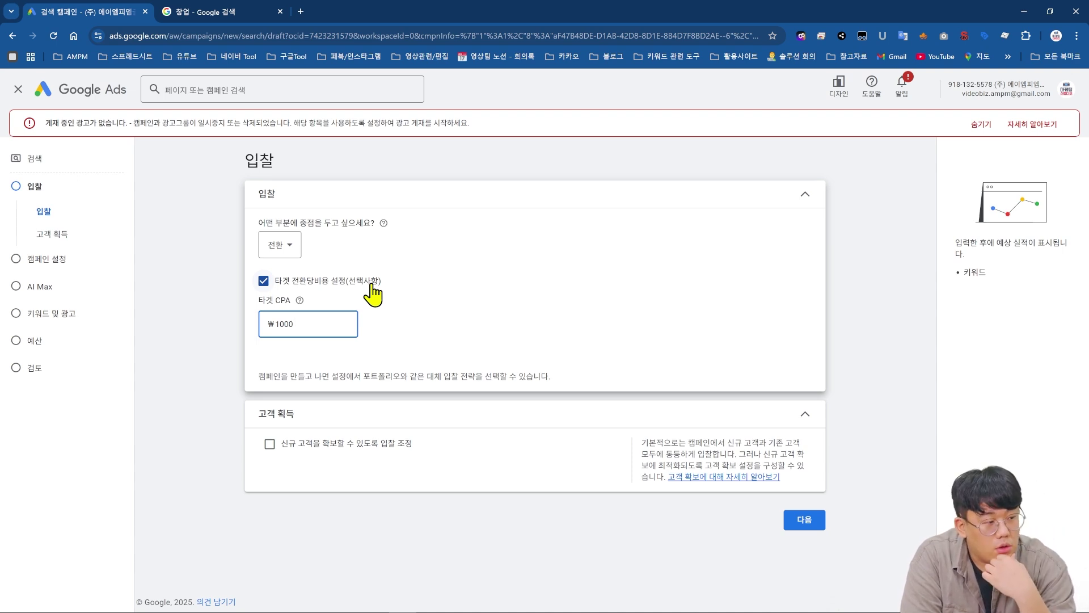
# - Confirm the switch to Conversion value bidding, then turn new-customer acquisition bidding off
pyautogui.click(58, 236)
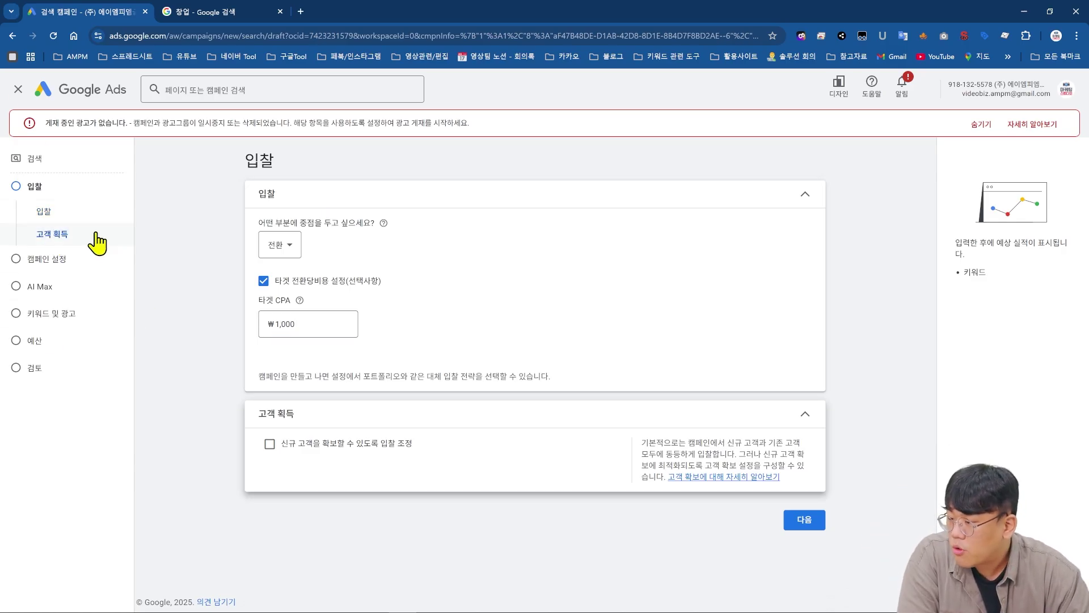
pyautogui.click(378, 446)
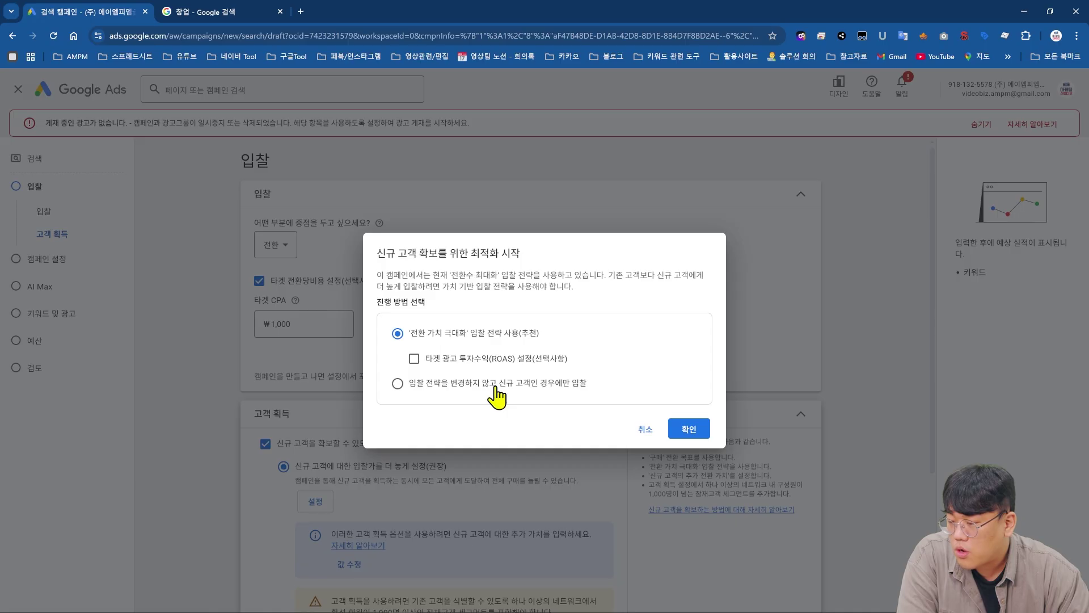
pyautogui.click(691, 429)
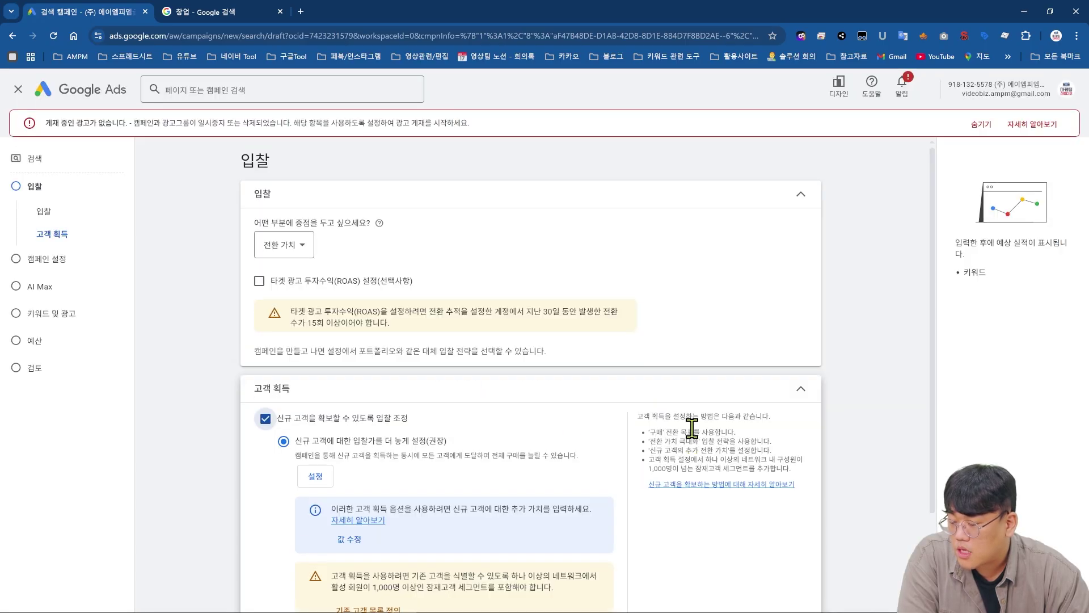
pyautogui.scroll(-2, 693, 419)
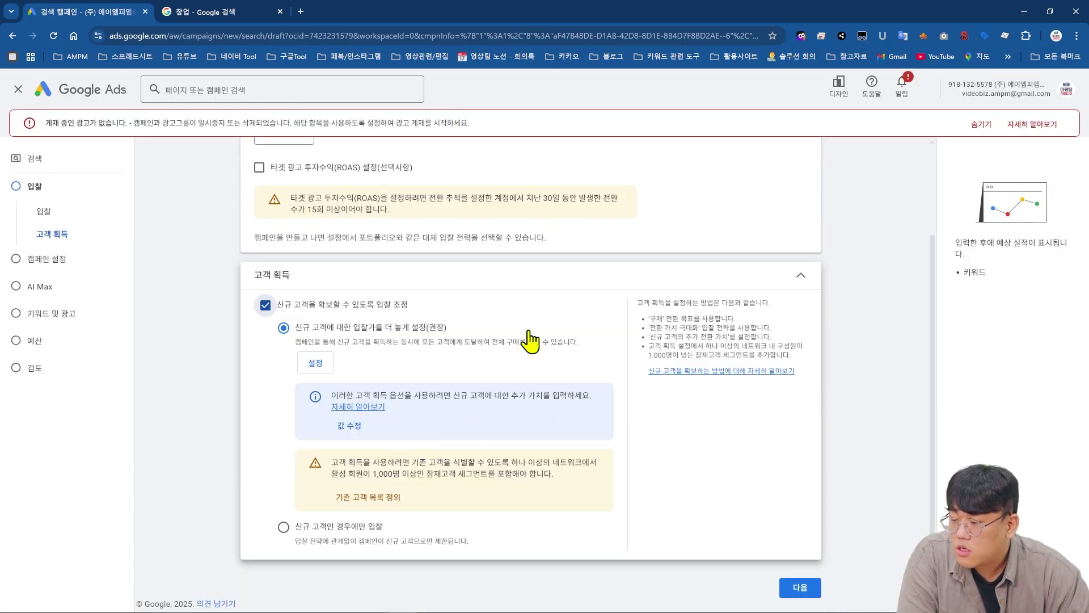
pyautogui.click(323, 540)
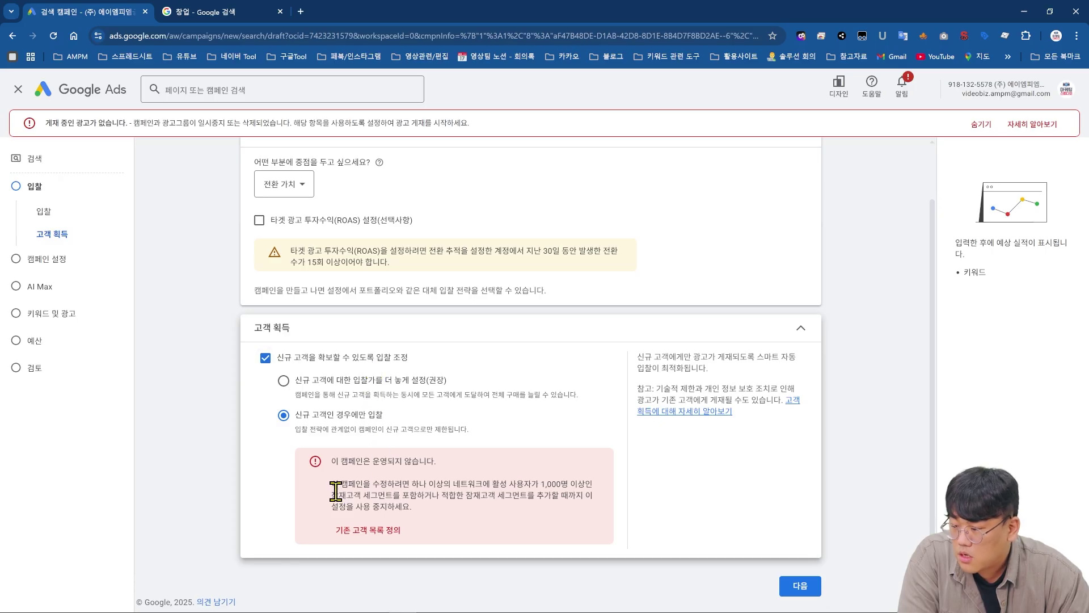
pyautogui.moveTo(605, 487); pyautogui.dragTo(605, 505)
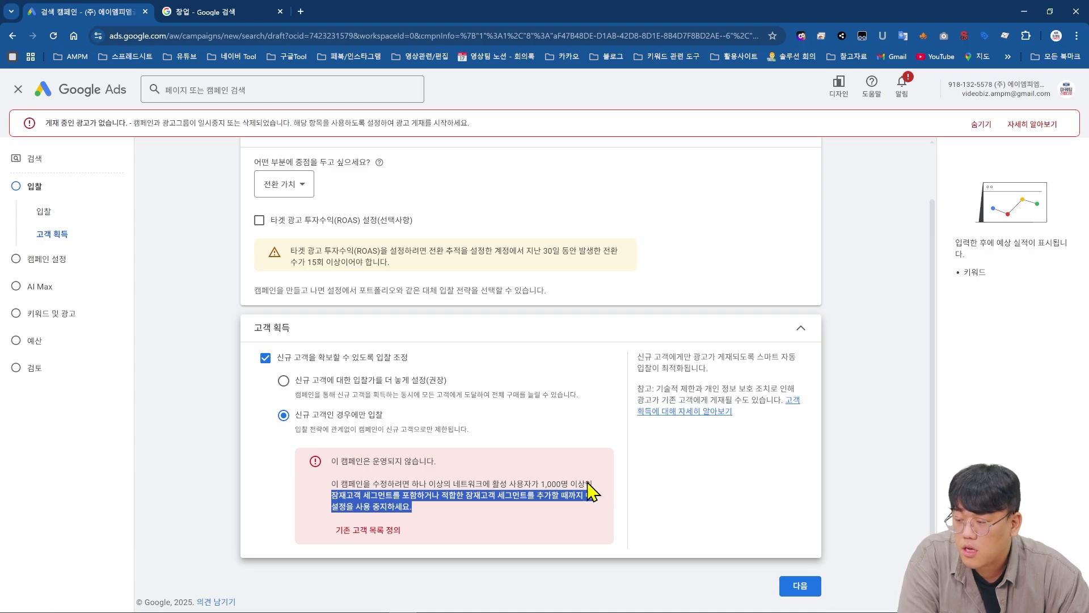
pyautogui.click(386, 358)
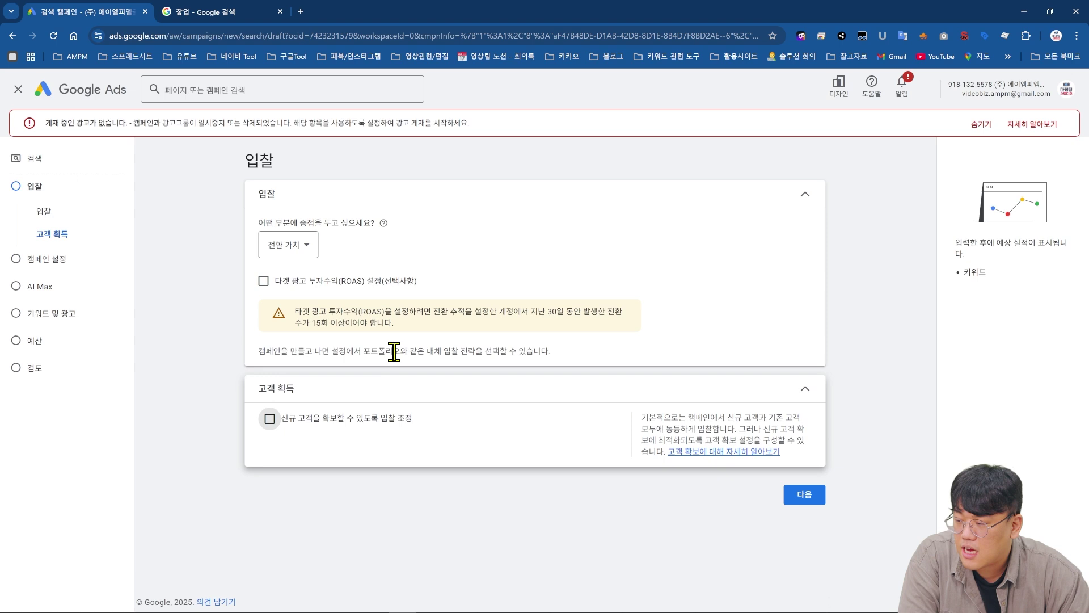
# - Continue to the campaign settings and highlight the Google Search Partners network description
pyautogui.click(805, 496)
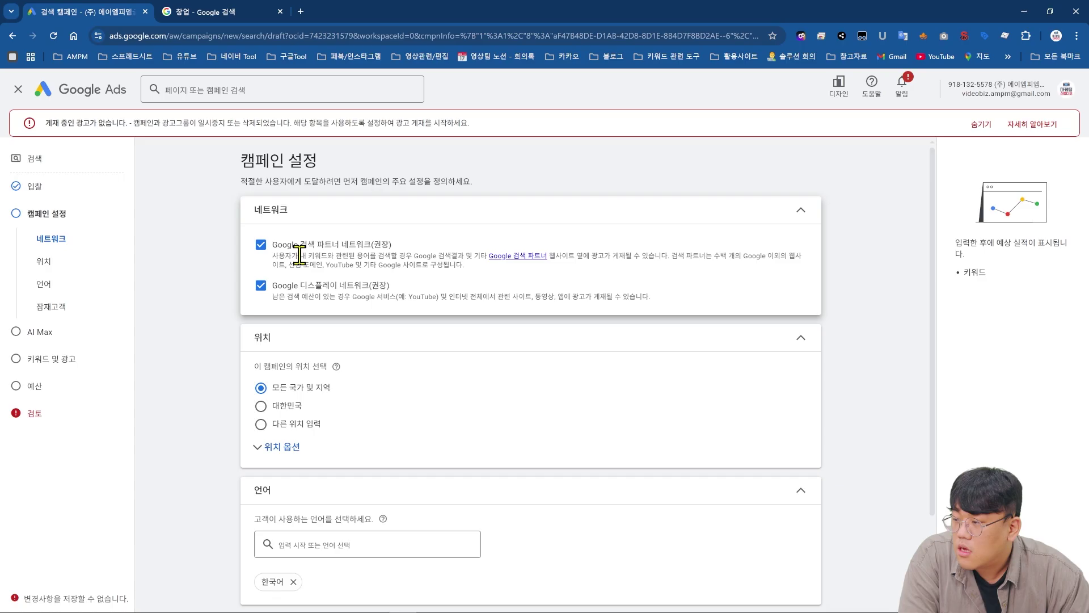
pyautogui.moveTo(308, 245); pyautogui.dragTo(451, 257)
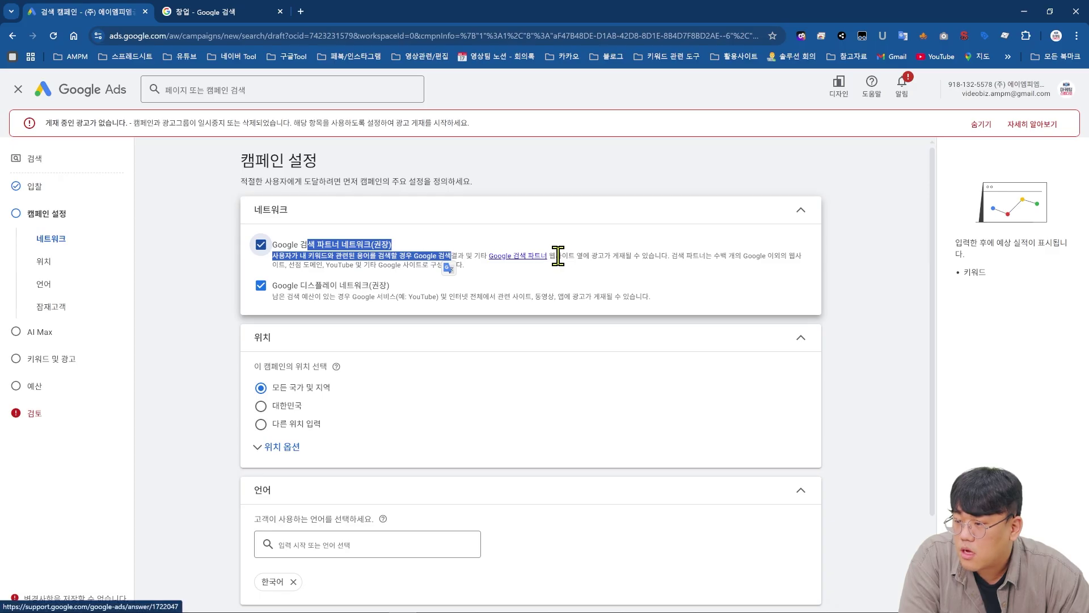
# - Read the Help Center article on Google search partners, then go back to the sa광고 campaign settings
pyautogui.click(506, 256)
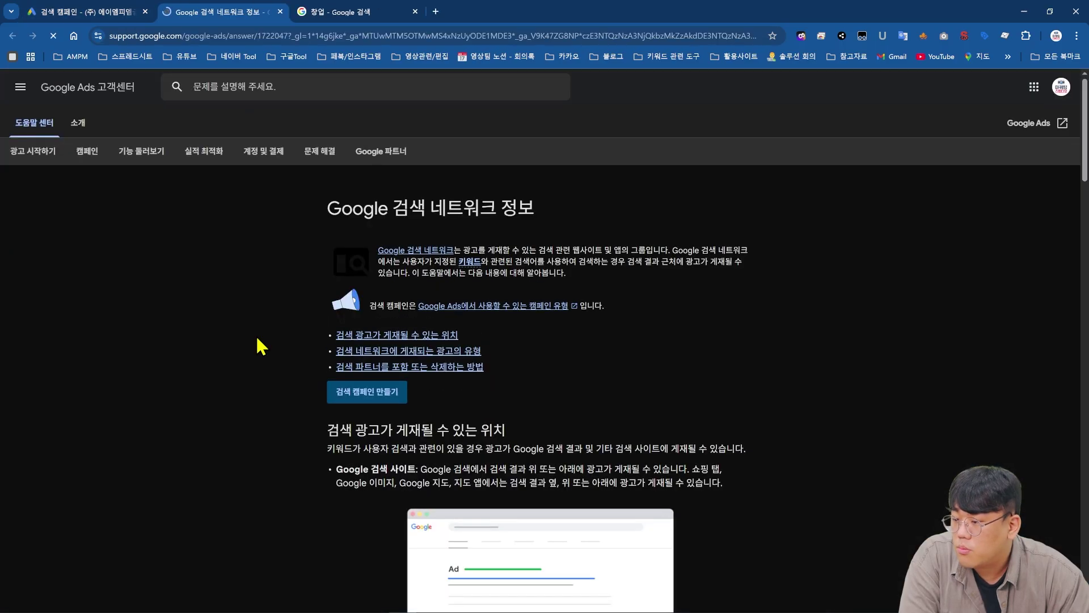
pyautogui.scroll(-7, 260, 345)
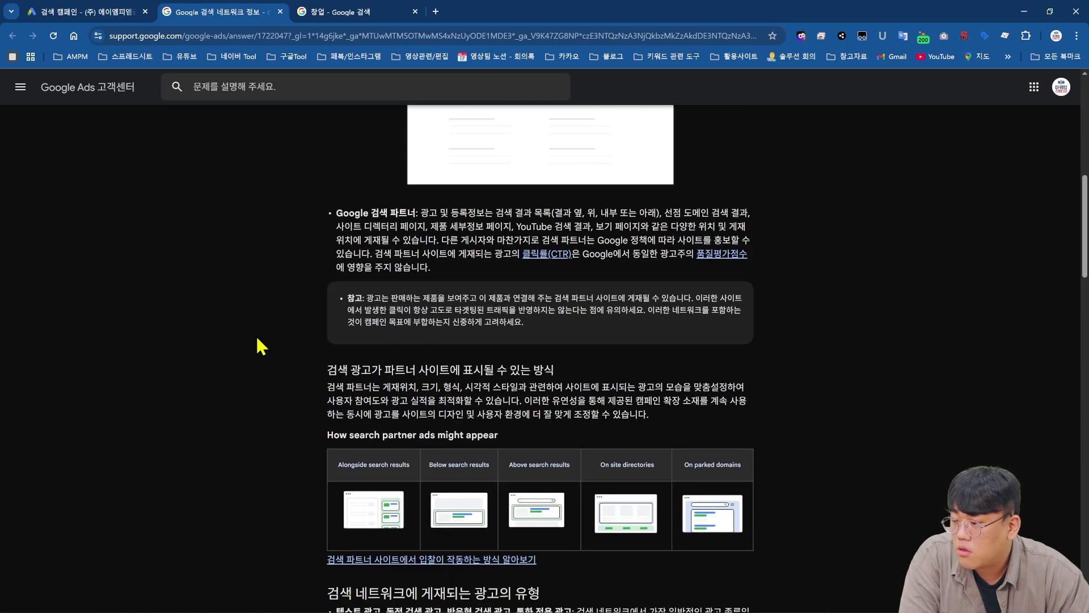
pyautogui.scroll(-2, 258, 339)
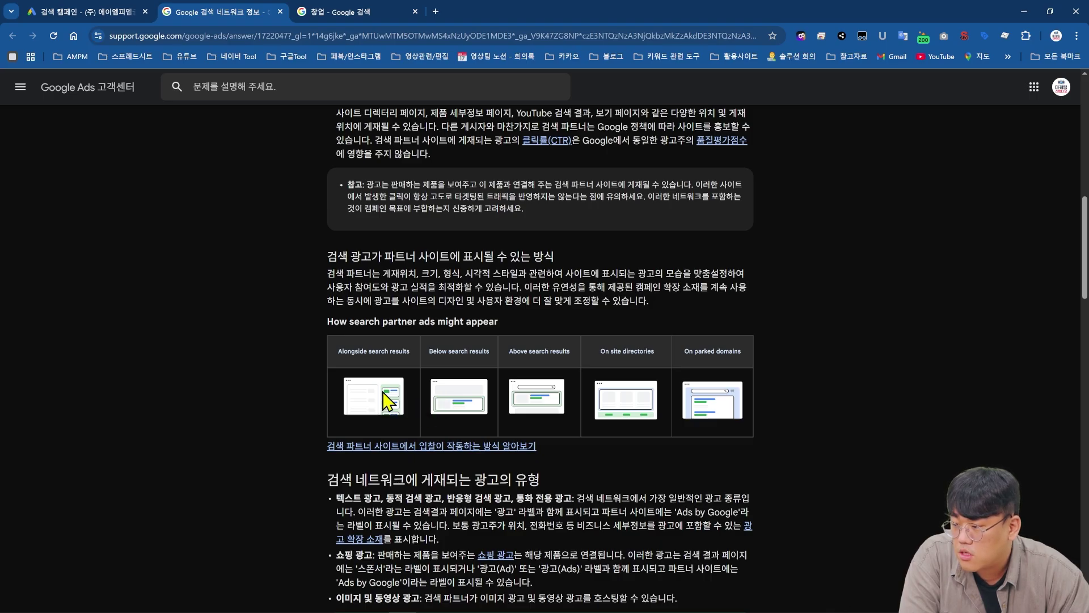
pyautogui.scroll(-5, 402, 392)
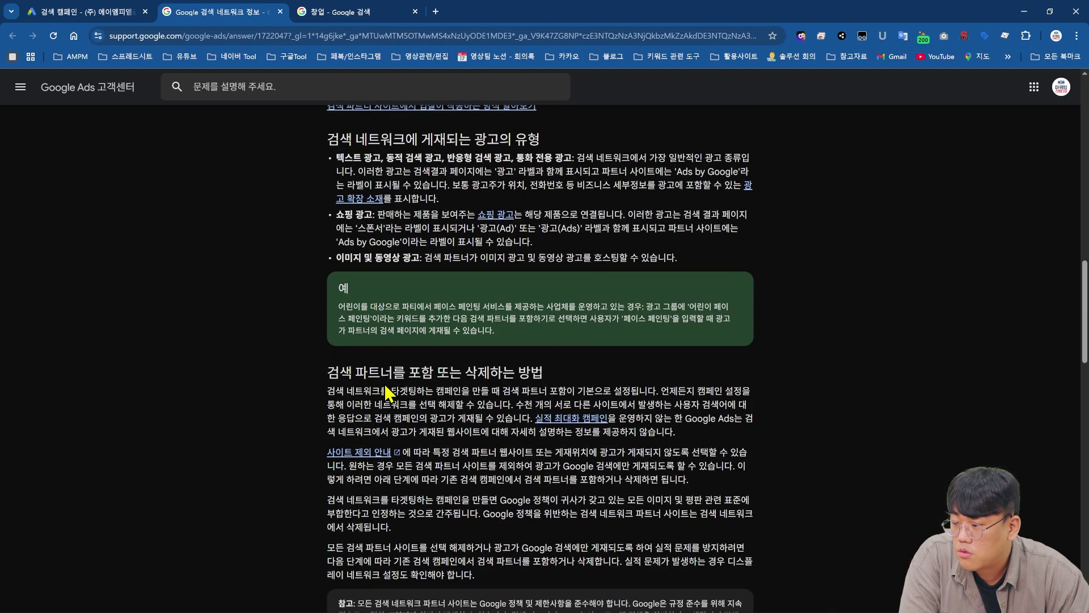
pyautogui.click(111, 11)
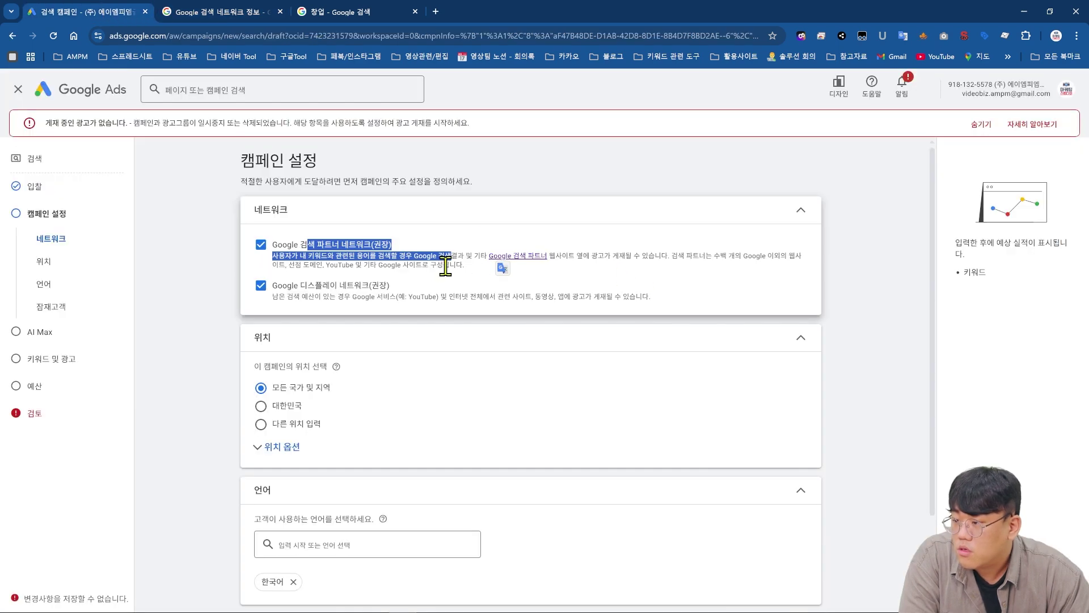
# - Turn the Google Display Network off and back on, leaving search partners and display both included
pyautogui.moveTo(329, 265); pyautogui.dragTo(480, 272)
pyautogui.click(368, 295)
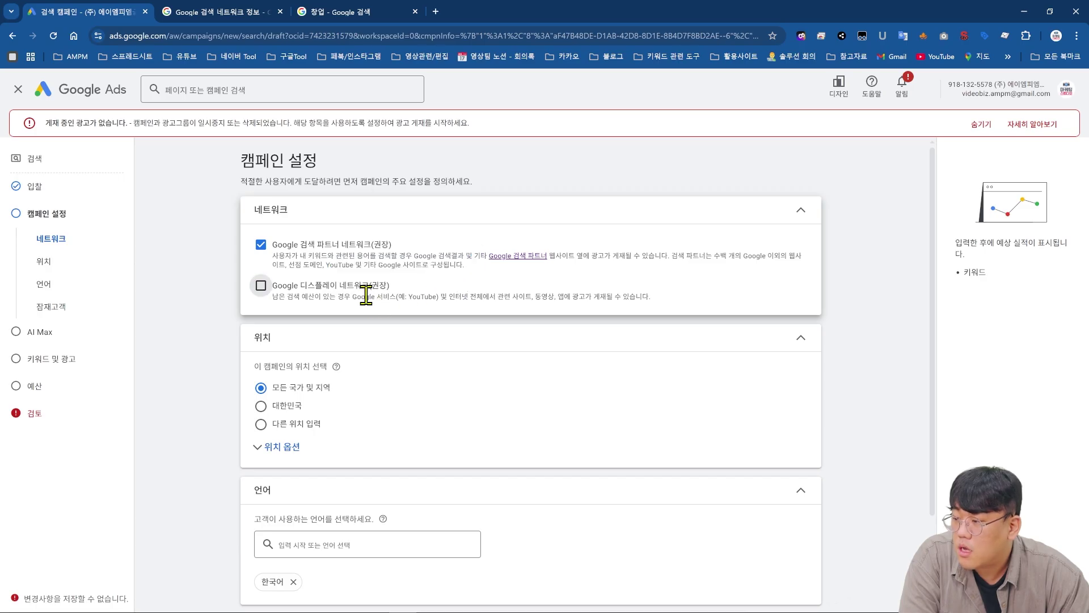
pyautogui.click(324, 306)
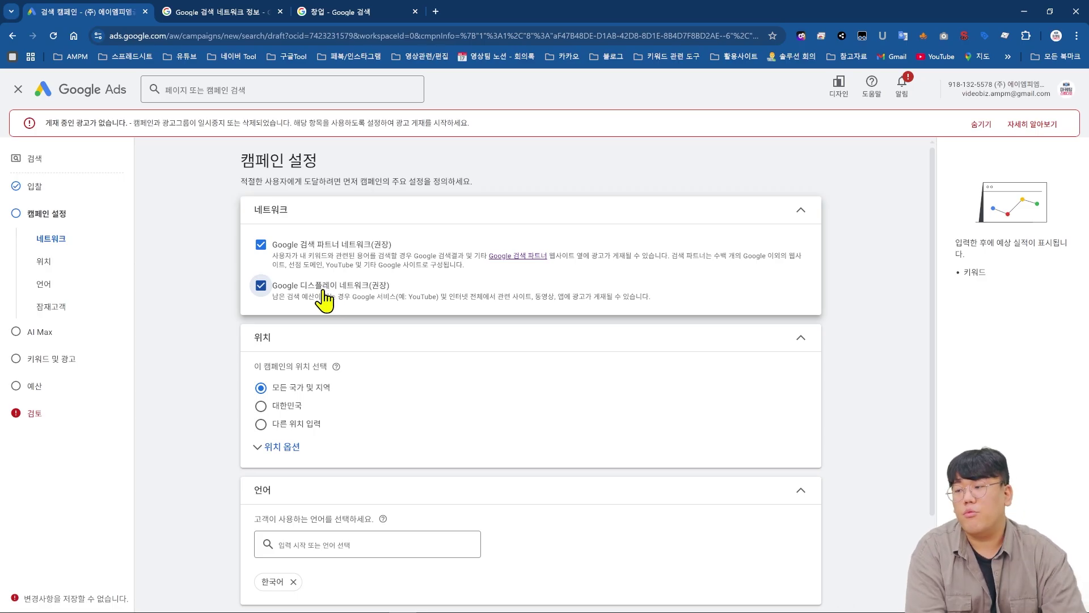
pyautogui.moveTo(344, 299); pyautogui.dragTo(669, 316)
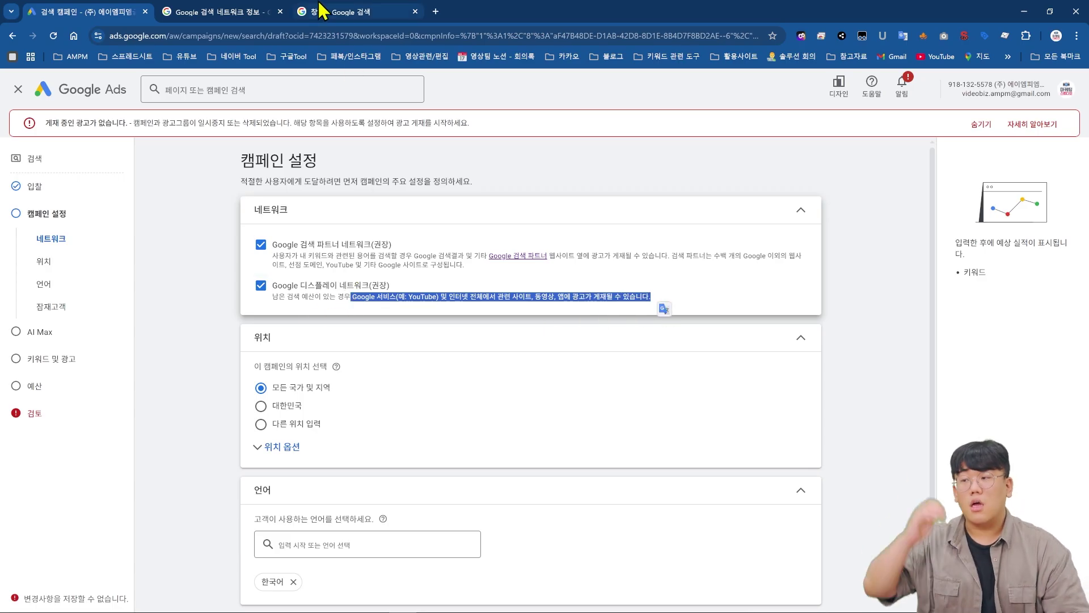
pyautogui.click(347, 12)
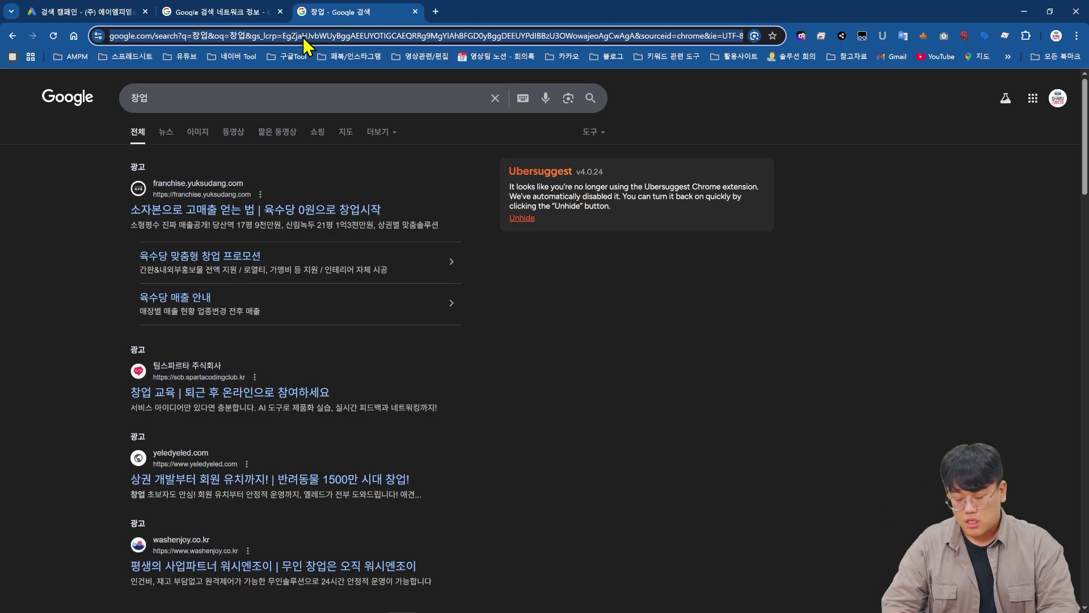
# - Search 유튭 to open YouTube and close the Search Network help article
pyautogui.click(304, 39)
pyautogui.write('유튭')
pyautogui.press('Return')
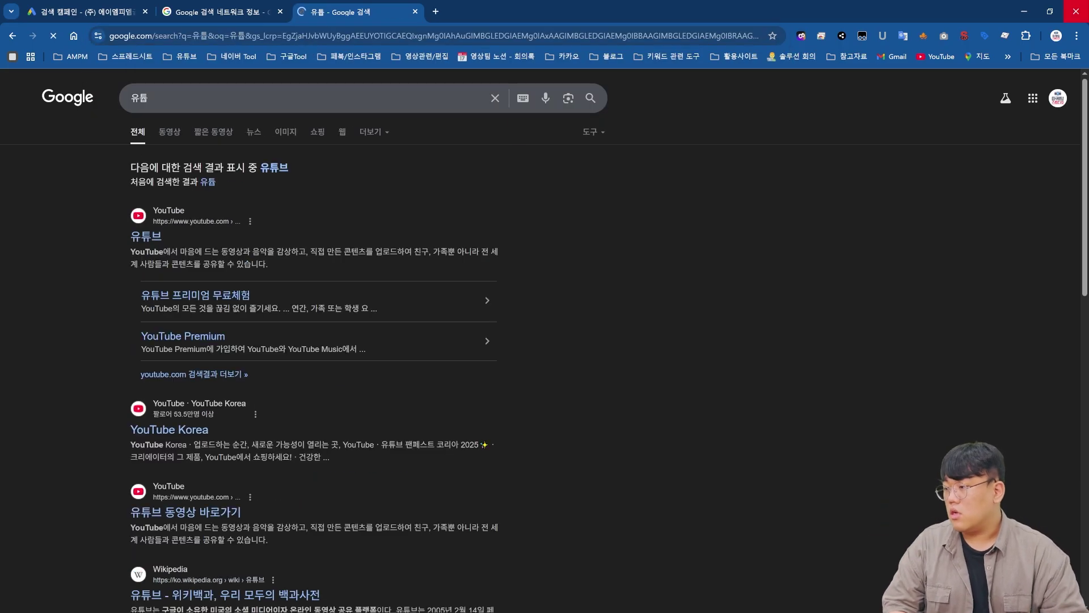
pyautogui.click(146, 237)
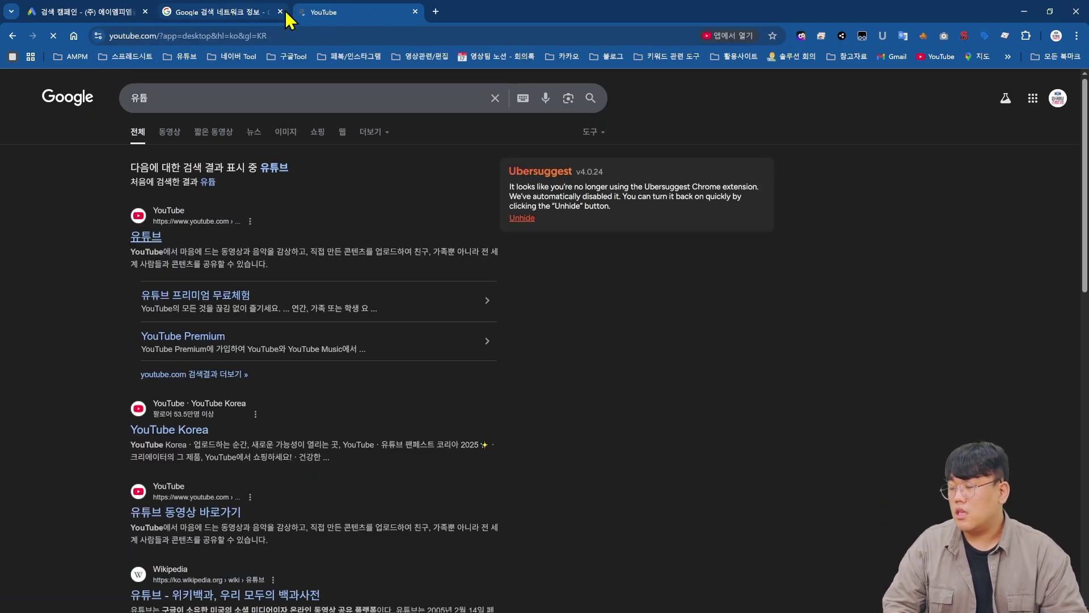
pyautogui.click(281, 12)
# - Search YouTube for 창업 and scroll past the sponsored results such as 무료컨설팅
pyautogui.click(475, 84)
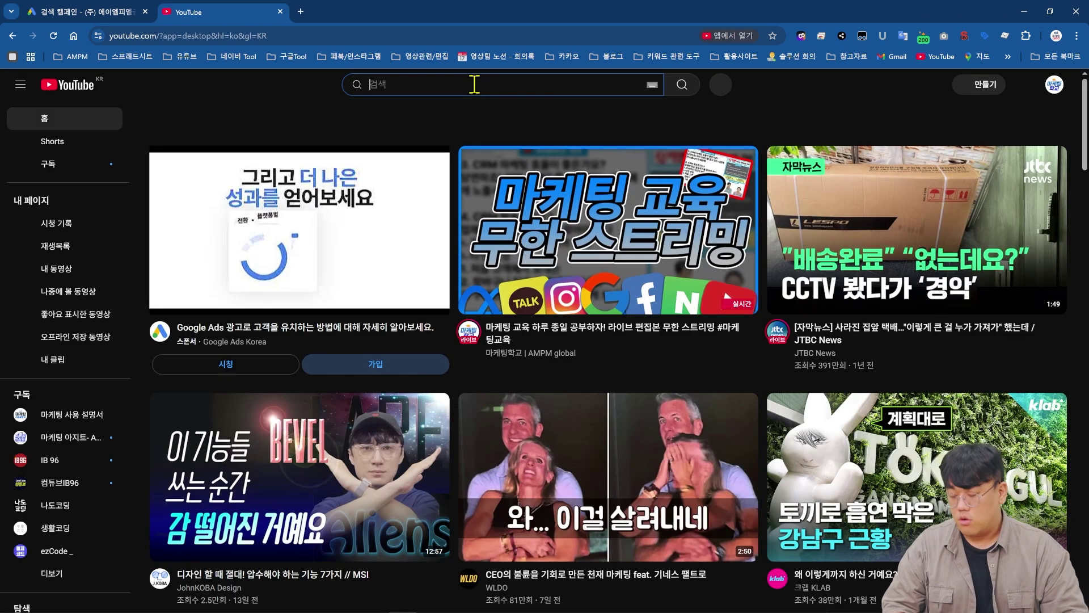
pyautogui.write('창업')
pyautogui.press('Return')
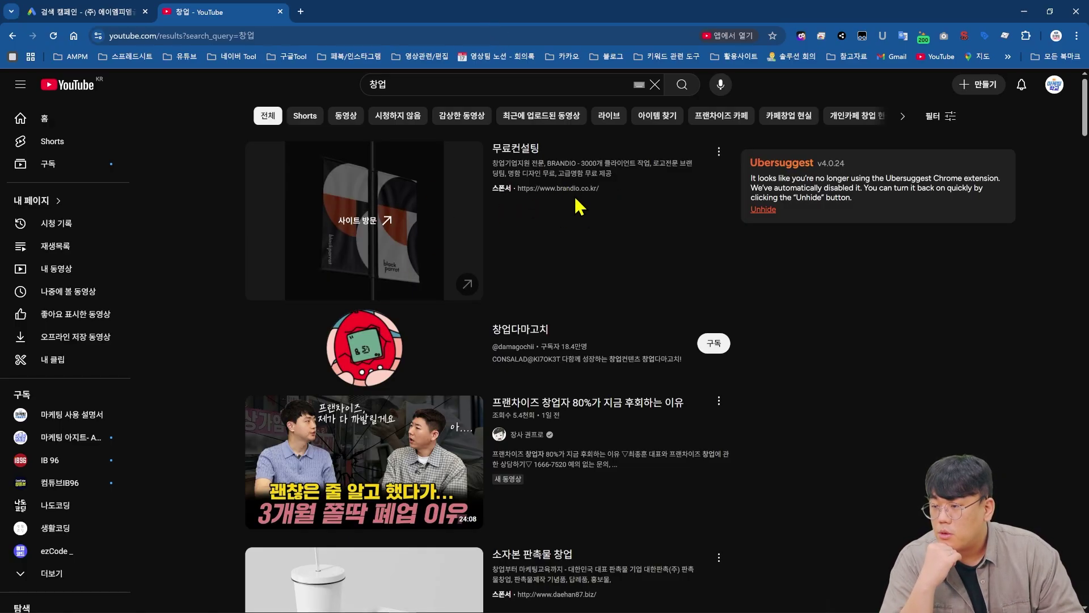
pyautogui.scroll(-3, 582, 213)
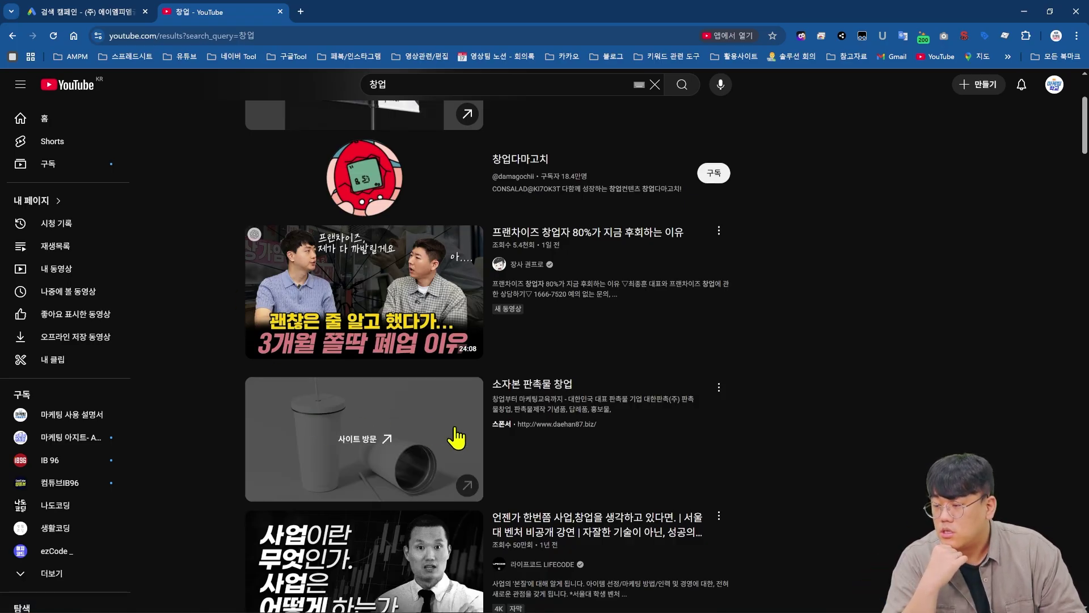
pyautogui.click(125, 6)
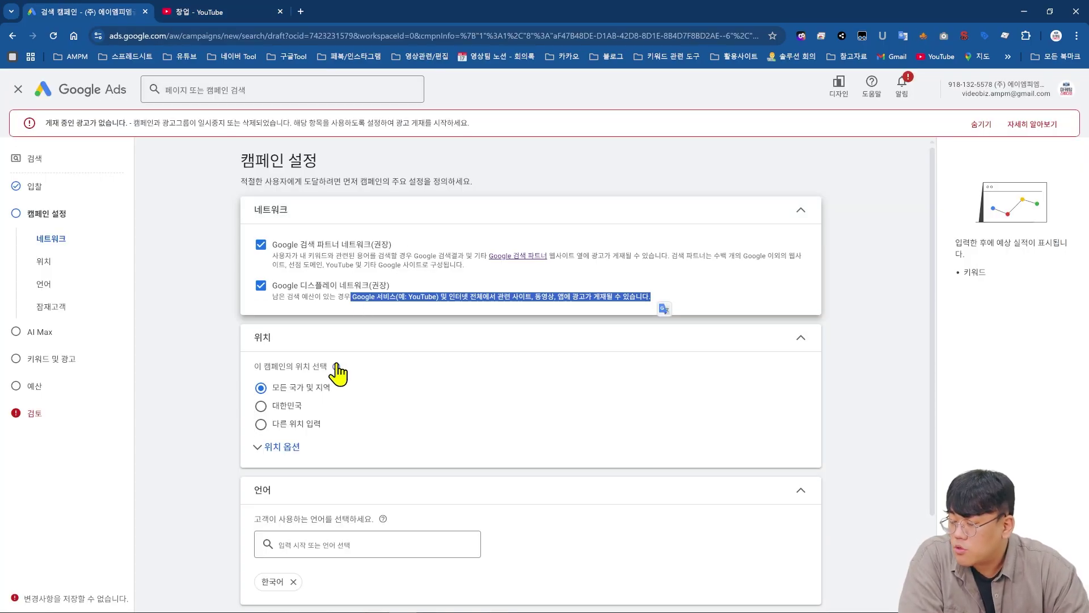
# - Target the custom location 서울특별시, 대한민국 지역 instead of all of South Korea
pyautogui.moveTo(336, 368)
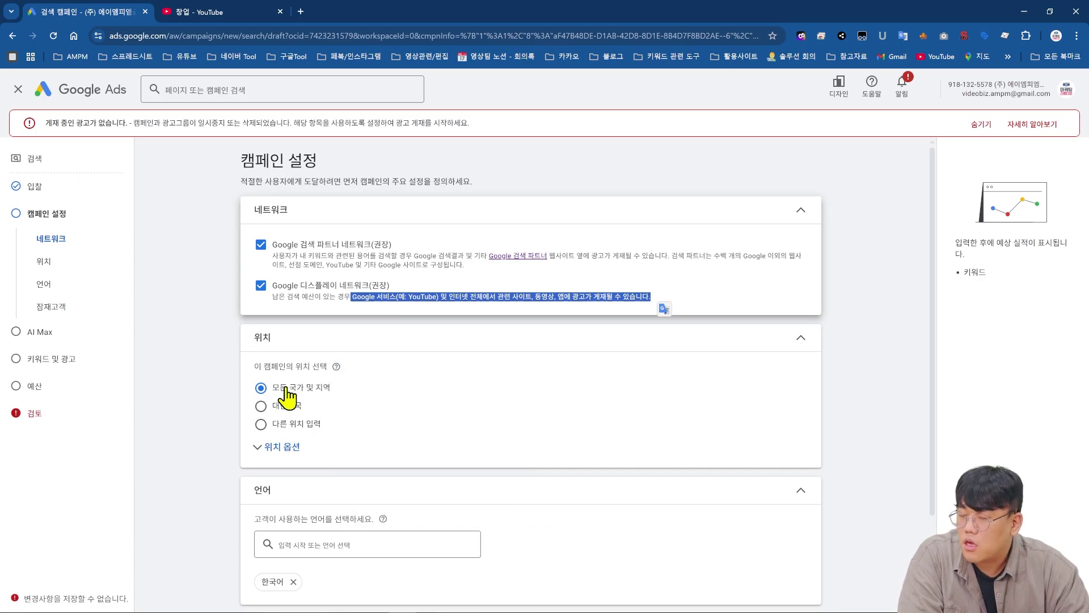
pyautogui.click(285, 410)
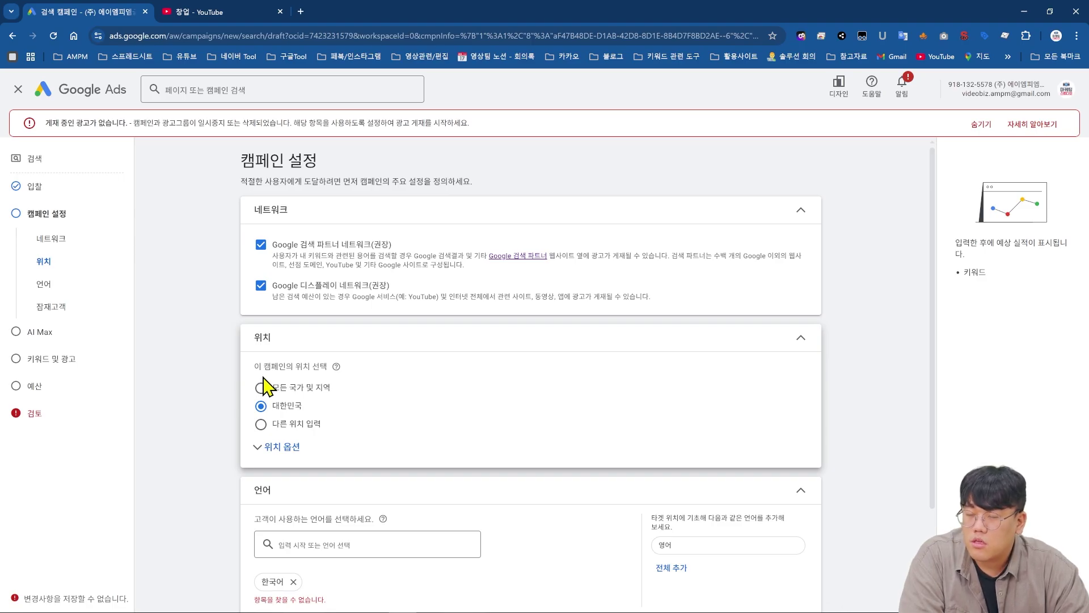
pyautogui.click(289, 425)
pyautogui.click(317, 459)
pyautogui.write('서울')
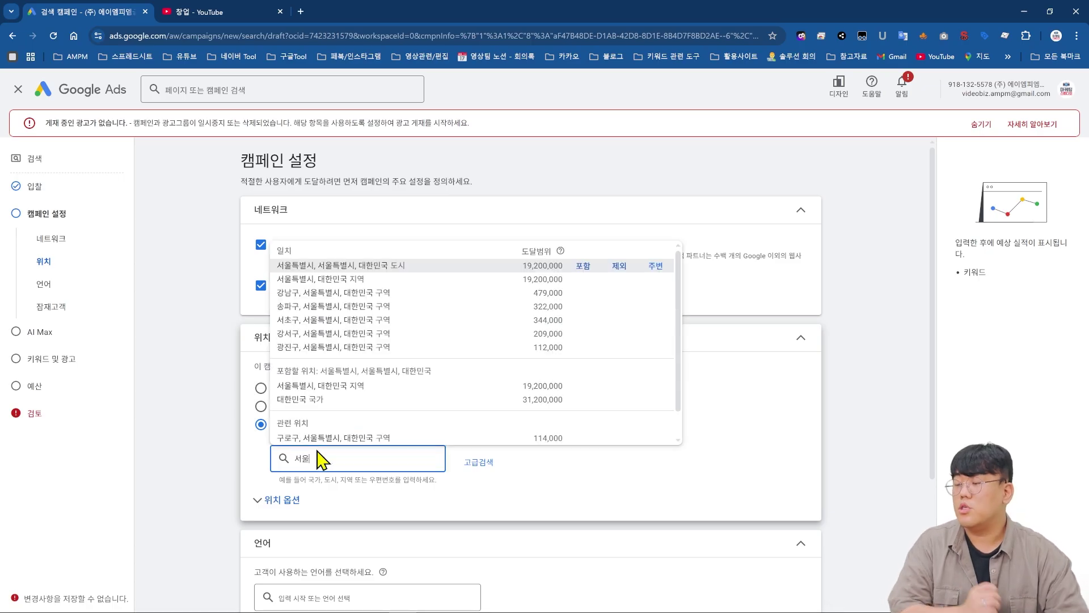
pyautogui.click(257, 462)
pyautogui.click(395, 457)
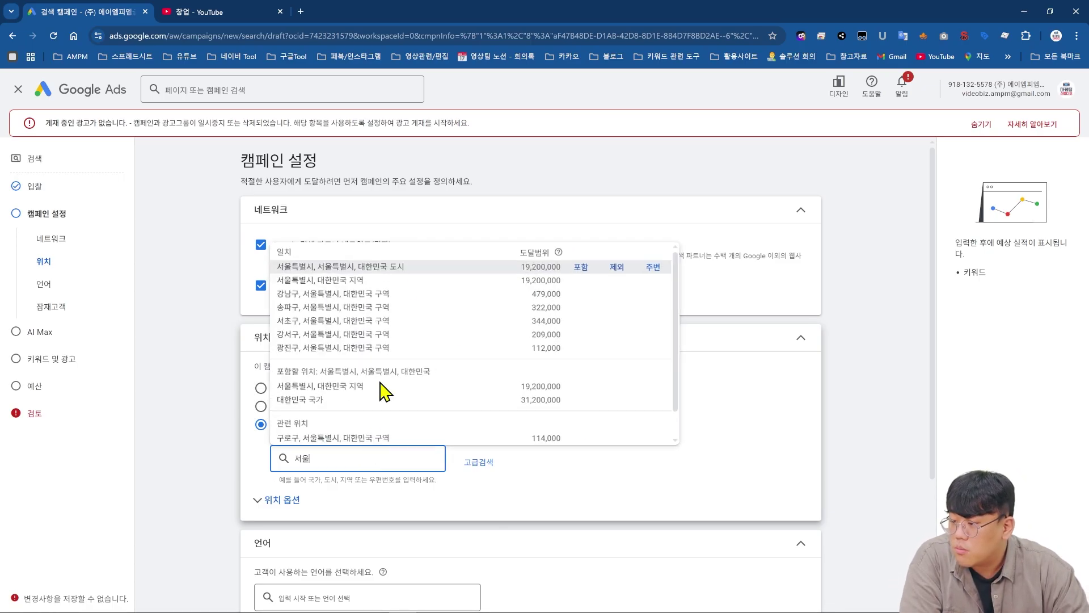
pyautogui.click(435, 278)
pyautogui.scroll(-4, 243, 516)
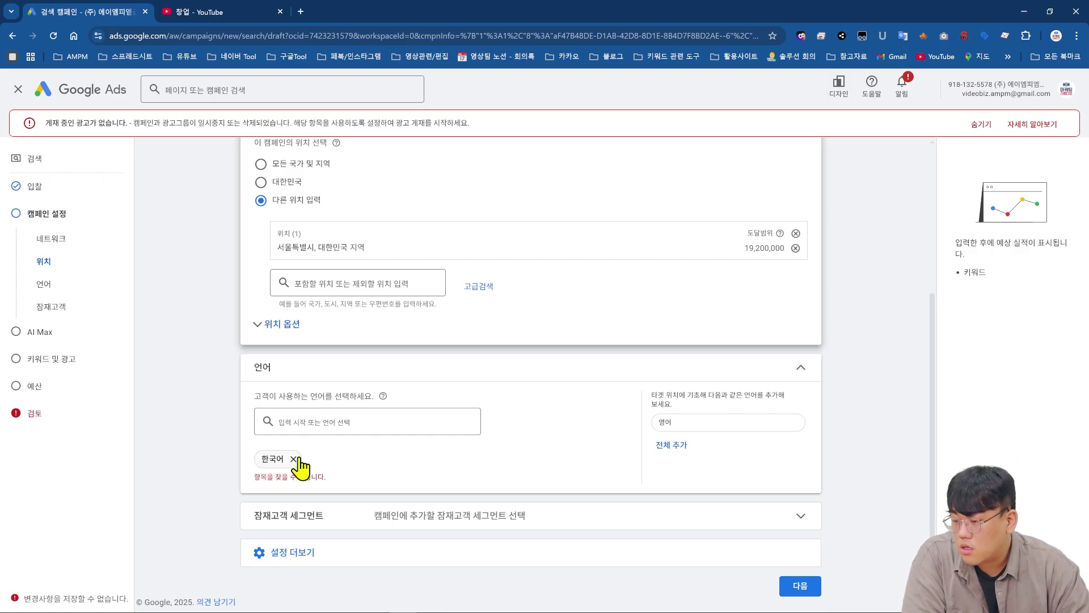
# - Check the language list, leaving 한국어 as the campaign language
pyautogui.click(333, 420)
pyautogui.click(400, 402)
pyautogui.moveTo(383, 396)
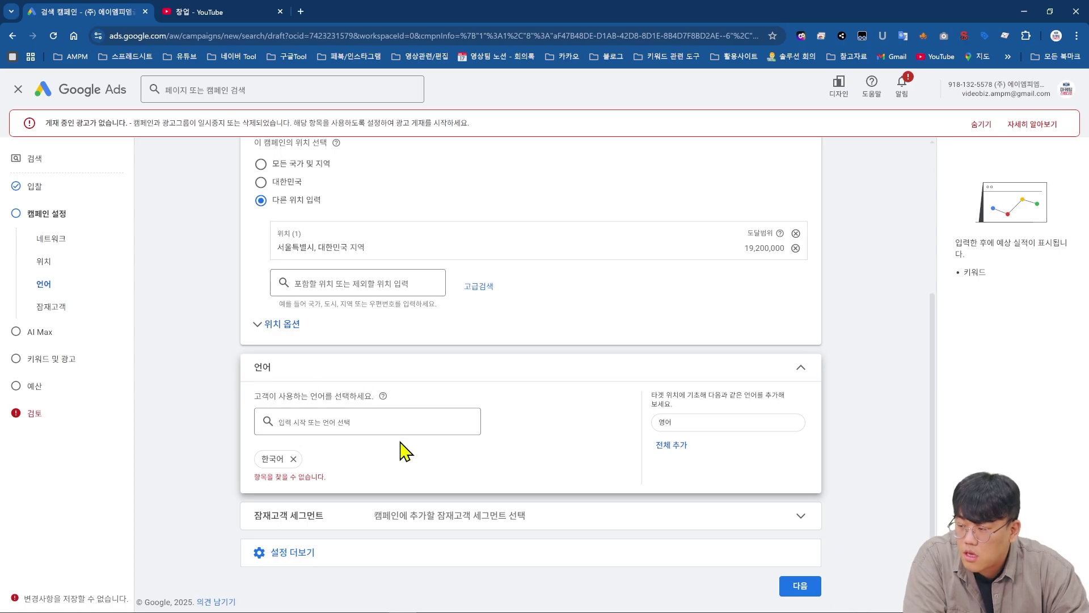
# - Expand Audience segments and search 창업 to browse matching segments
pyautogui.click(537, 505)
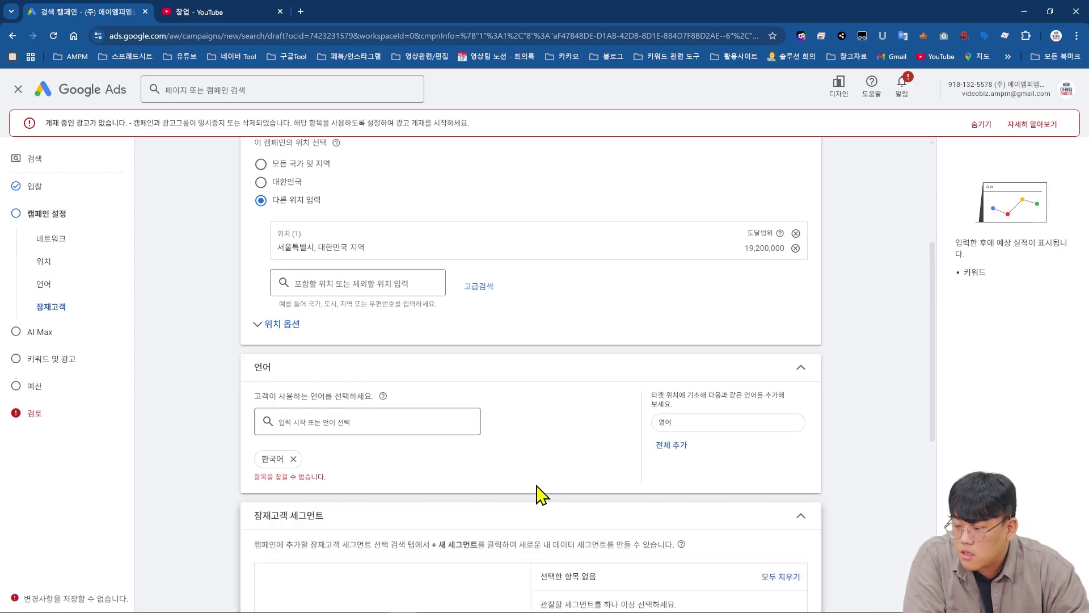
pyautogui.scroll(-3, 539, 494)
pyautogui.scroll(-3, 536, 488)
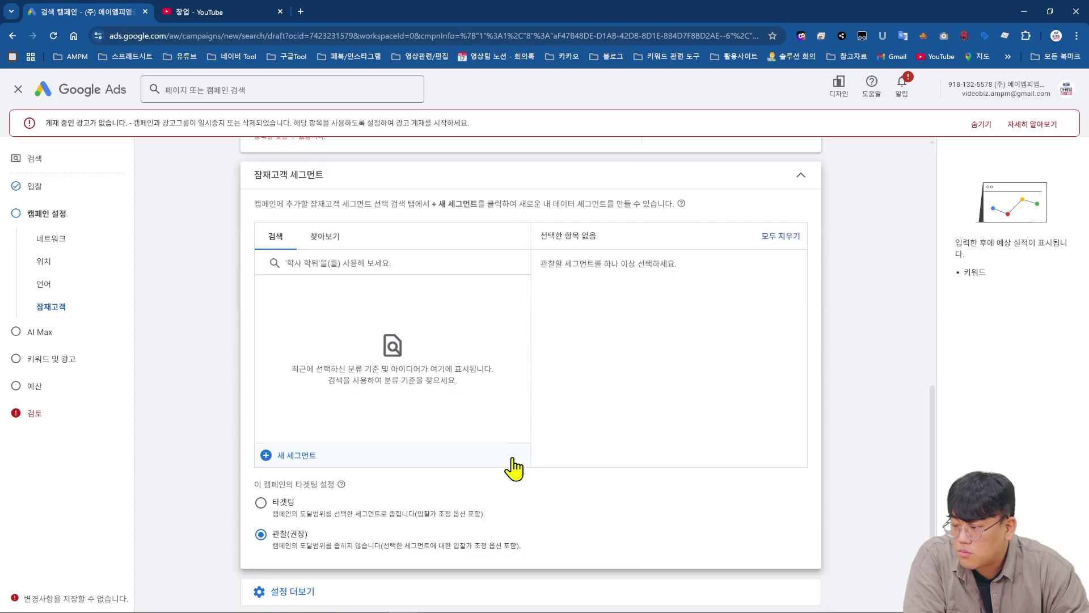
pyautogui.click(332, 268)
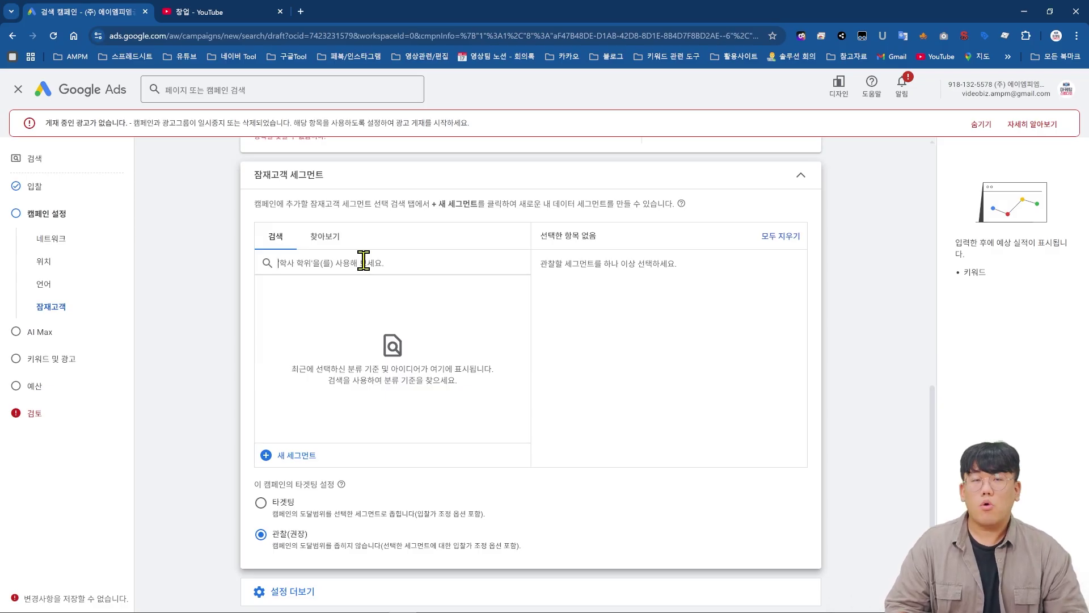
pyautogui.write('ck')
pyautogui.press('BackSpace')
pyautogui.press('BackSpace')
pyautogui.write('창업')
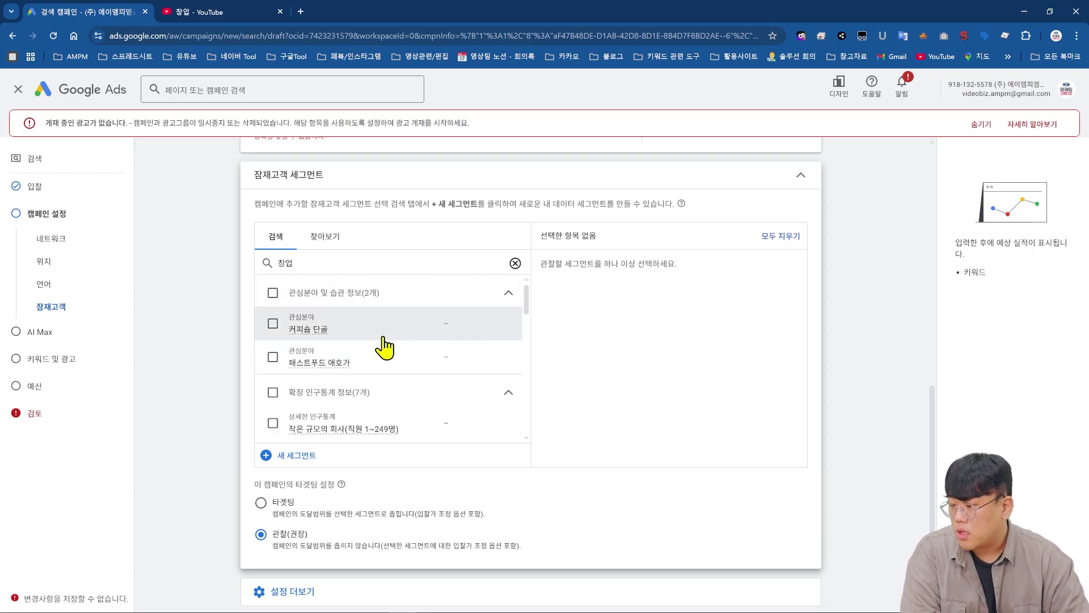
pyautogui.scroll(-5, 397, 351)
pyautogui.scroll(-4, 408, 341)
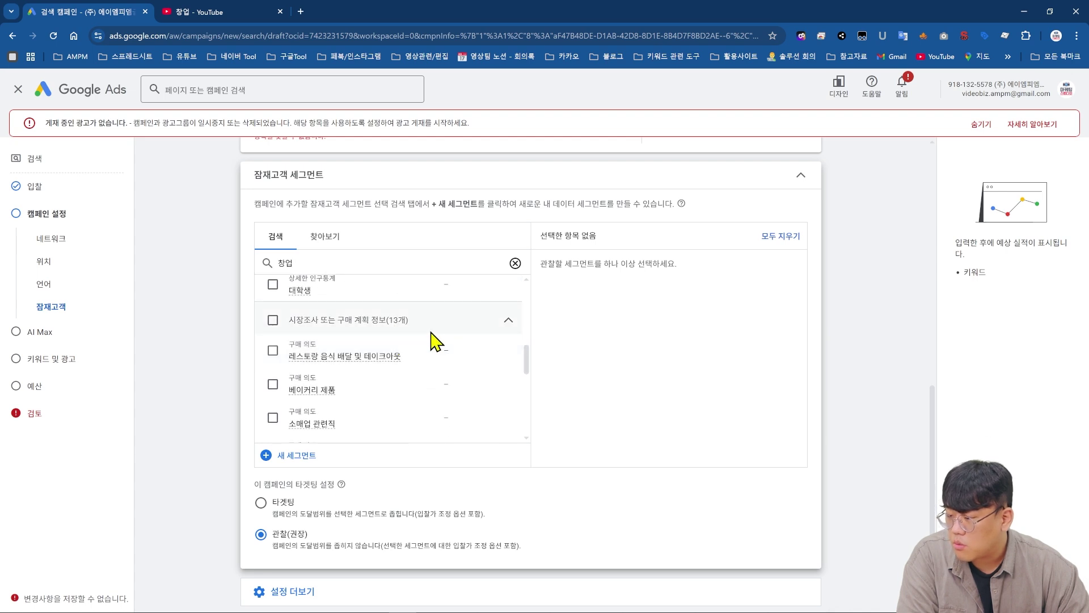
pyautogui.scroll(-1, 435, 341)
pyautogui.scroll(-4, 433, 333)
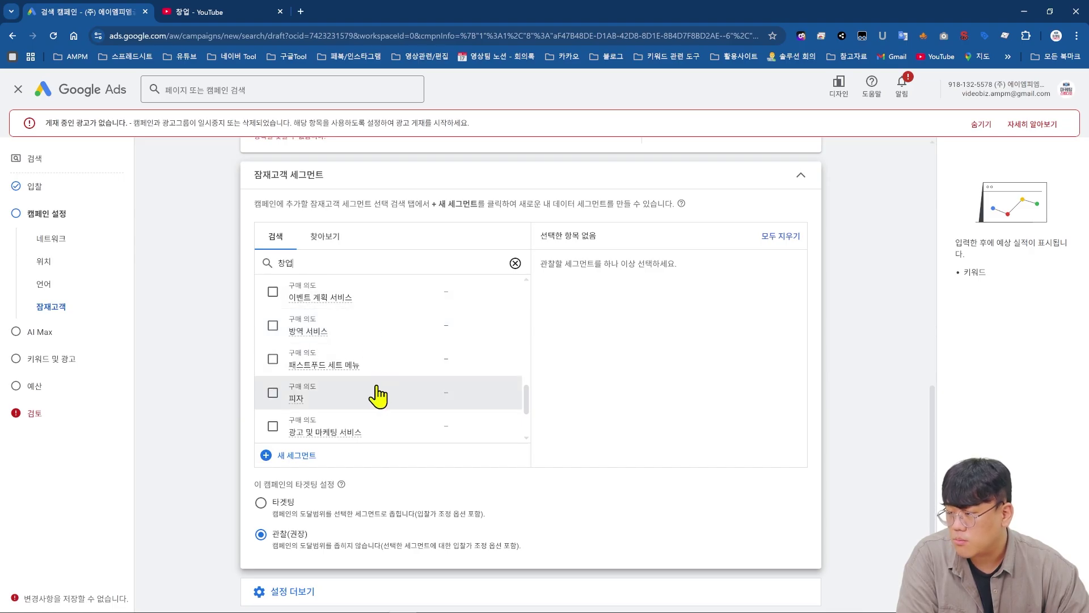
pyautogui.scroll(-1, 374, 392)
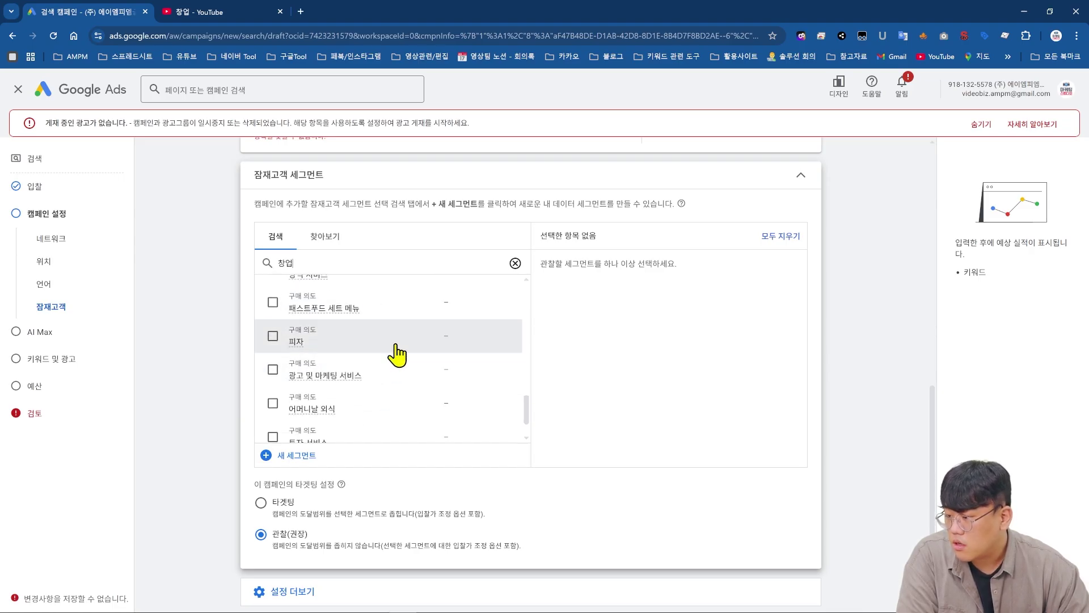
# - Add the 광고 및 마케팅 서비스 and 투자 서비스 segments, keeping Observation selected
pyautogui.click(390, 384)
pyautogui.scroll(-3, 391, 382)
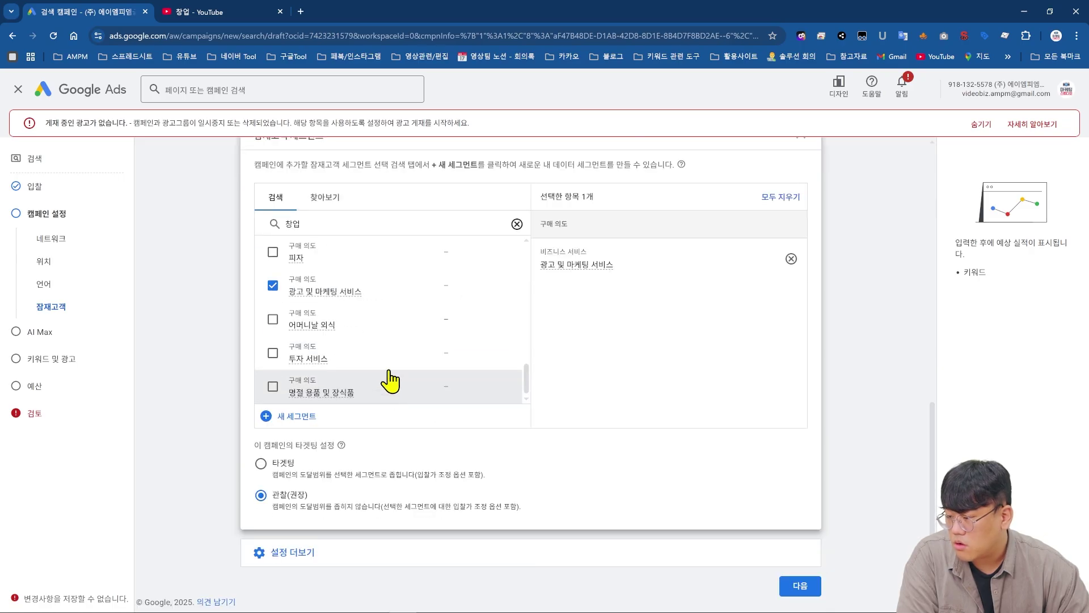
pyautogui.click(388, 362)
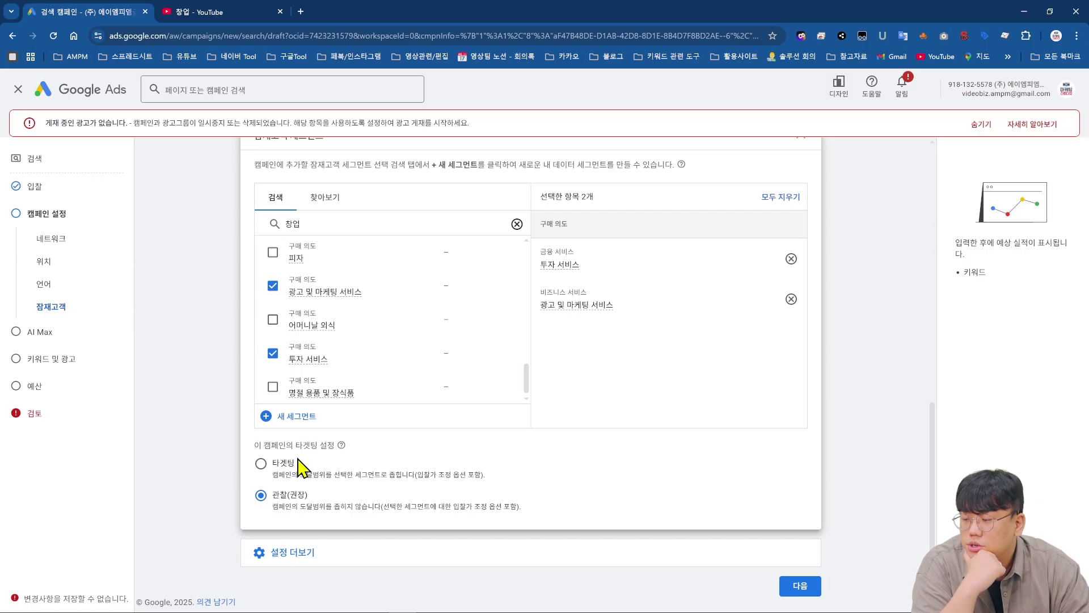
pyautogui.moveTo(278, 507); pyautogui.dragTo(529, 506)
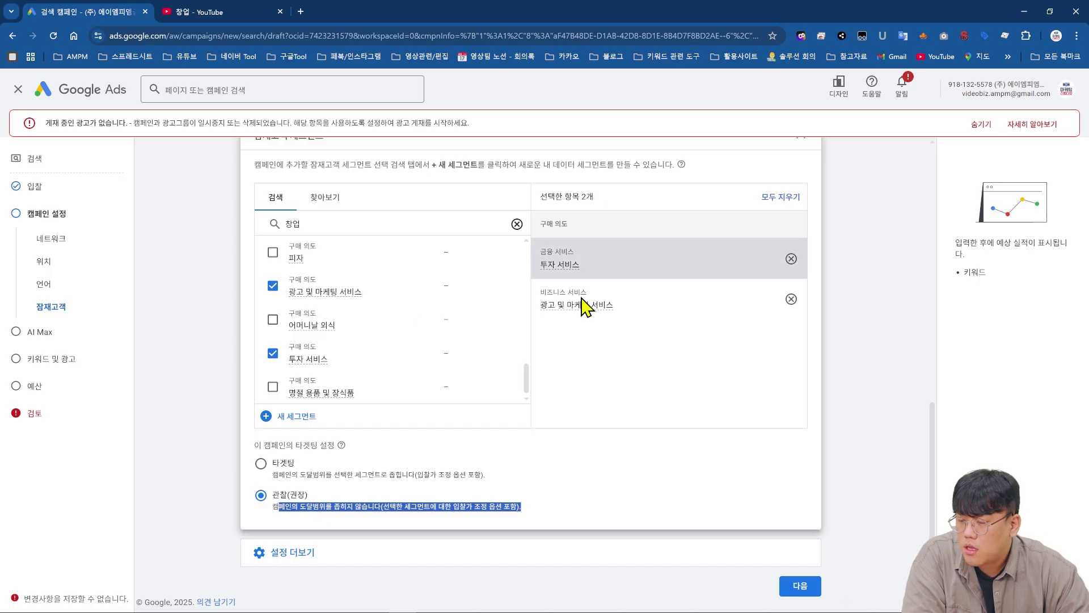
pyautogui.click(252, 517)
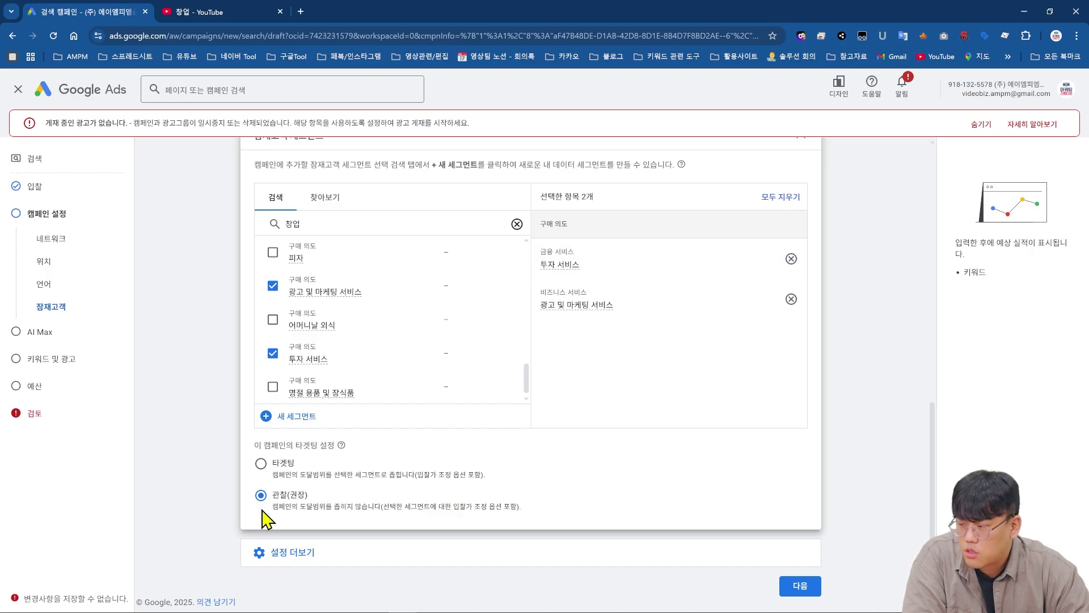
pyautogui.moveTo(578, 272)
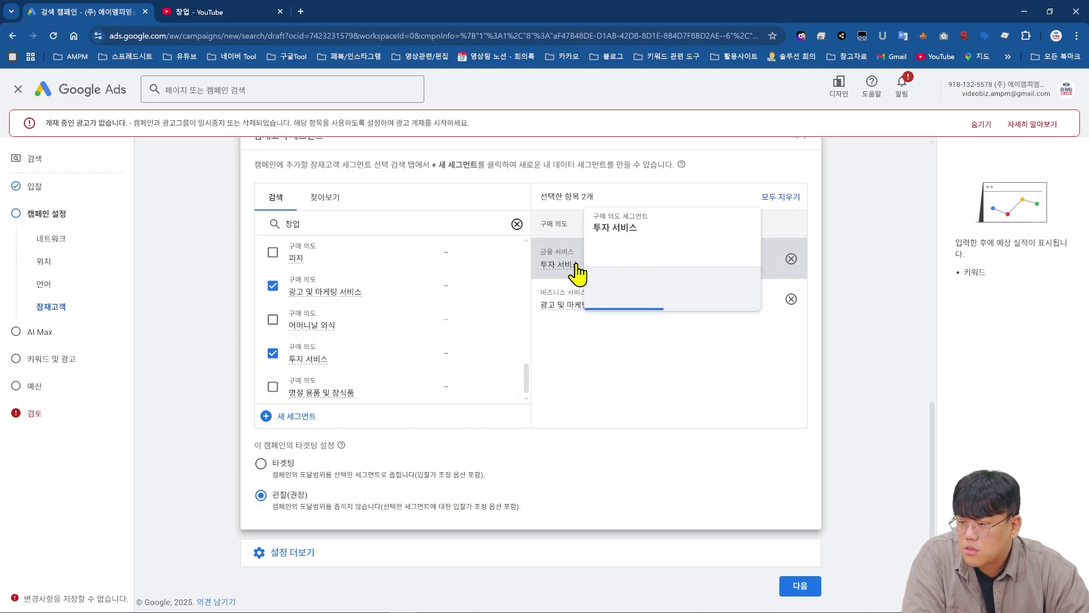
pyautogui.moveTo(579, 316)
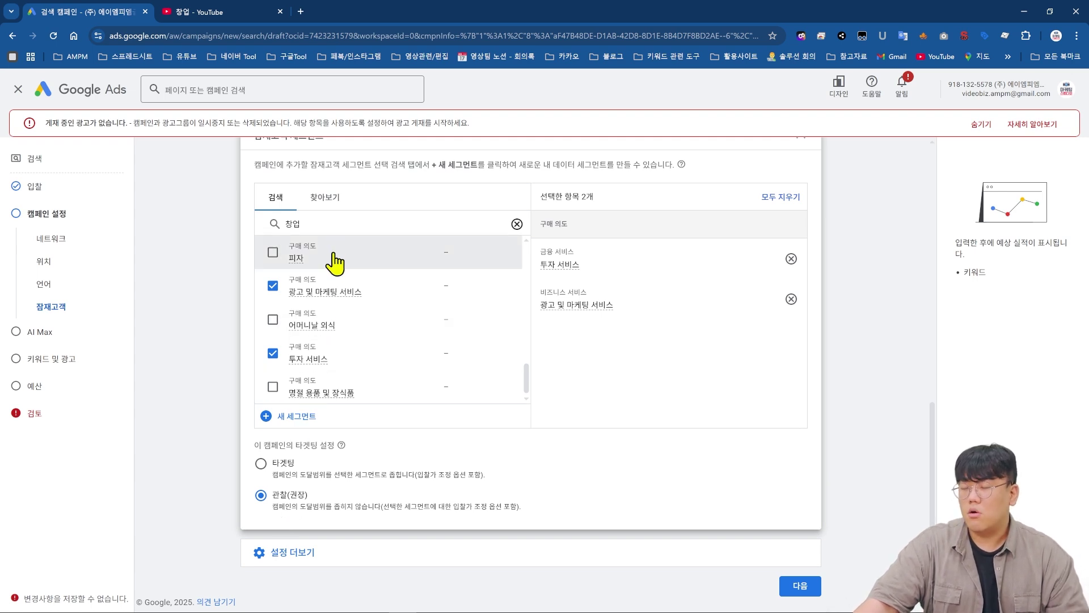
pyautogui.scroll(1, 495, 525)
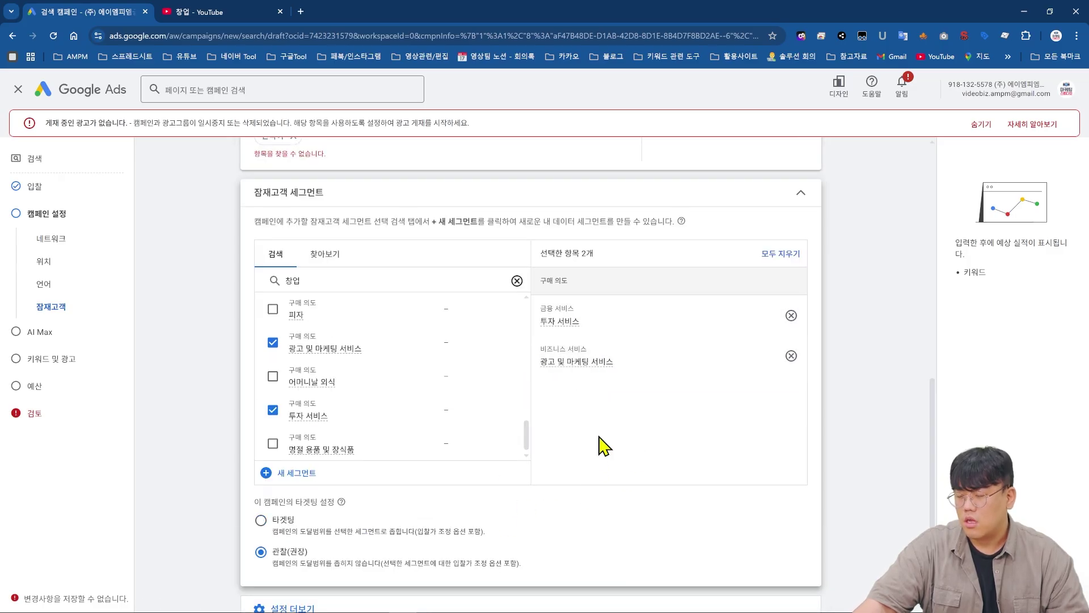
pyautogui.scroll(-3, 603, 445)
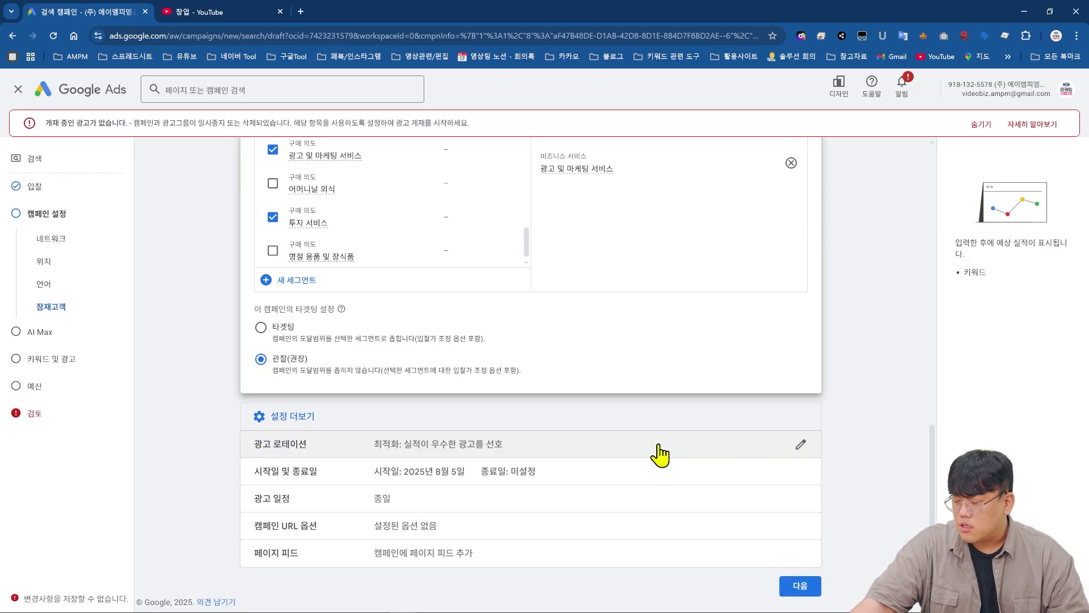
# - Expand the ad rotation, ad schedule and campaign URL options settings, leaving URL options empty
pyautogui.click(662, 452)
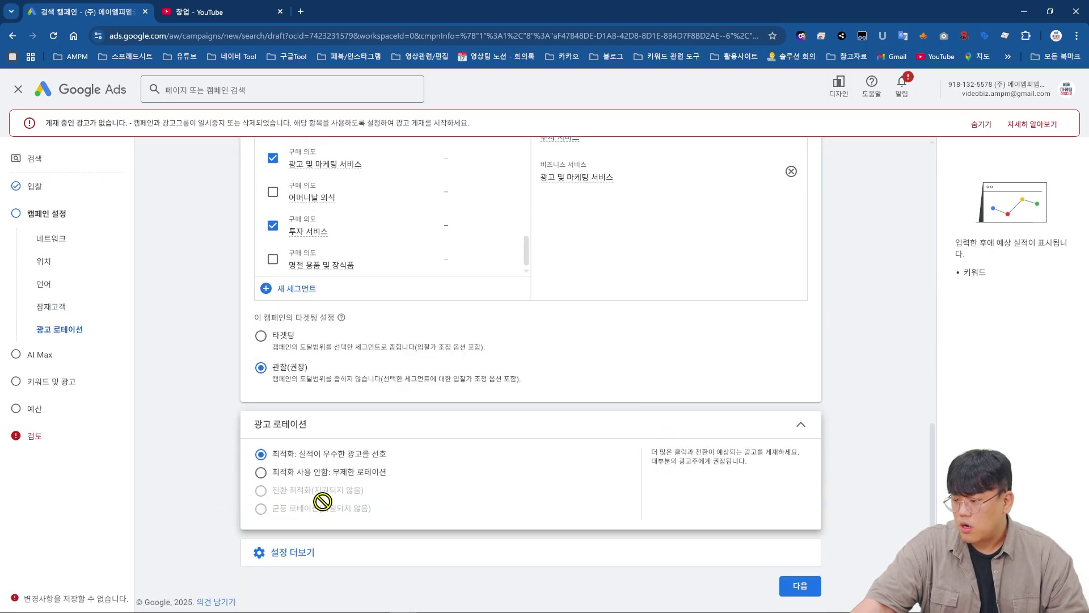
pyautogui.click(332, 555)
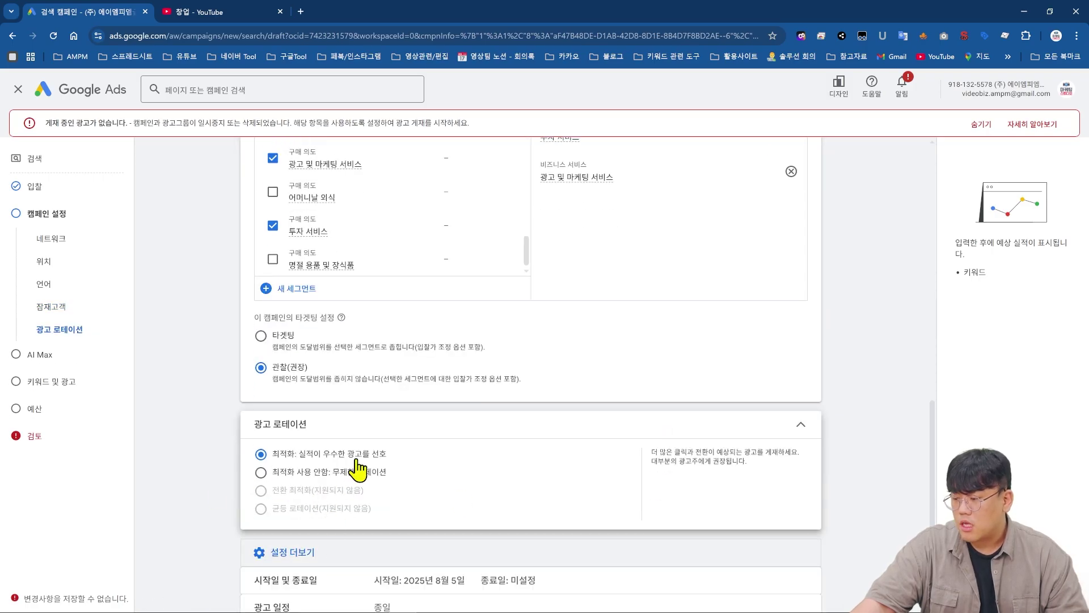
pyautogui.scroll(-2, 354, 494)
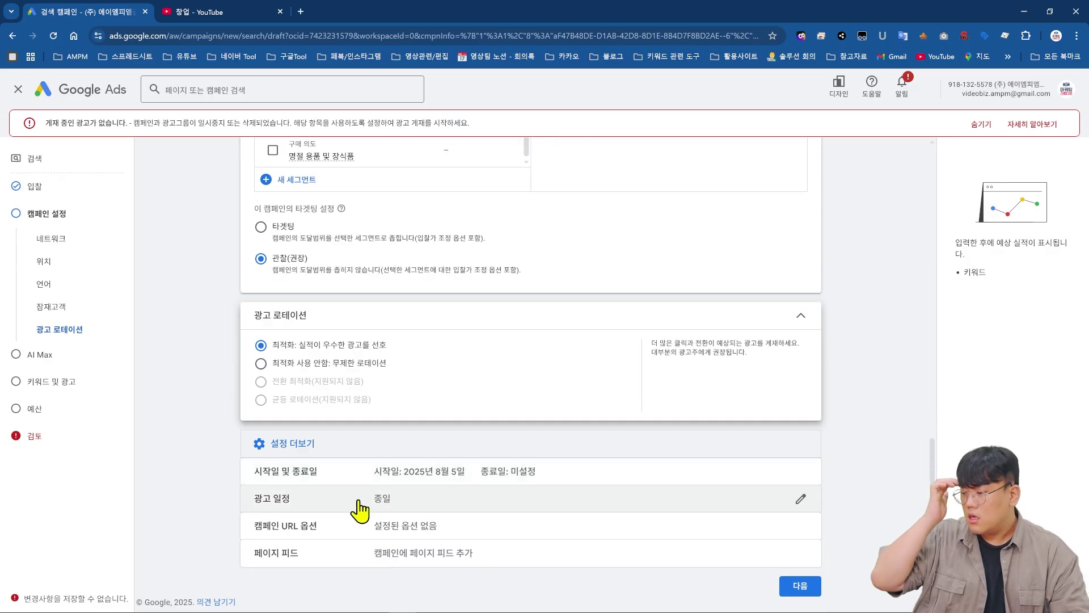
pyautogui.click(417, 502)
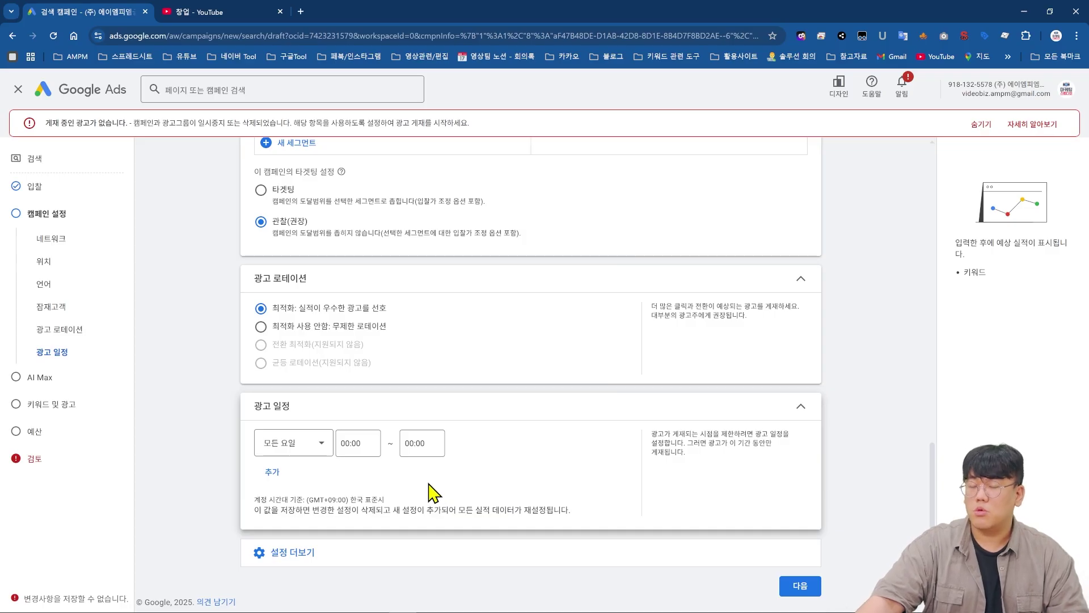
pyautogui.click(499, 566)
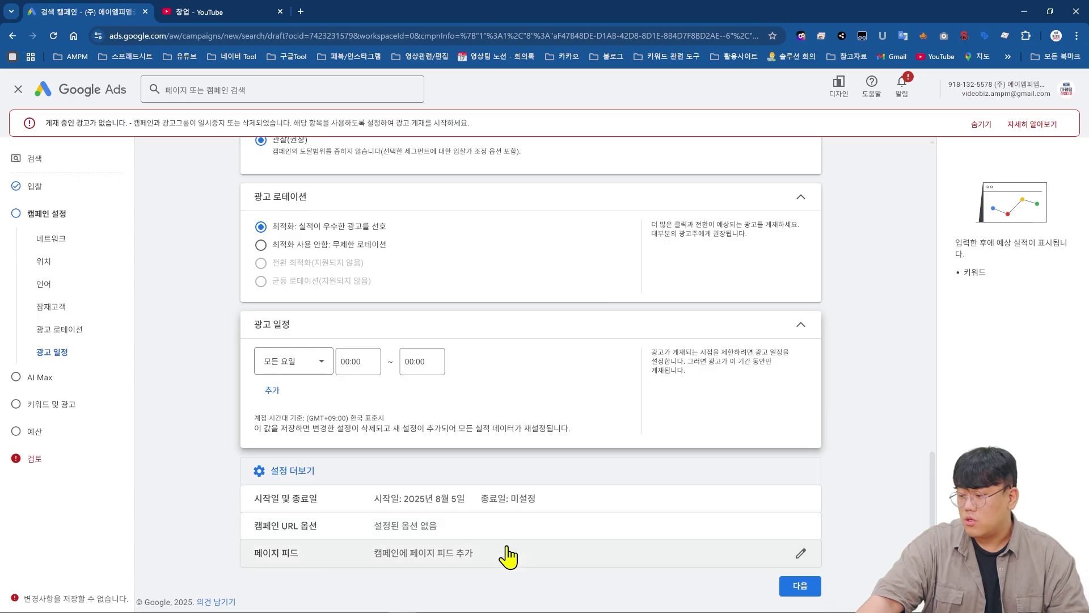
pyautogui.click(490, 526)
pyautogui.scroll(-3, 492, 532)
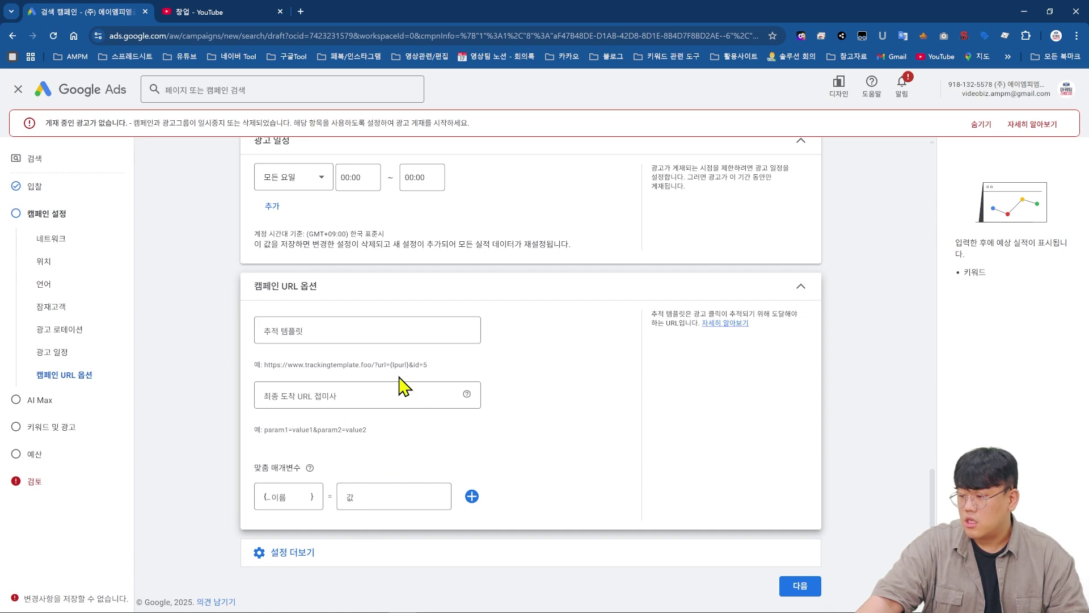
# - Open Page feeds and review its note that no page feeds are available
pyautogui.click(532, 560)
pyautogui.scroll(-1, 551, 595)
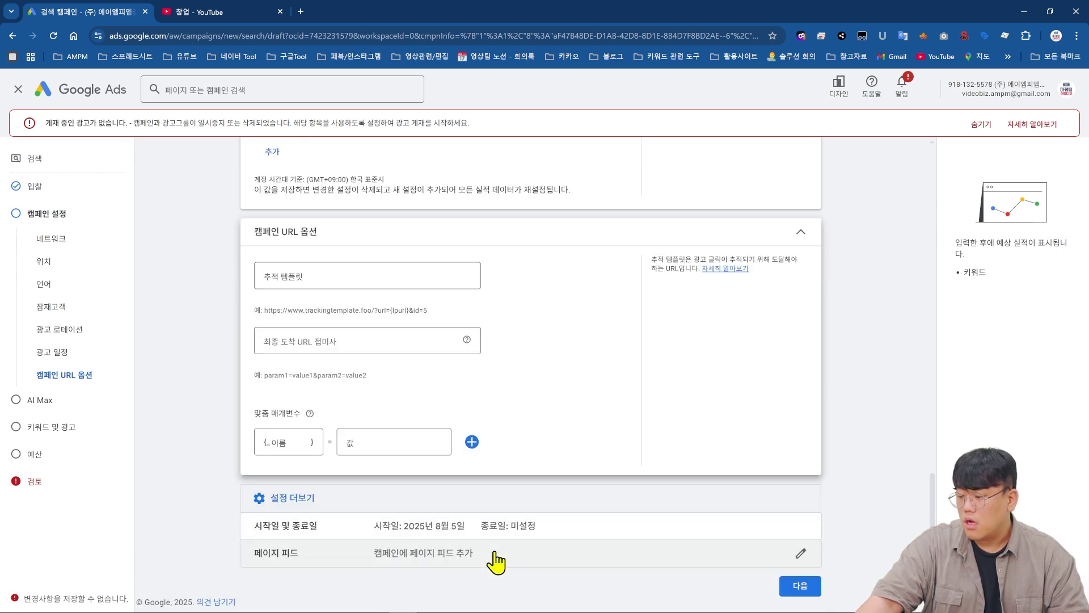
pyautogui.click(514, 573)
pyautogui.scroll(-2, 502, 553)
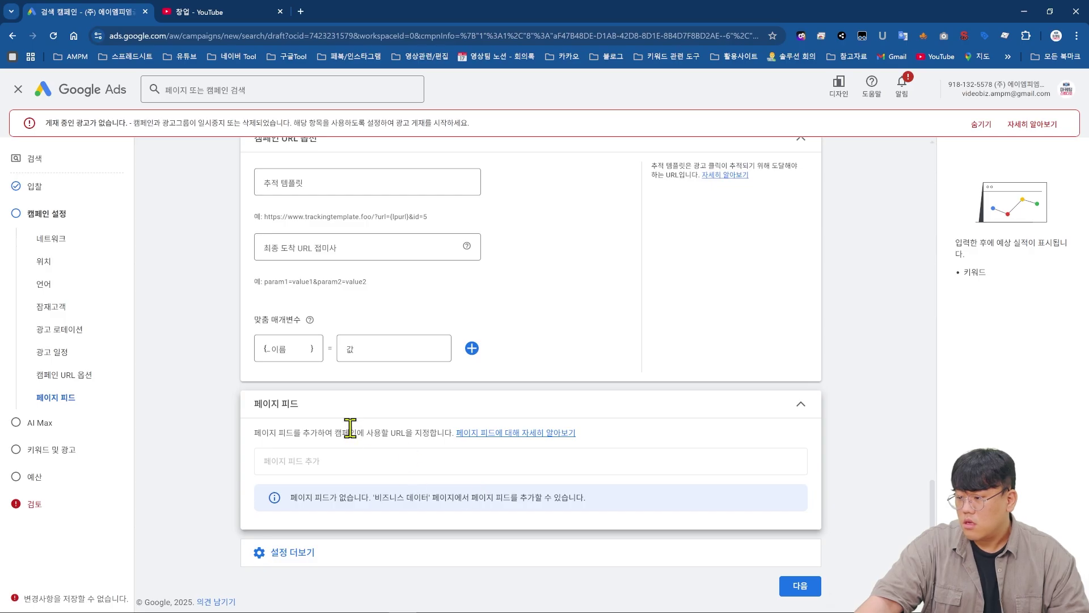
pyautogui.moveTo(338, 432); pyautogui.dragTo(443, 434)
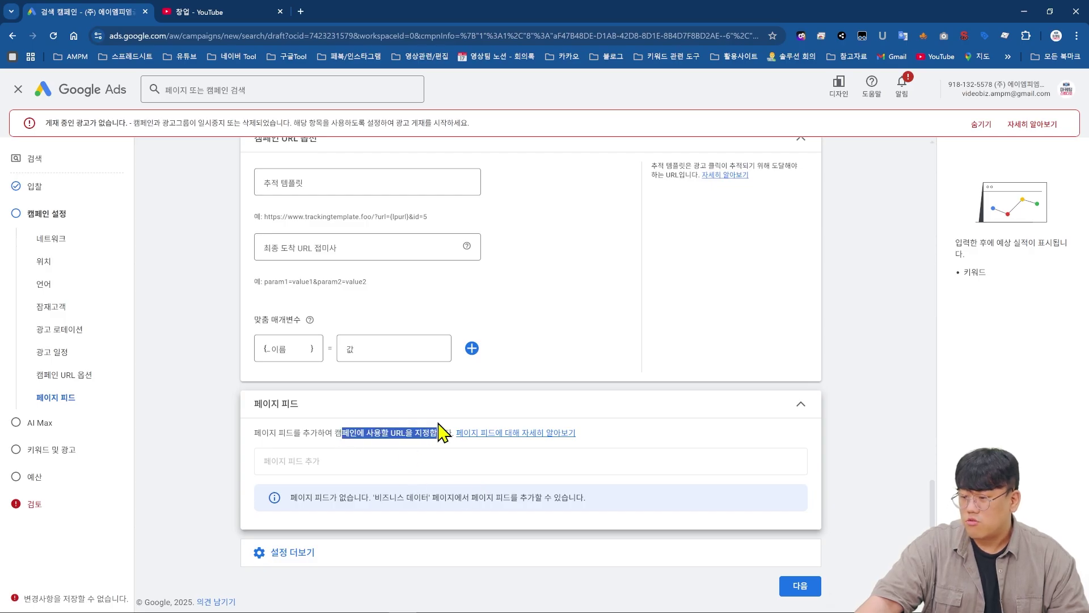
pyautogui.moveTo(373, 497); pyautogui.dragTo(460, 497)
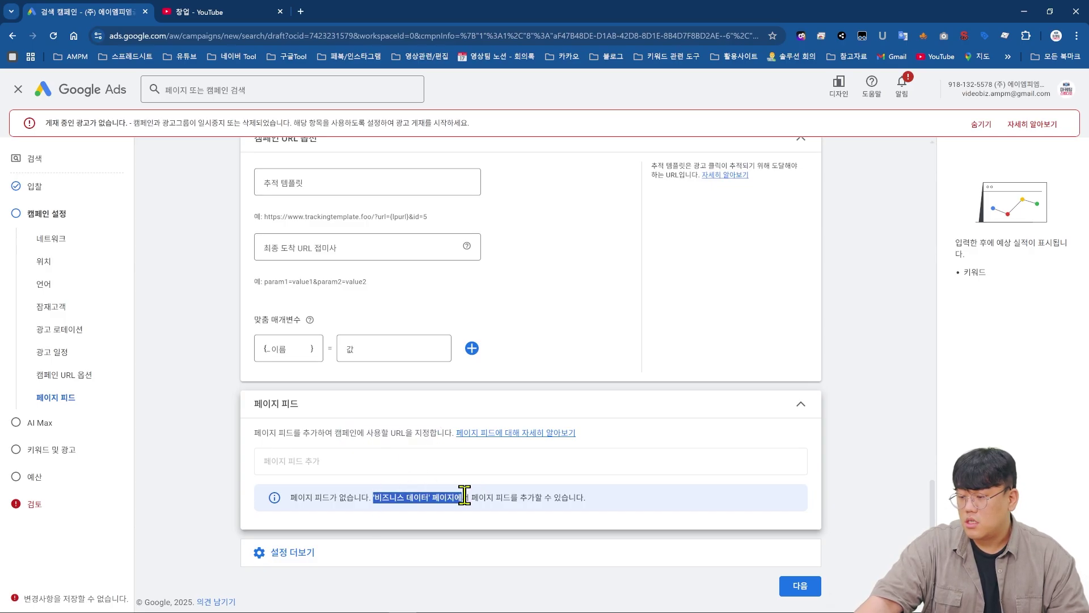
pyautogui.moveTo(555, 497); pyautogui.dragTo(587, 498)
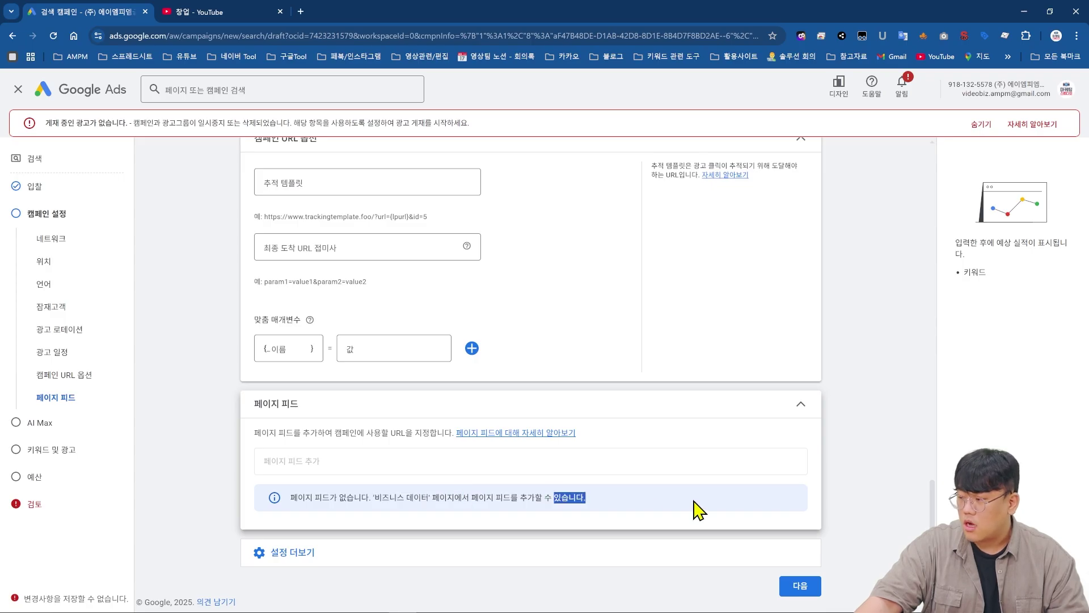
# - Go to the AI Max step and review its text customization and final URL expansion options
pyautogui.click(814, 587)
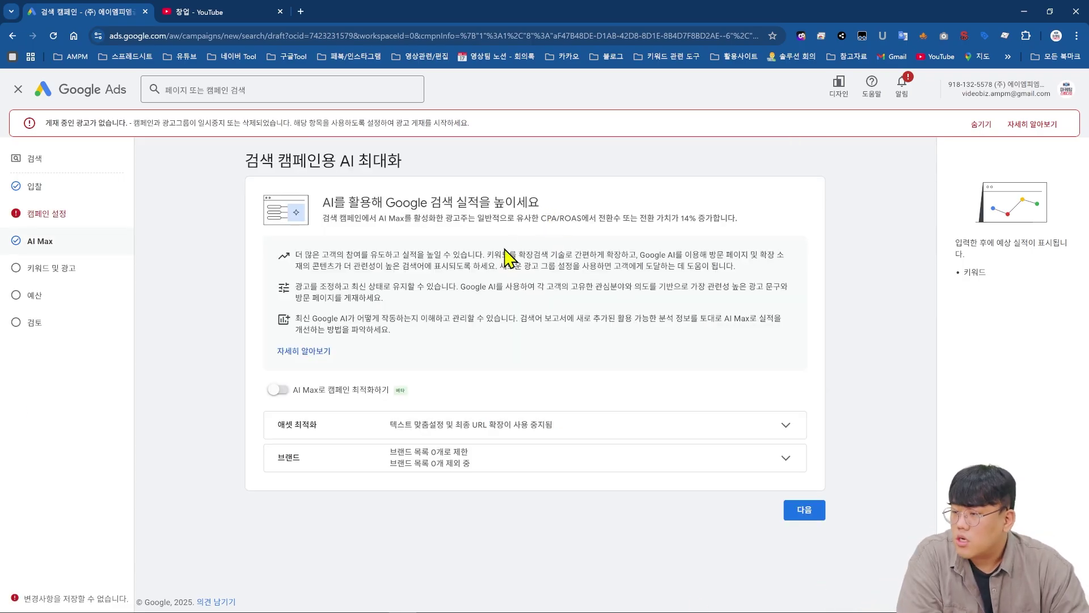
pyautogui.moveTo(321, 203); pyautogui.dragTo(532, 205)
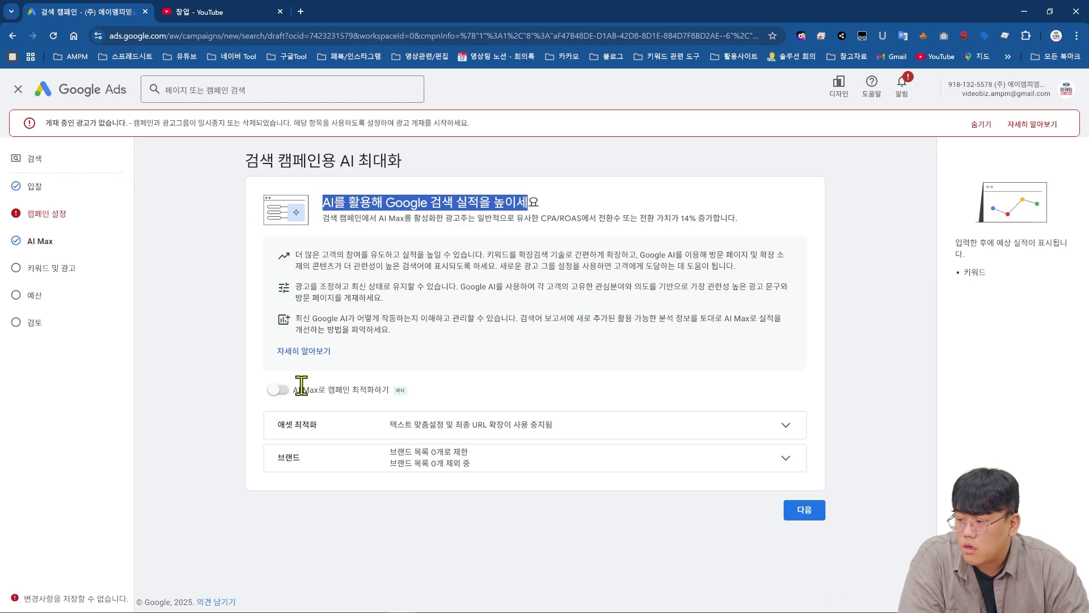
pyautogui.click(291, 352)
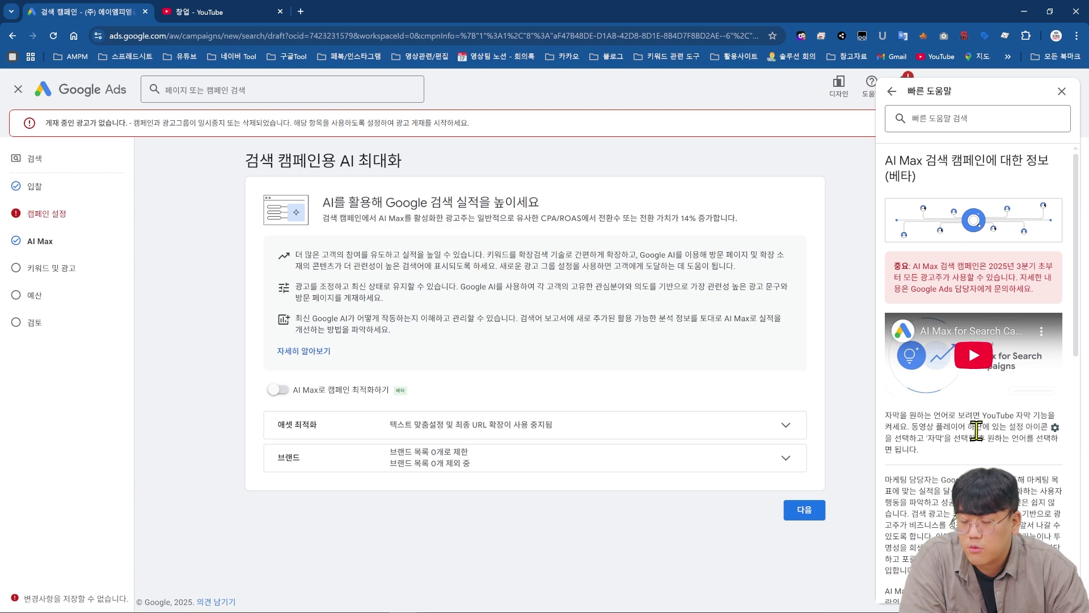
pyautogui.scroll(-5, 976, 430)
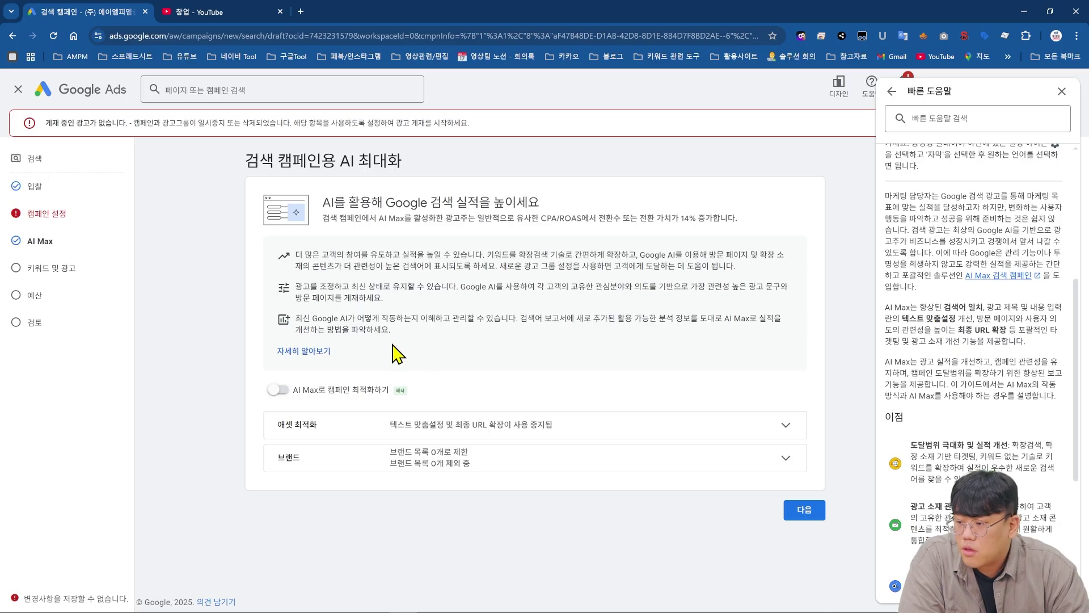
pyautogui.click(457, 423)
pyautogui.scroll(-2, 462, 401)
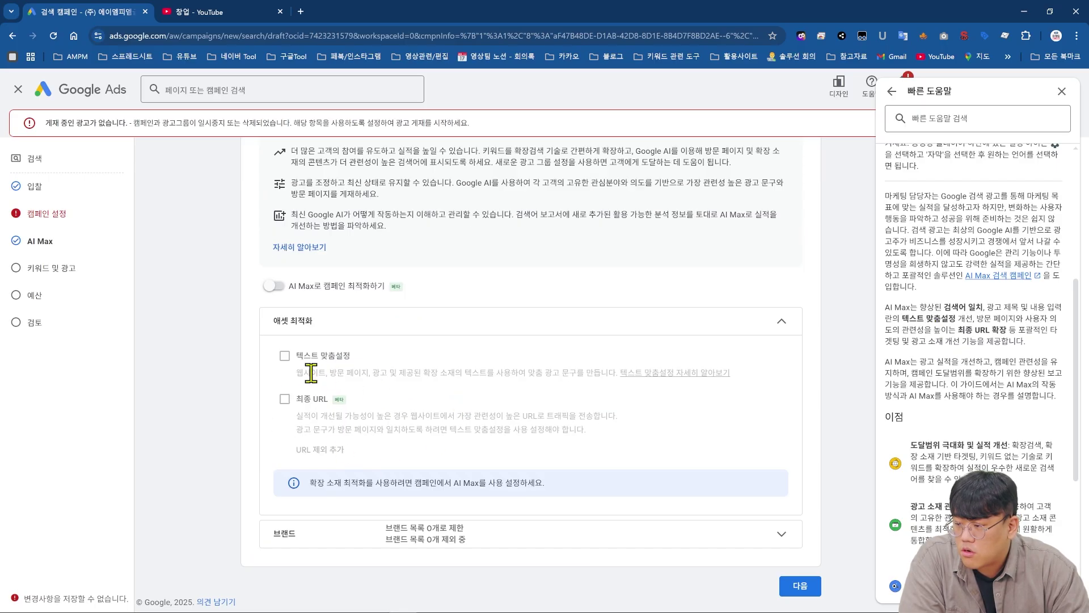
pyautogui.moveTo(300, 372); pyautogui.dragTo(616, 374)
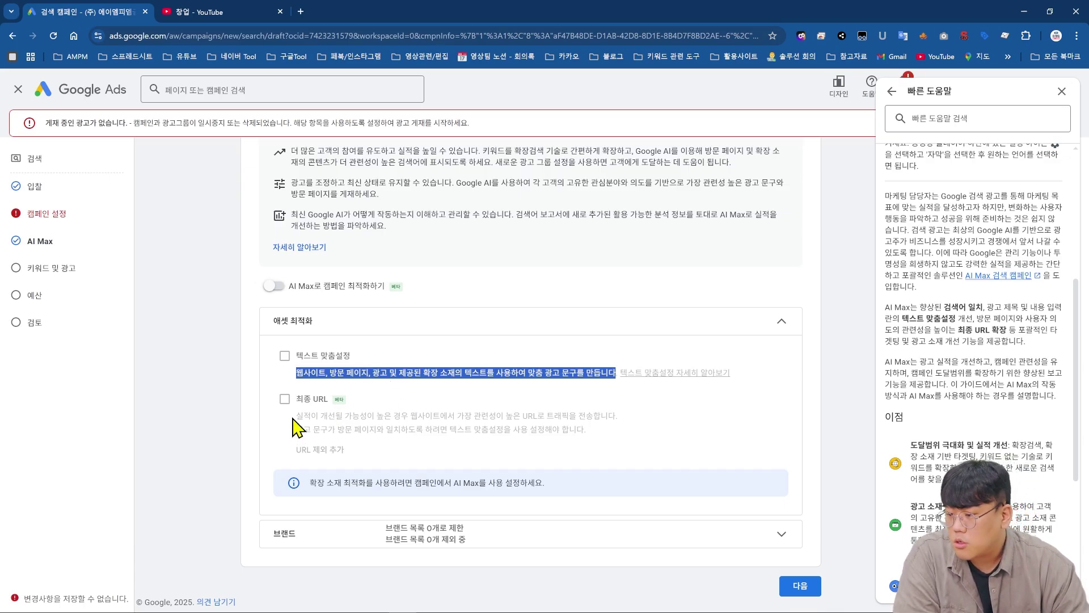
pyautogui.moveTo(293, 418); pyautogui.dragTo(694, 435)
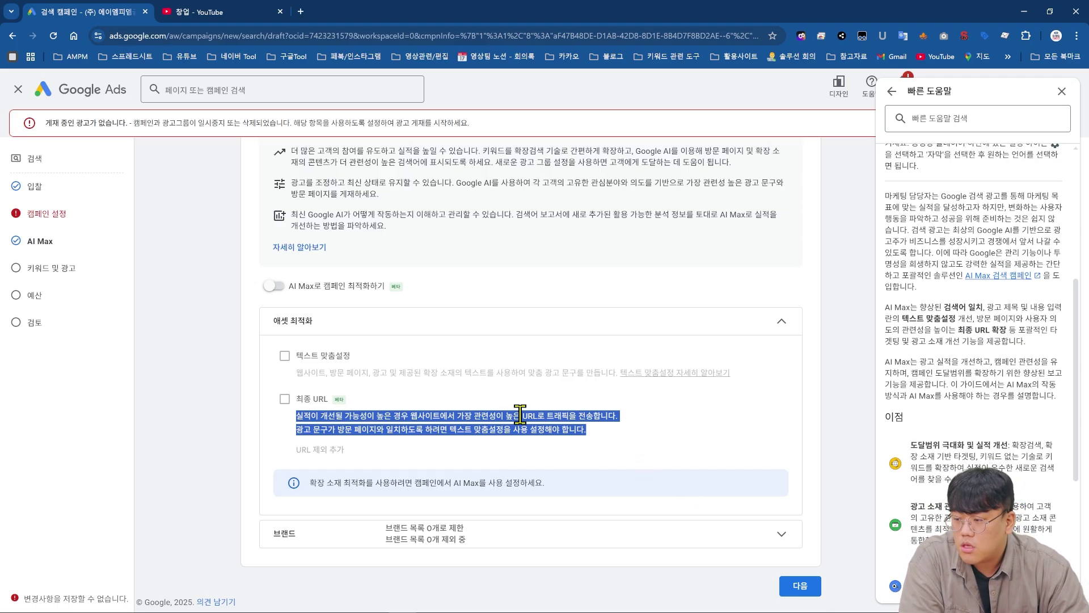
# - Review the Brands settings with AI Max left off, then continue to Keywords and ads
pyautogui.click(567, 533)
pyautogui.scroll(-2, 454, 519)
pyautogui.scroll(-3, 415, 522)
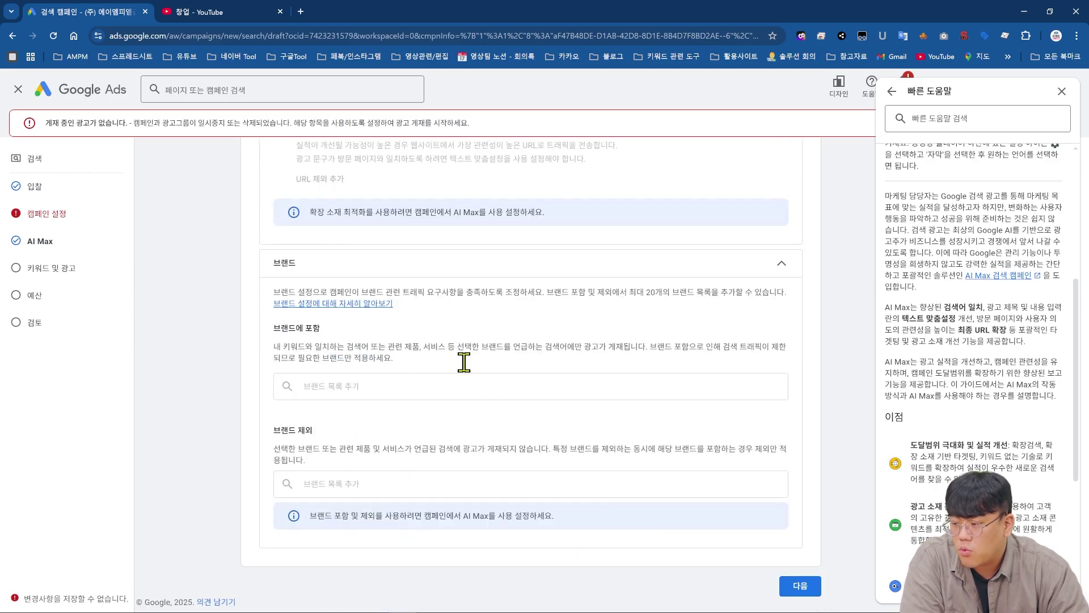
pyautogui.moveTo(386, 292); pyautogui.dragTo(682, 363)
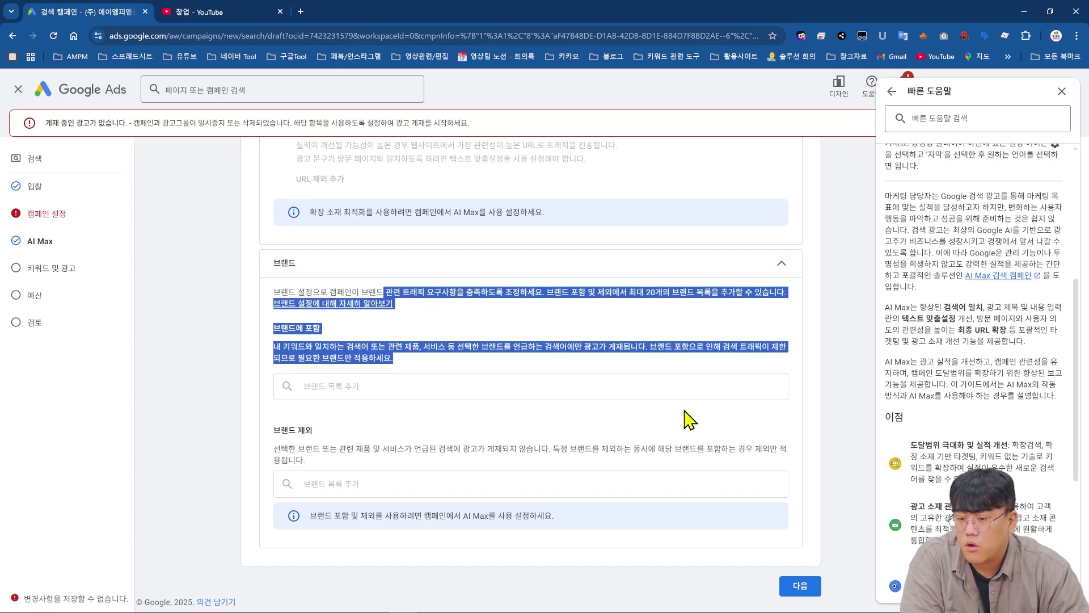
pyautogui.scroll(5, 687, 420)
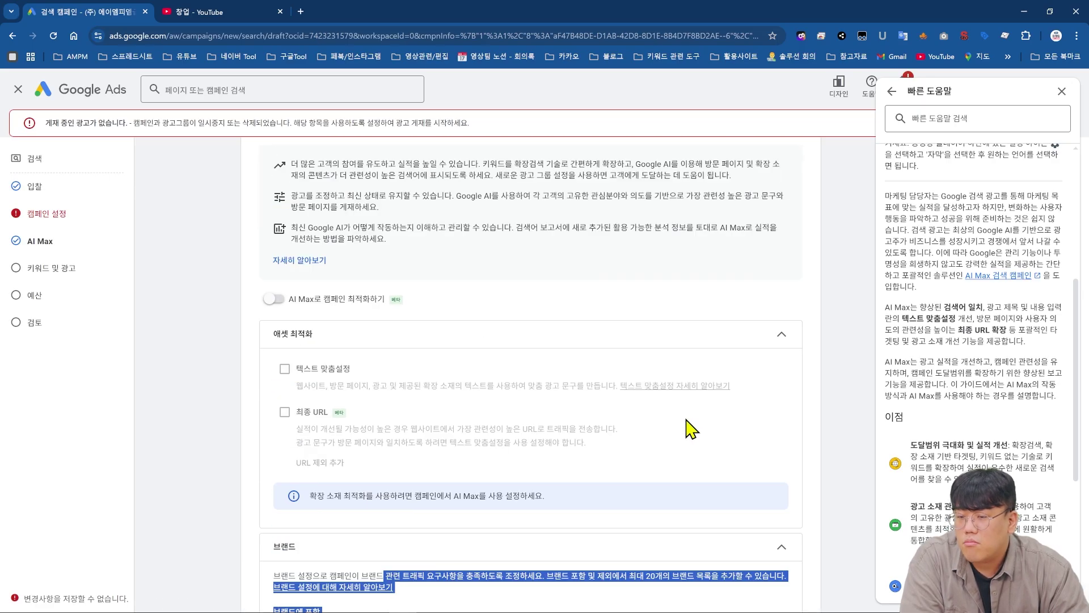
pyautogui.scroll(2, 686, 431)
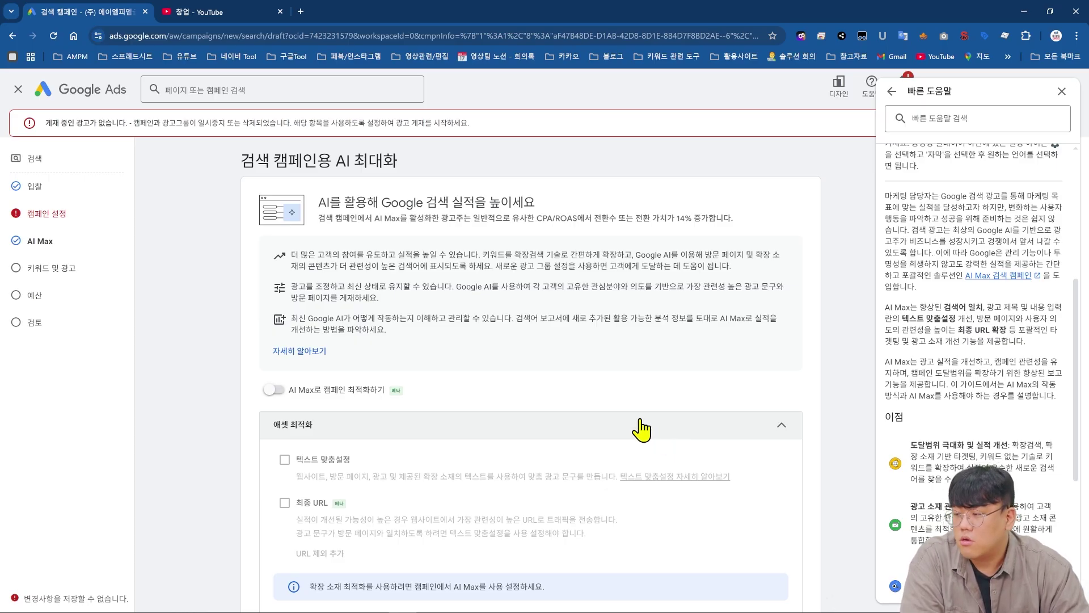
pyautogui.scroll(-10, 466, 407)
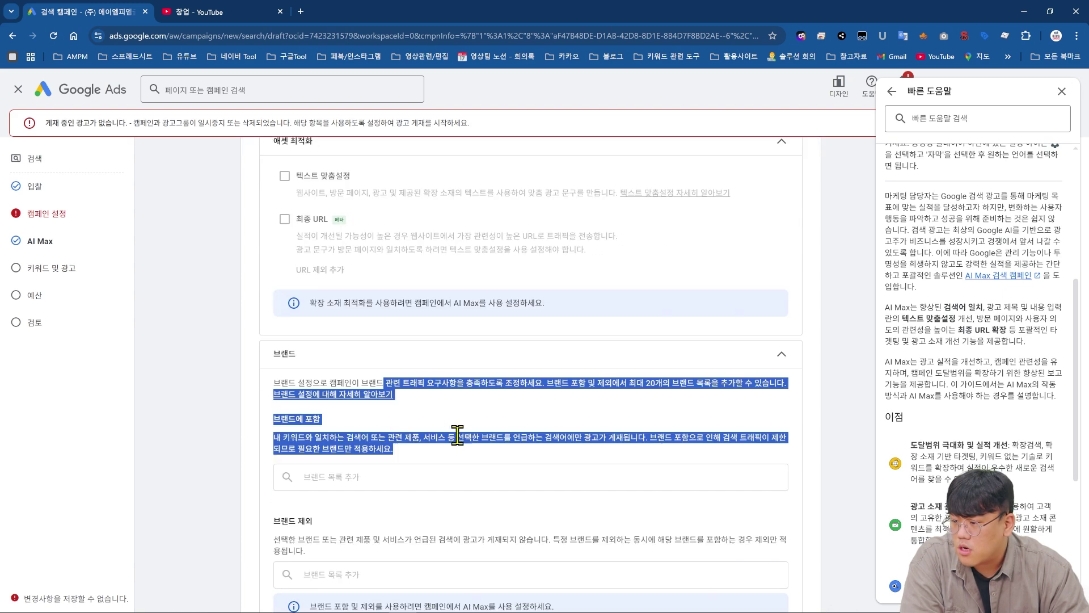
pyautogui.click(801, 585)
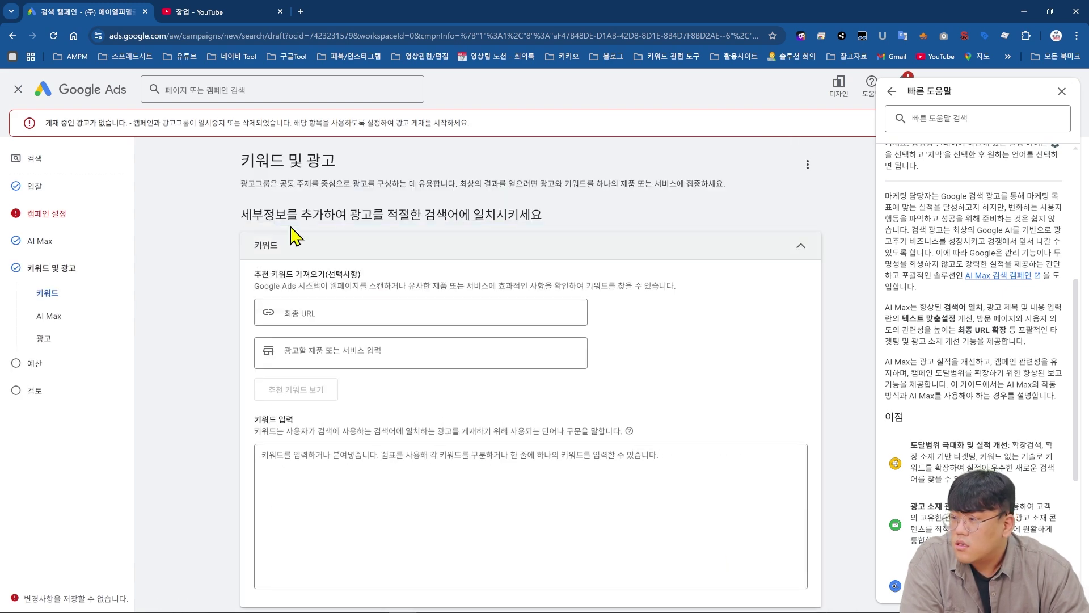
# - Enter 피자 as the product or service for keyword suggestions
pyautogui.moveTo(242, 214); pyautogui.dragTo(579, 235)
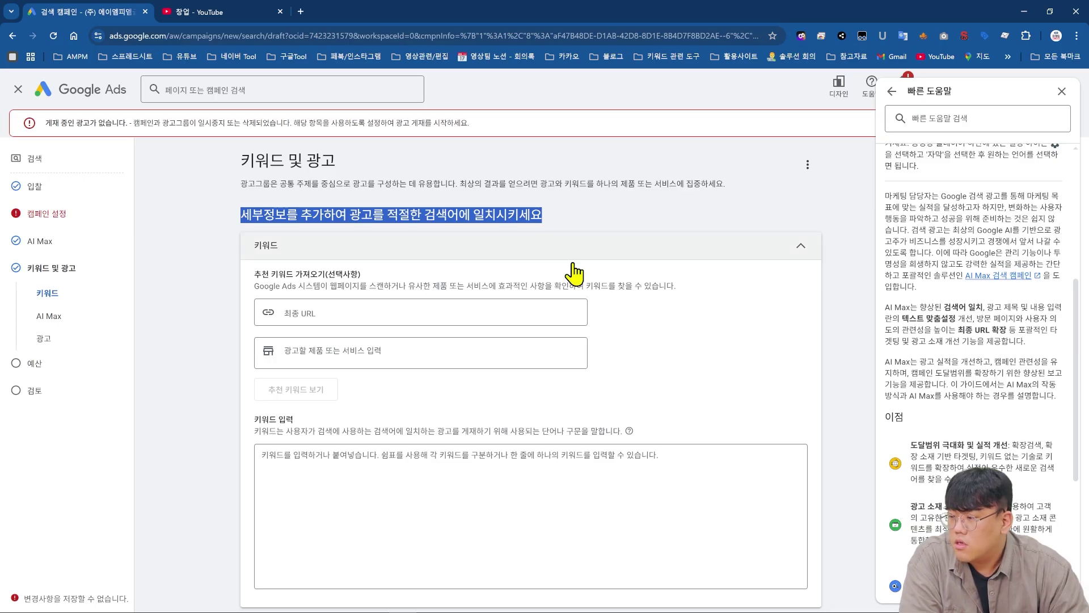
pyautogui.moveTo(660, 285); pyautogui.dragTo(426, 310)
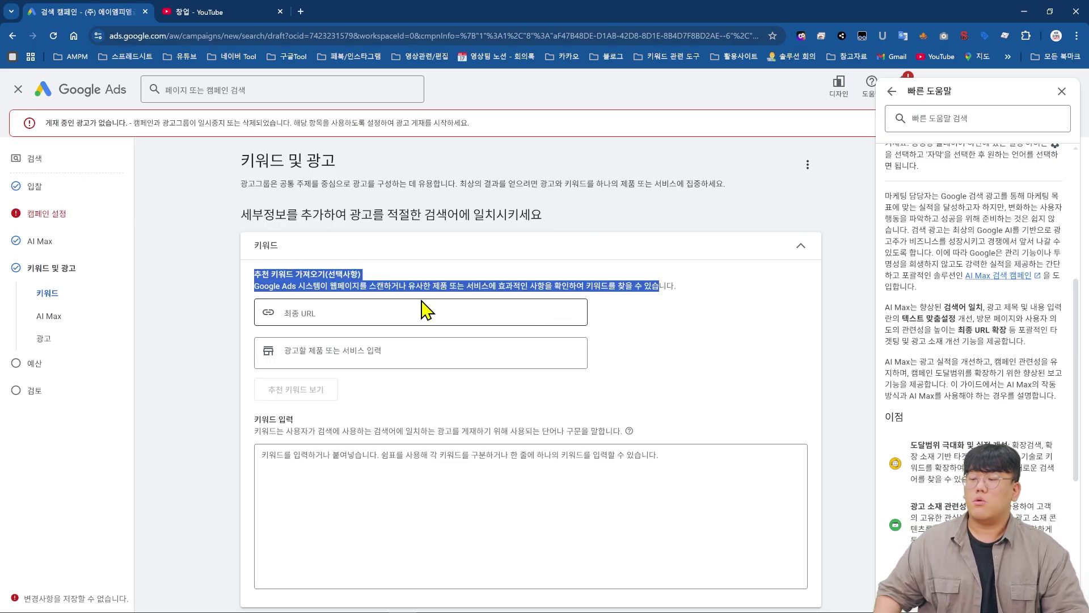
pyautogui.click(405, 316)
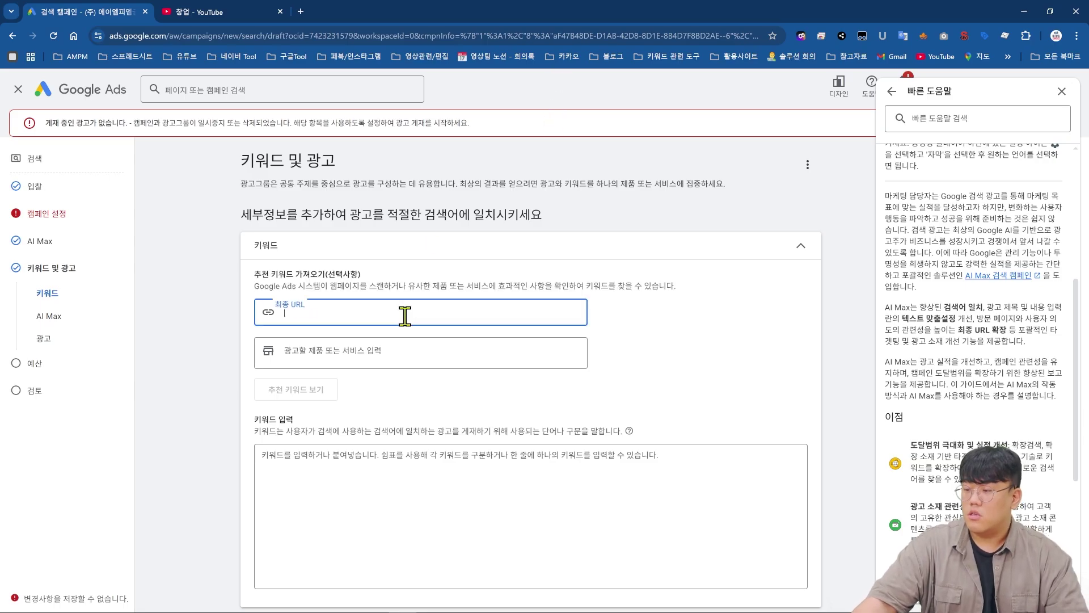
pyautogui.click(409, 347)
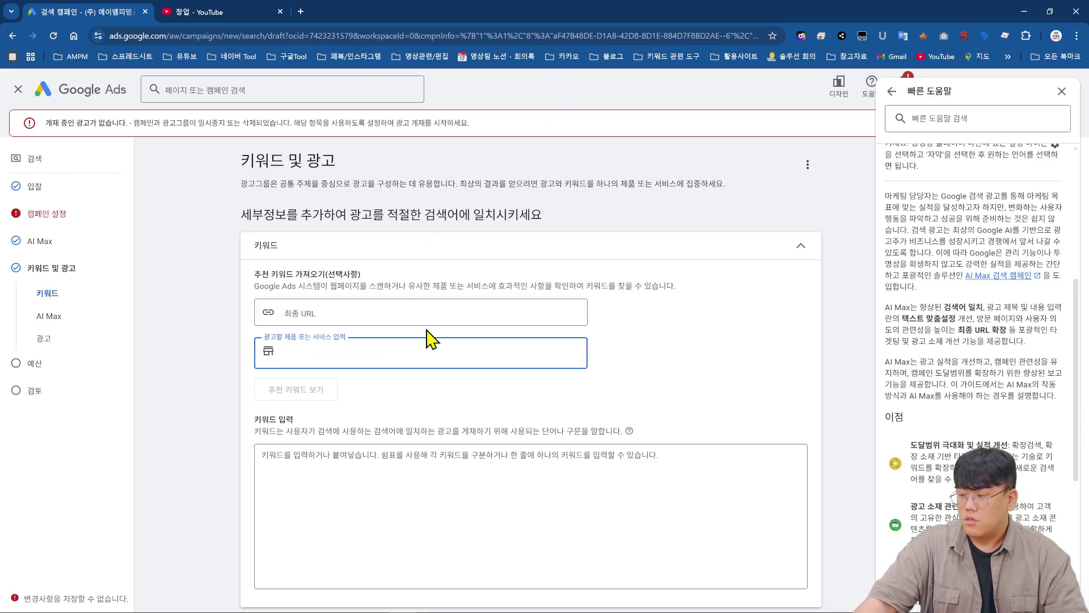
pyautogui.click(436, 312)
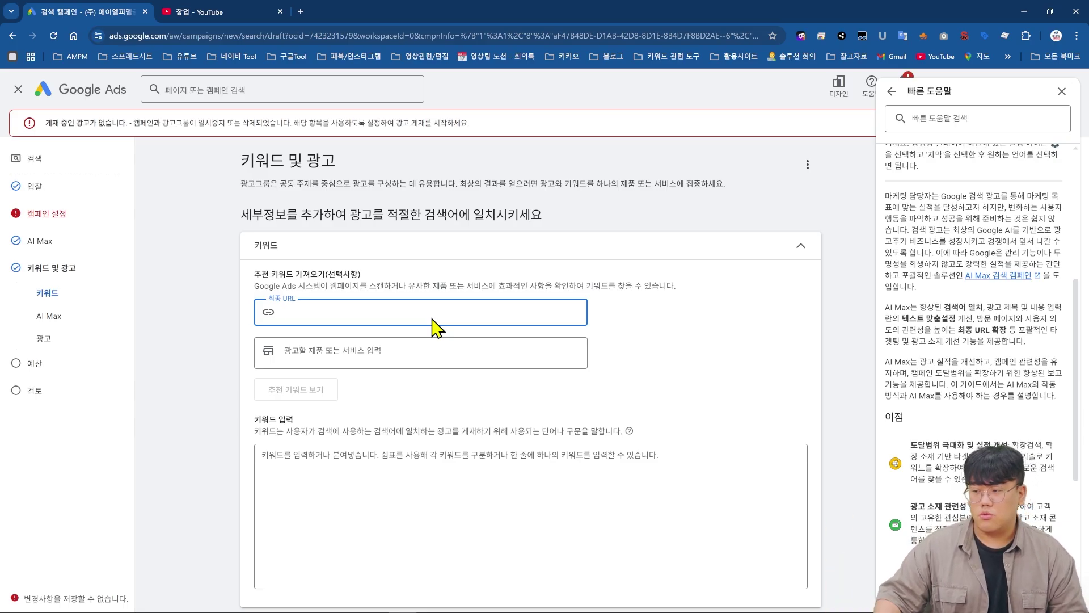
pyautogui.click(388, 349)
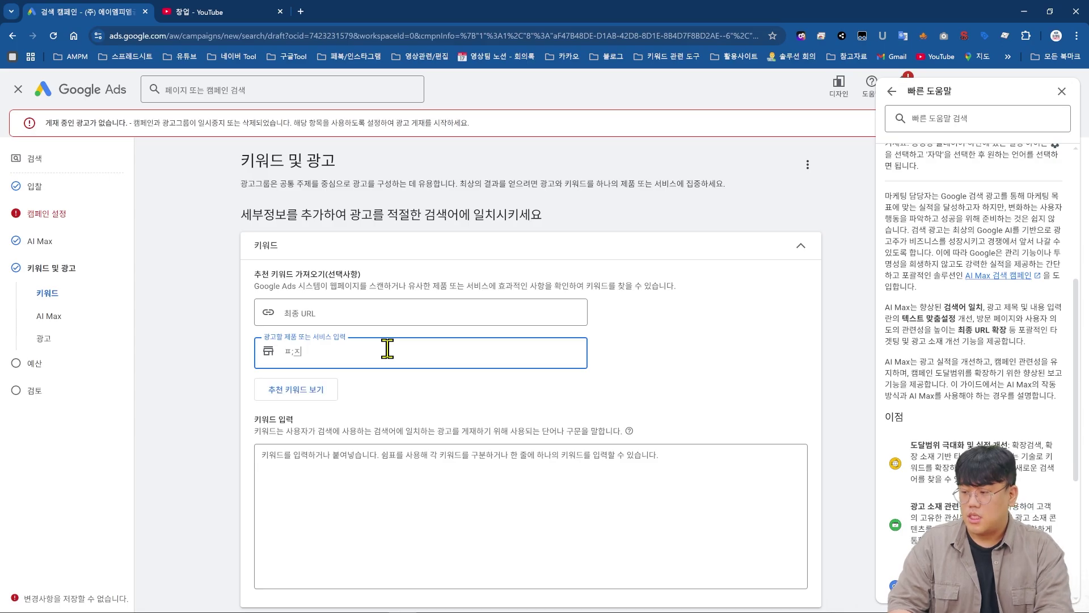
pyautogui.write('피자')
pyautogui.press('Return')
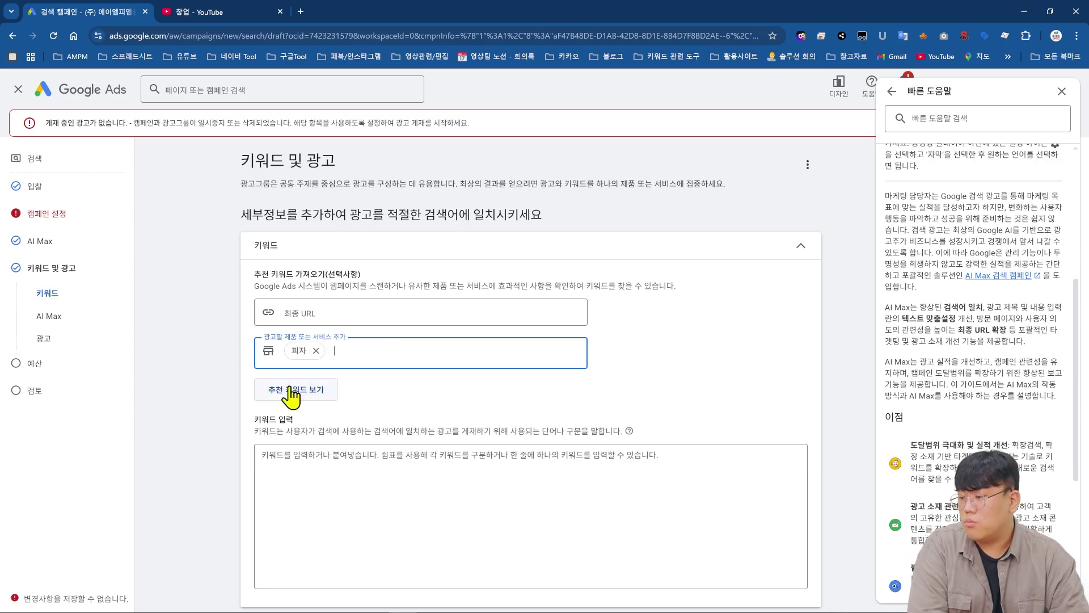
# - Load suggested pizza keywords like 냉동 피자 into the list and remove the 피자 chip
pyautogui.click(286, 391)
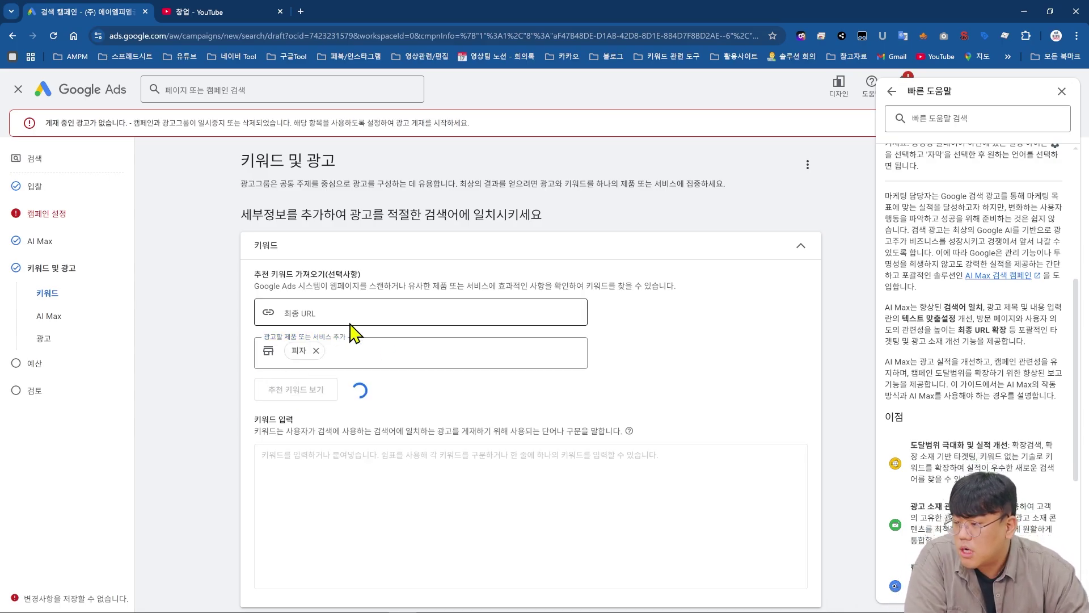
pyautogui.scroll(-10, 362, 481)
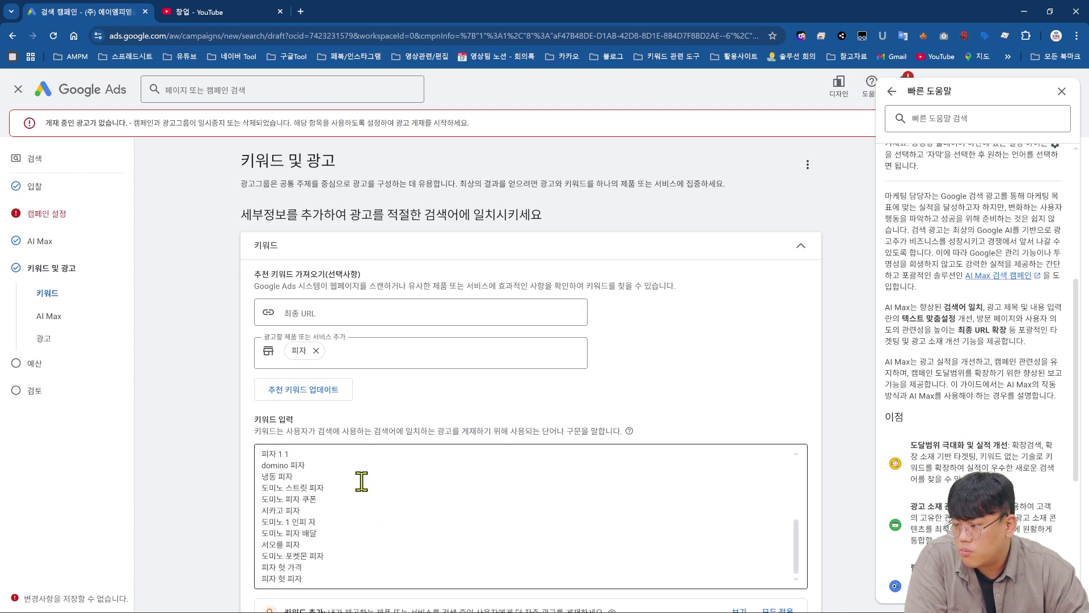
pyautogui.scroll(2, 363, 488)
pyautogui.scroll(2, 363, 488)
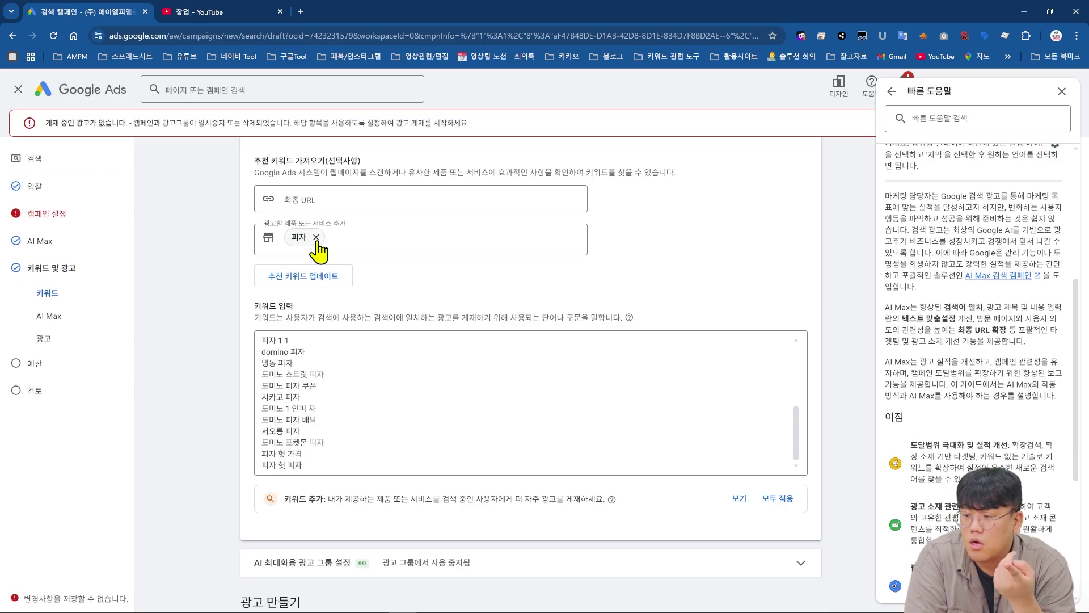
pyautogui.click(317, 238)
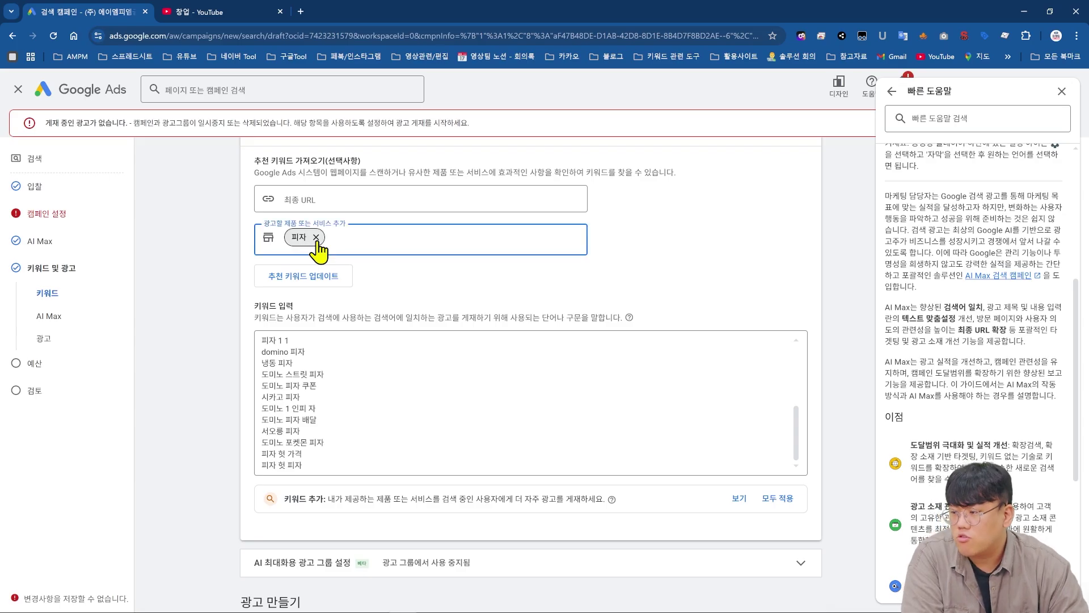
pyautogui.scroll(-2, 407, 501)
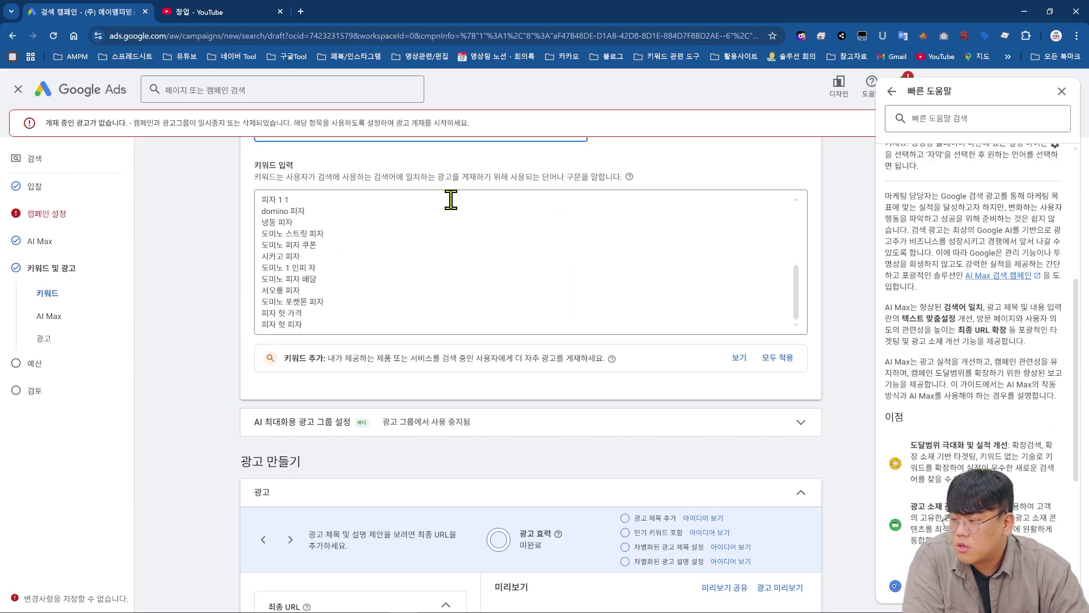
pyautogui.scroll(-2, 236, 397)
pyautogui.scroll(-5, 236, 360)
# - Set the ad's final URL to ampm.co.kr
pyautogui.scroll(3, 323, 353)
pyautogui.click(345, 353)
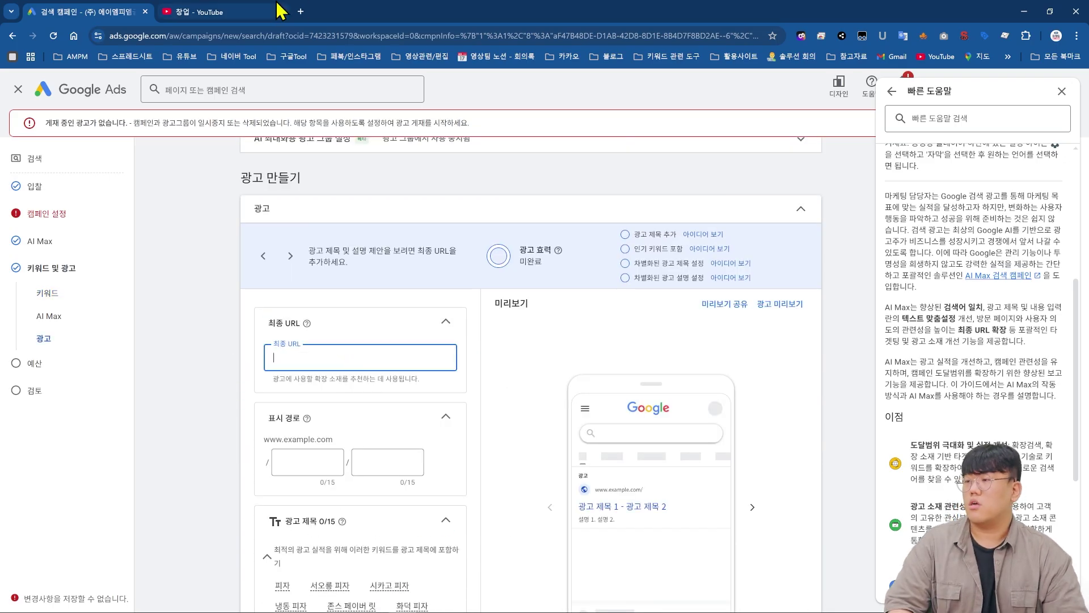
pyautogui.write('ㅁ')
pyautogui.press('BackSpace')
pyautogui.write('므ㅔ')
pyautogui.press('BackSpace')
pyautogui.press('BackSpace')
pyautogui.press('Hangul')
pyautogui.write('AMPM/C')
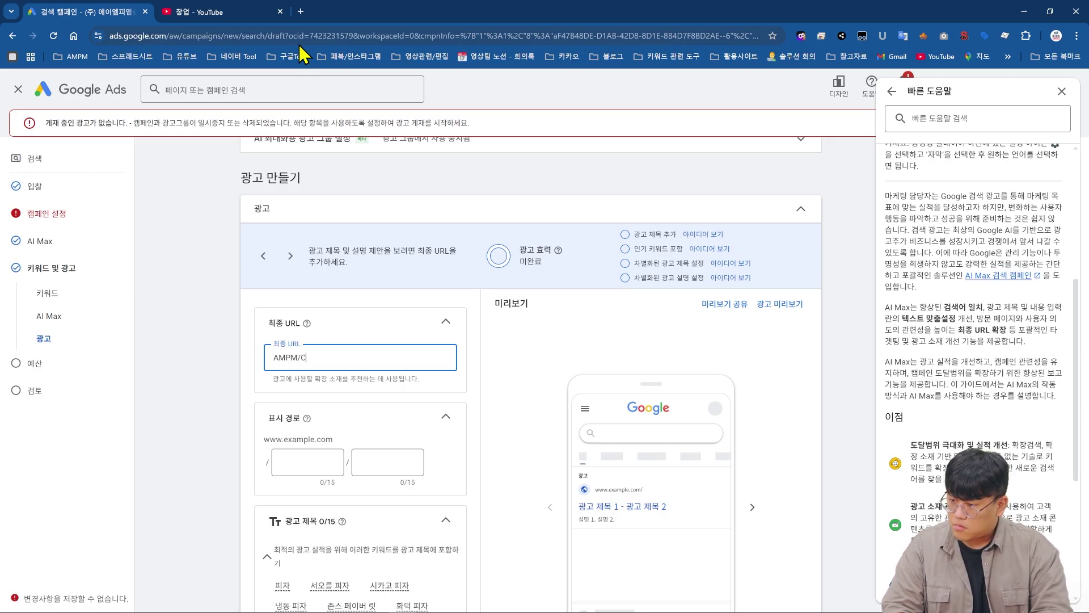
pyautogui.press('BackSpace')
pyautogui.press('BackSpace')
pyautogui.press('BackSpace')
pyautogui.press('BackSpace')
pyautogui.press('BackSpace')
pyautogui.press('BackSpace')
pyautogui.write('ampm')
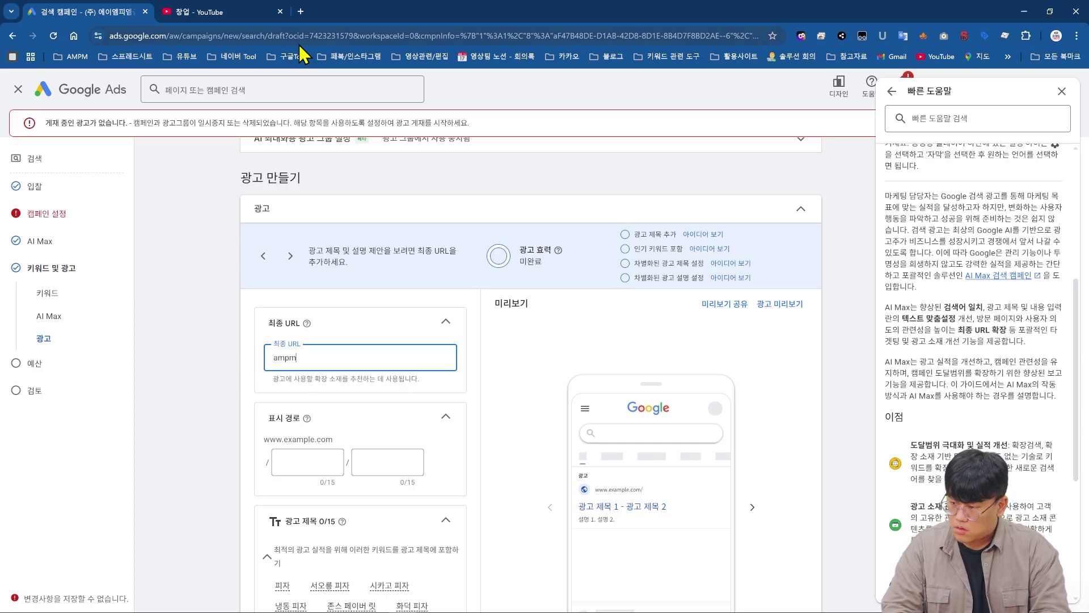
pyautogui.write('.co.kr')
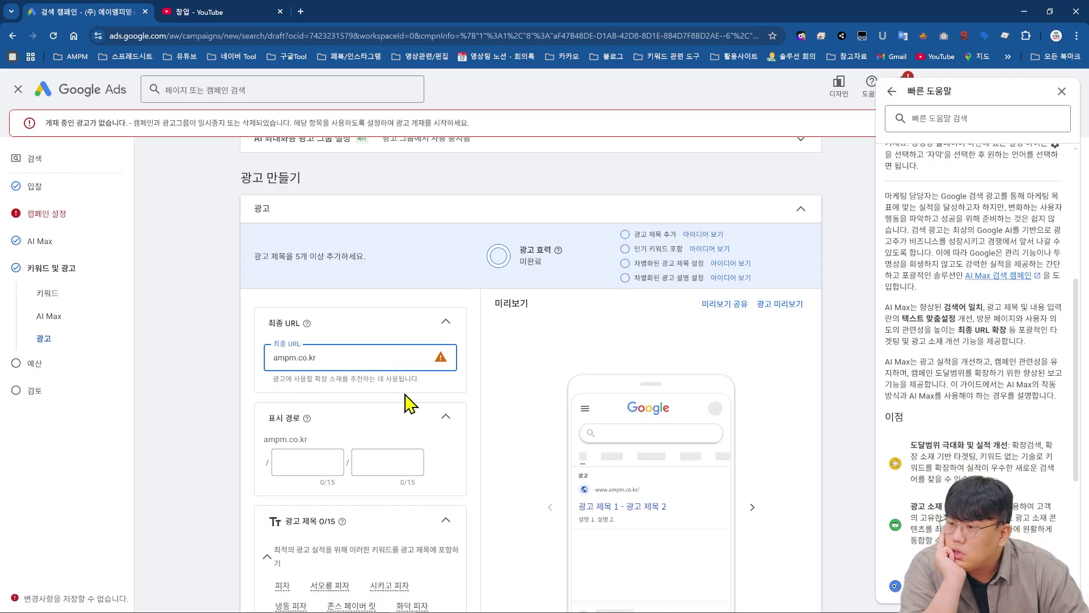
# - Fill the two display path fields with 안녕하세요 and 마케팅학교
pyautogui.scroll(-2, 410, 404)
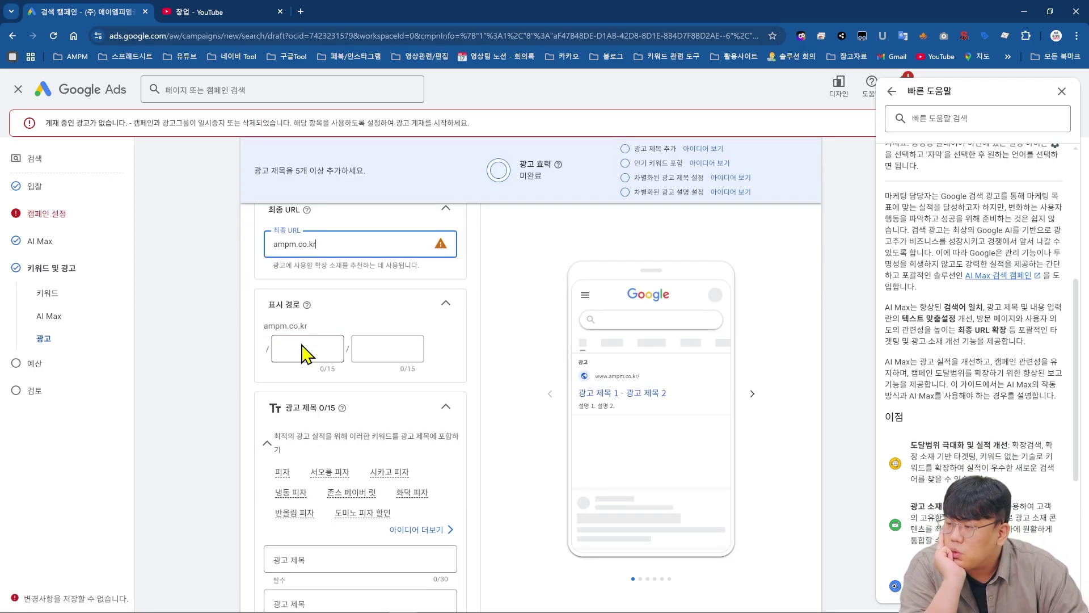
pyautogui.moveTo(307, 306)
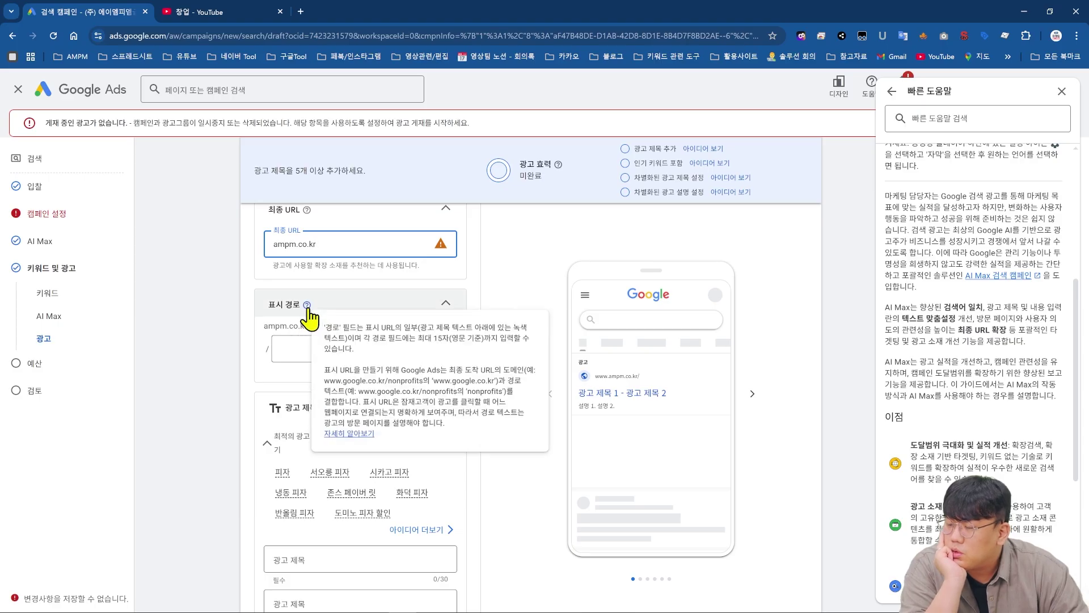
pyautogui.click(296, 350)
pyautogui.write('dks')
pyautogui.press('BackSpace')
pyautogui.press('BackSpace')
pyautogui.press('BackSpace')
pyautogui.write('안')
pyautogui.press('BackSpace')
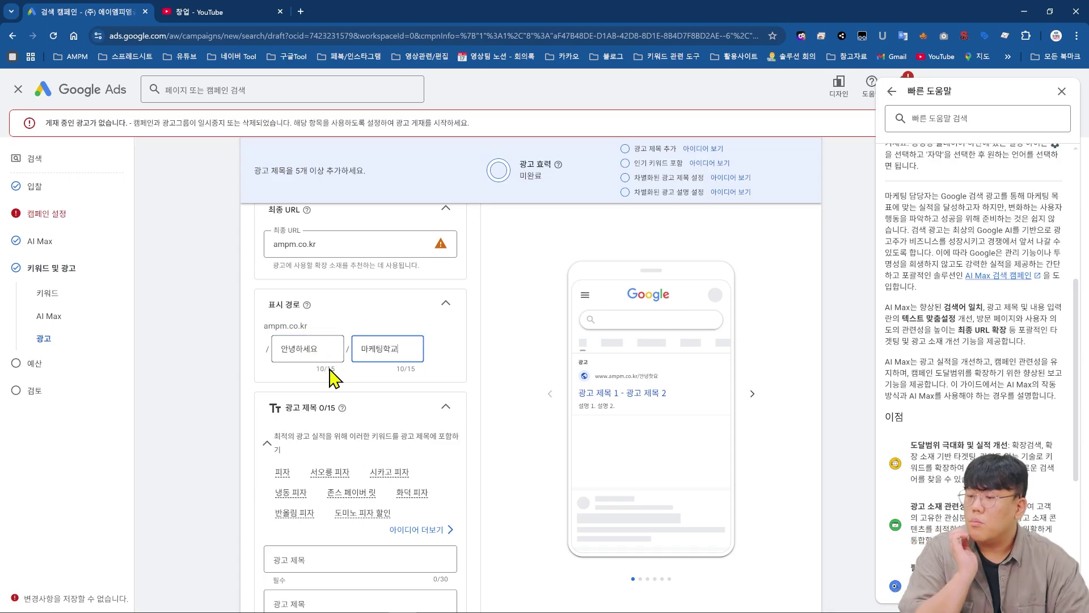
pyautogui.click(650, 379)
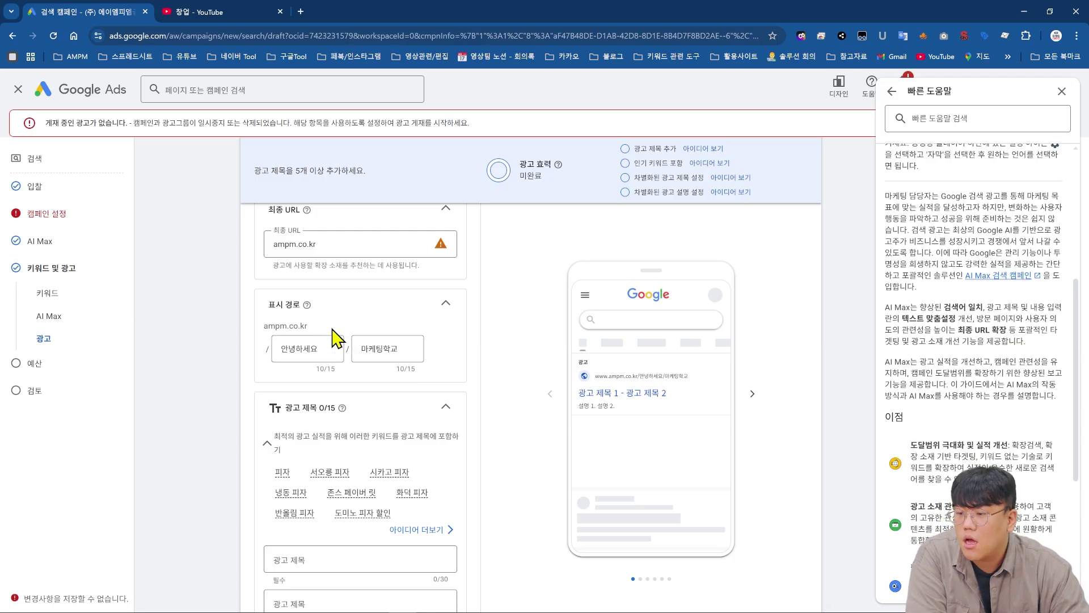
# - Add an extra headline field to the ad
pyautogui.scroll(-1, 339, 349)
pyautogui.scroll(-2, 338, 377)
pyautogui.click(321, 389)
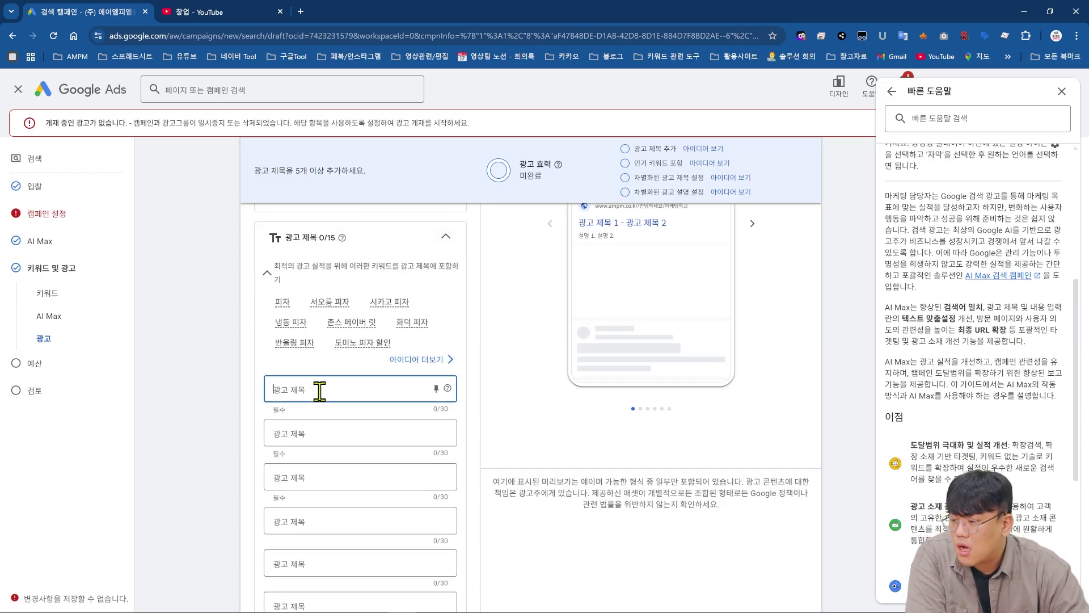
pyautogui.scroll(-3, 321, 389)
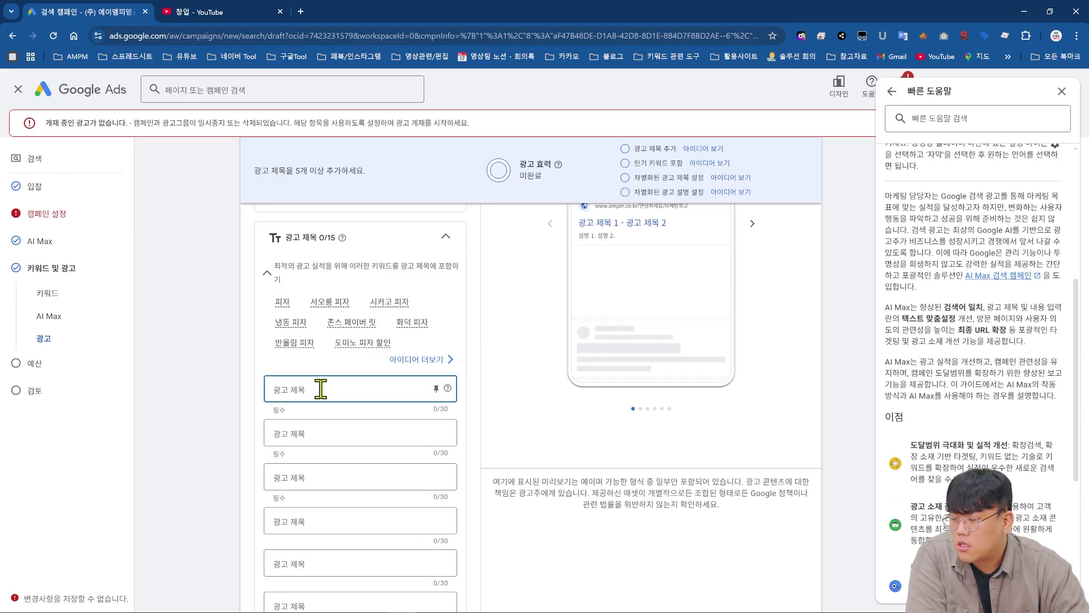
pyautogui.click(288, 513)
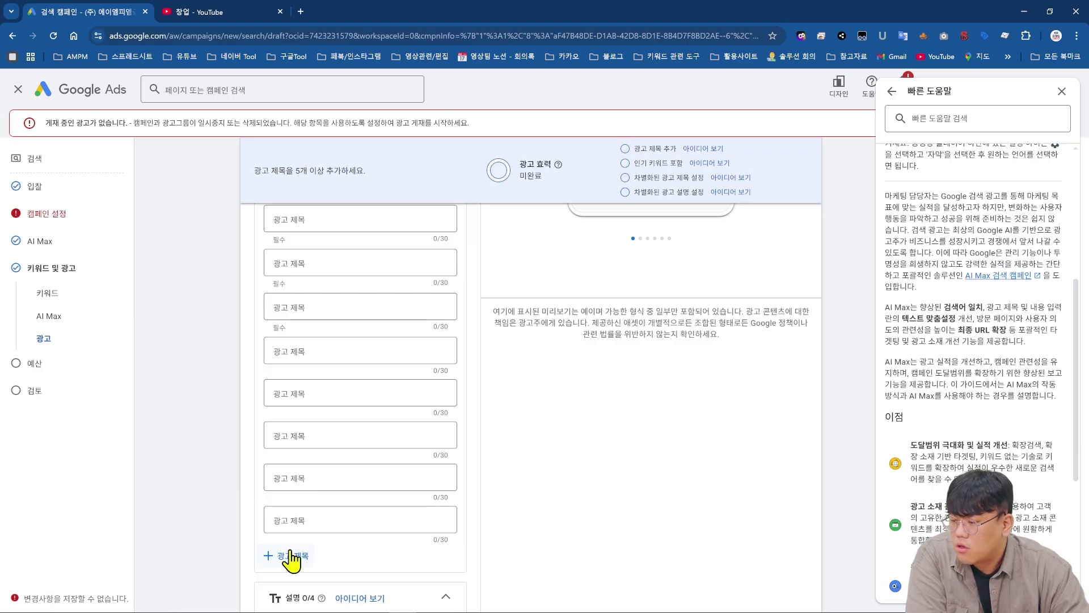
pyautogui.scroll(1, 289, 547)
pyautogui.scroll(2, 397, 363)
pyautogui.click(370, 389)
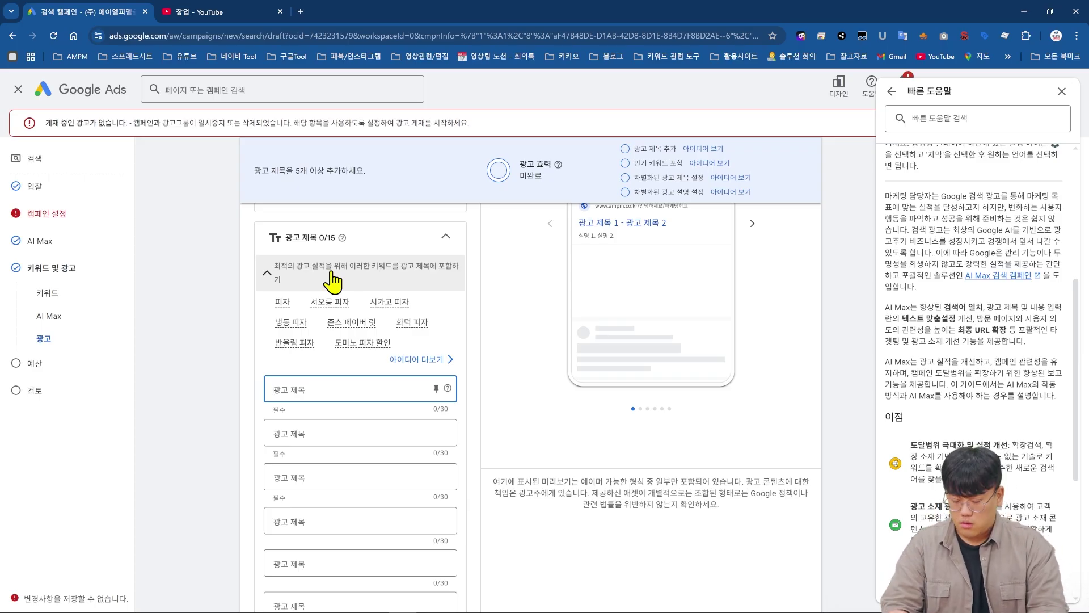
# - Enter headlines ampm 피자, 맛있는 화덕피자의 정수 and 피자는 역시 ampm 피자
pyautogui.write('애ㄴ')
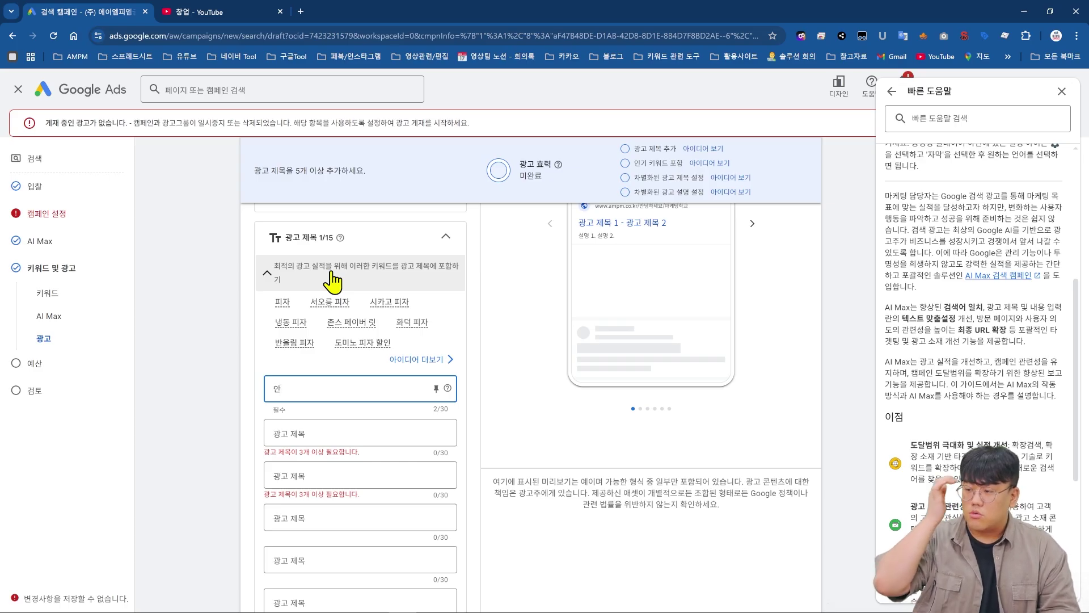
pyautogui.press('BackSpace')
pyautogui.press('BackSpace')
pyautogui.press('BackSpace')
pyautogui.write('ampm 피자')
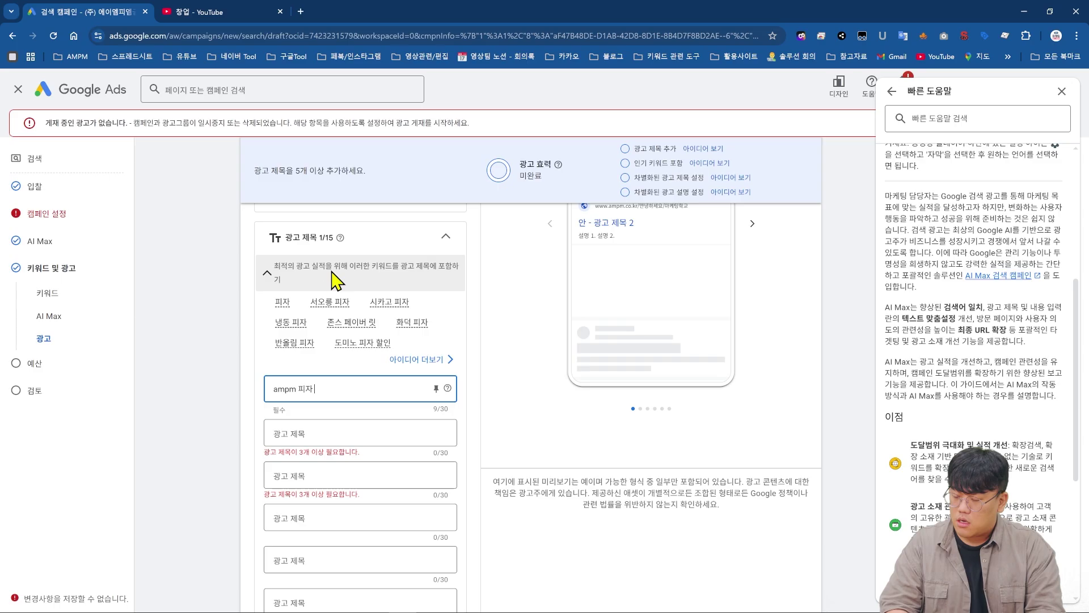
pyautogui.press('Tab')
pyautogui.write('맛있는 화덕피자의')
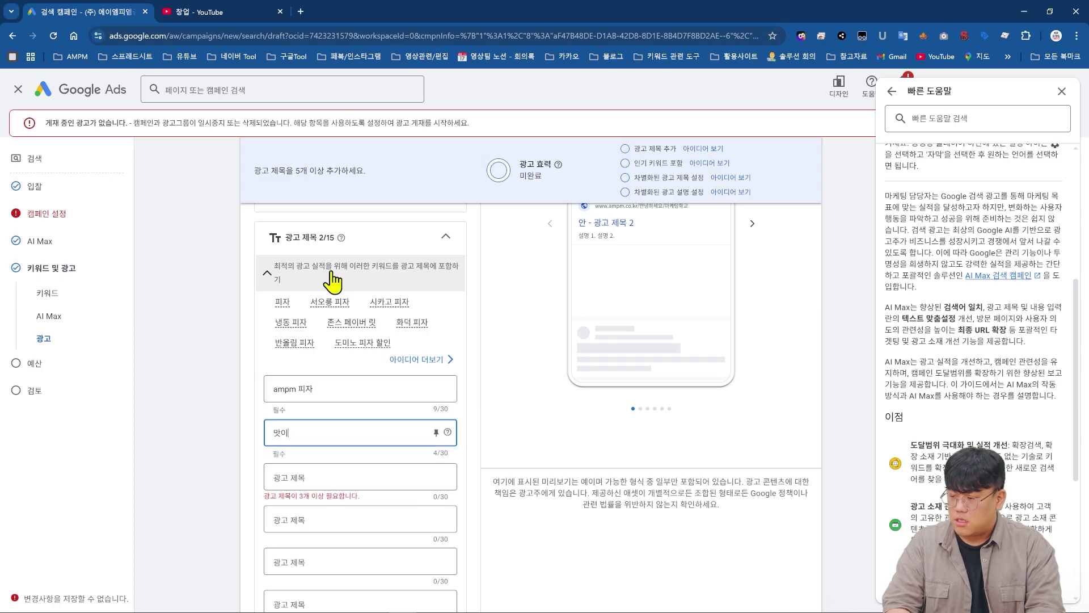
pyautogui.write(' 정수')
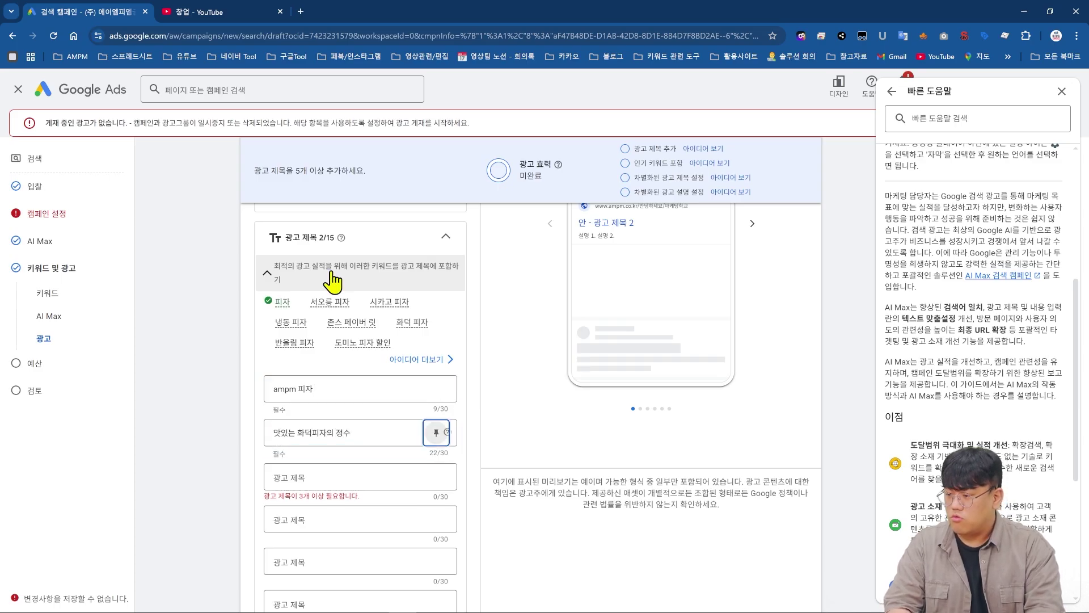
pyautogui.press('Tab')
pyautogui.write('피자는 역시 ampm 피자')
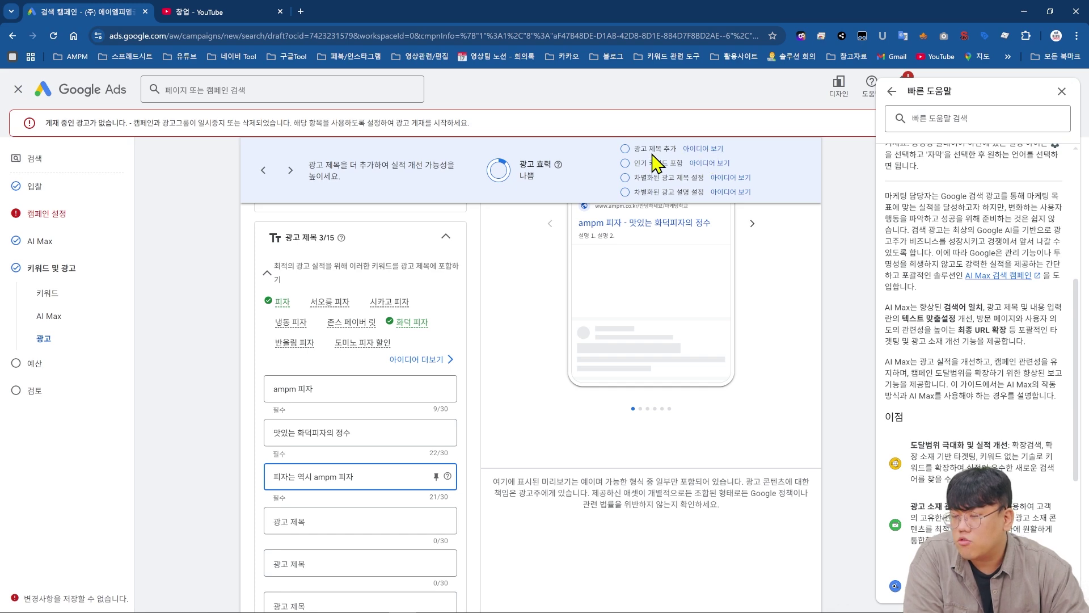
# - Paste five prepared headlines, including 파인애플 피자까지 한번에 and 입안에서 치즈가 사르르, into the empty Headline fields
pyautogui.scroll(-2, 244, 448)
pyautogui.click(358, 413)
pyautogui.scroll(1, 397, 408)
pyautogui.scroll(-10, 385, 432)
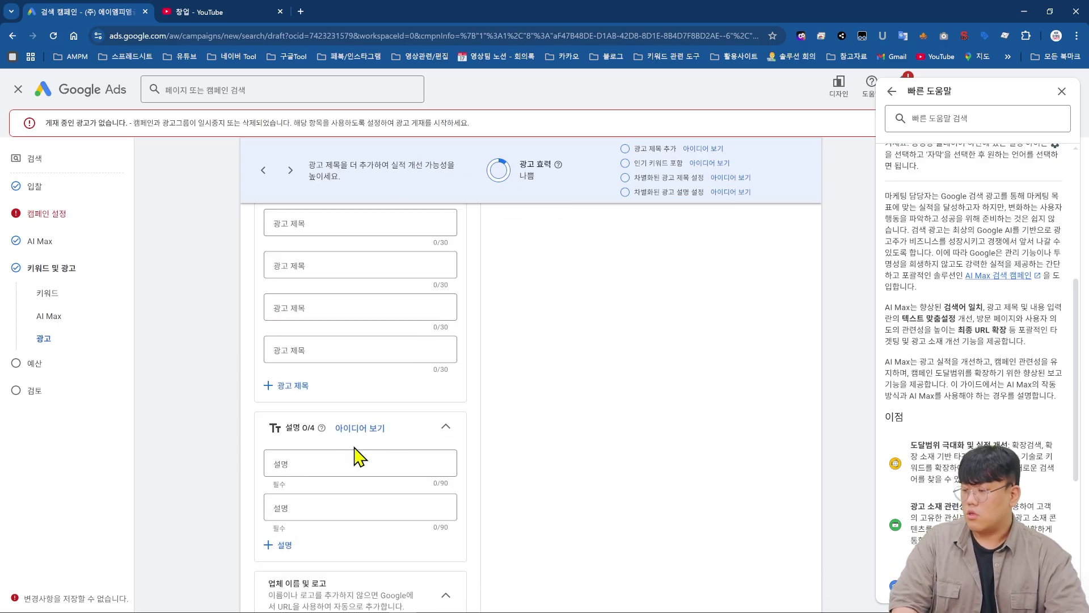
pyautogui.write('나폴리 장인의 맛 그대로 도우가 살아숨쉬는 파인애플 피자까지 한번에 입안에서 치즈가 사르르 냉동피자 저리가라 맛있는피자')
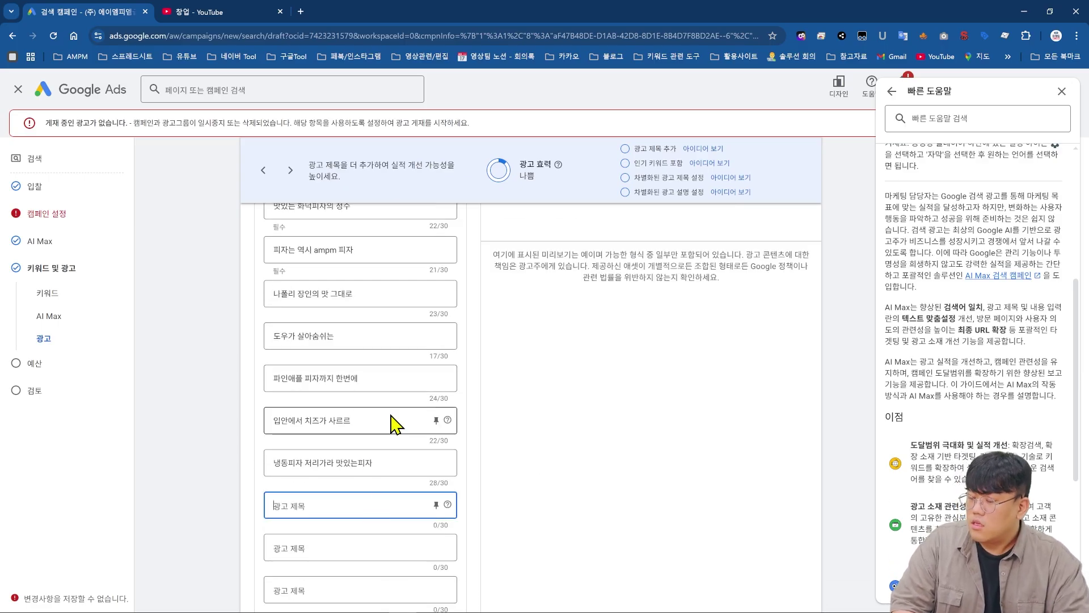
pyautogui.scroll(-3, 355, 426)
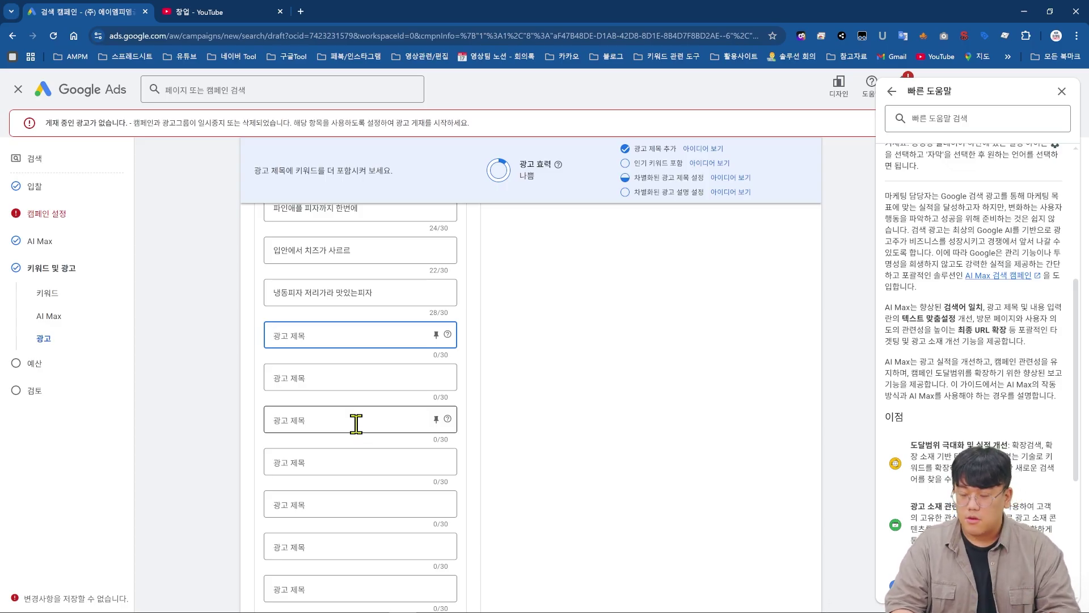
# - Type one more headline saying the pizza was praised by a named person
pyautogui.write('[ / ? !')
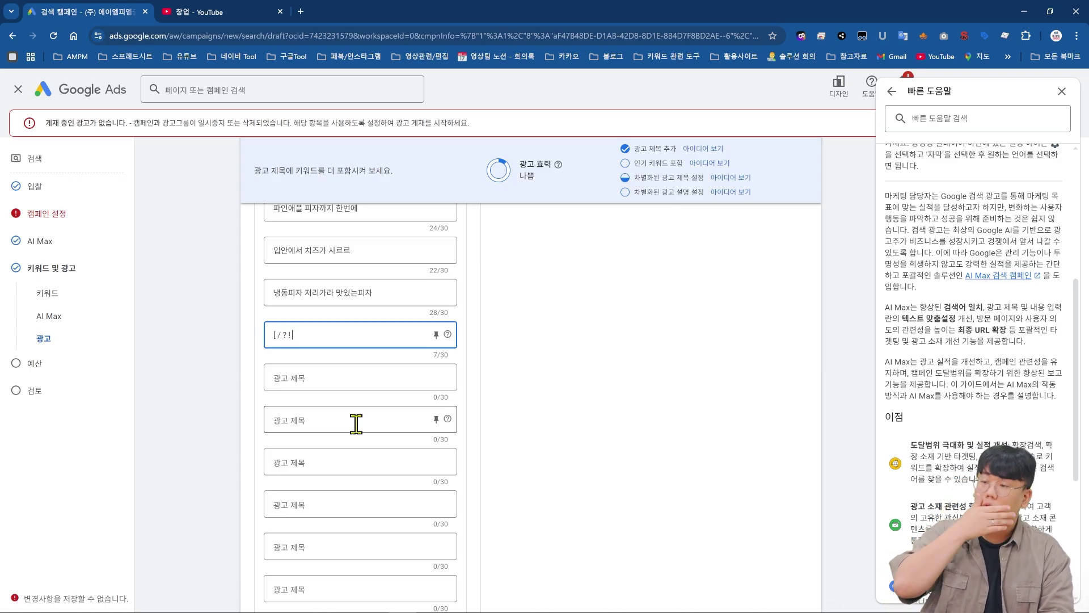
pyautogui.press('BackSpace')
pyautogui.press('BackSpace')
pyautogui.press('BackSpace')
pyautogui.press('BackSpace')
pyautogui.press('BackSpace')
pyautogui.press('BackSpace')
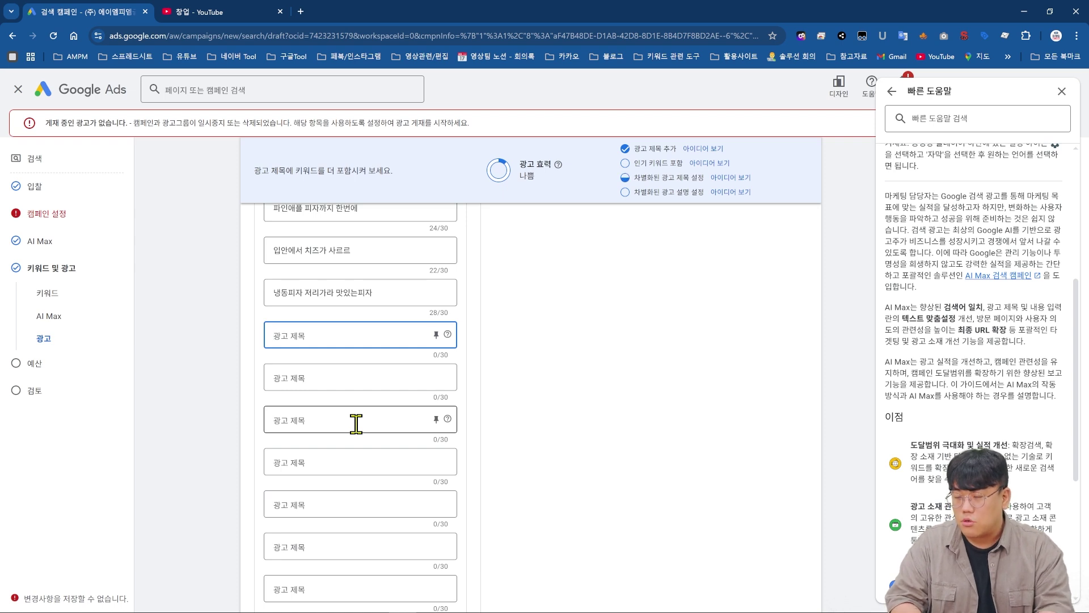
pyautogui.write('ㅣ')
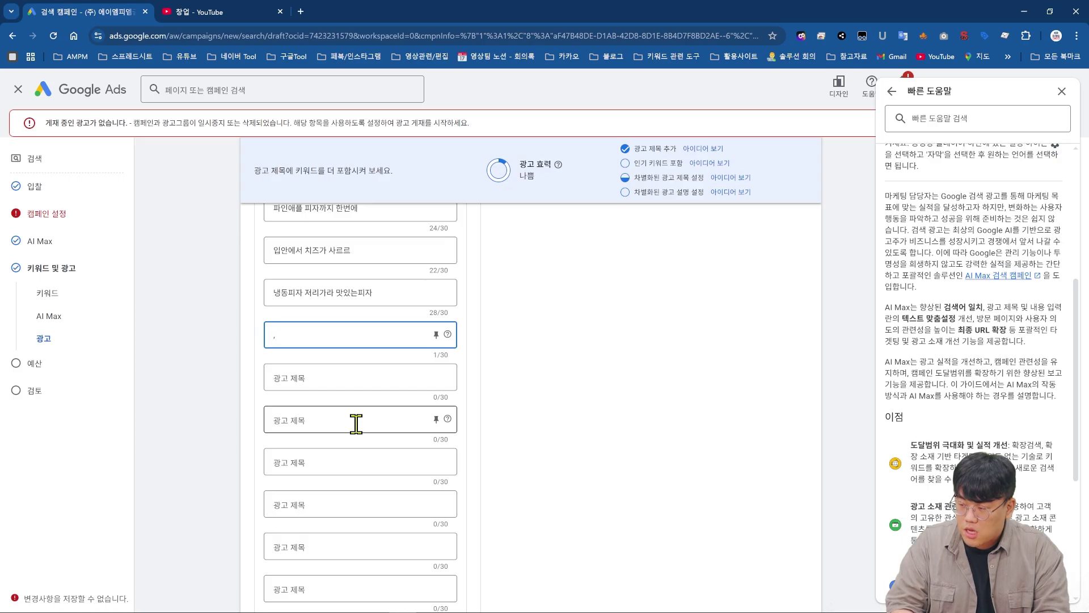
pyautogui.press('BackSpace')
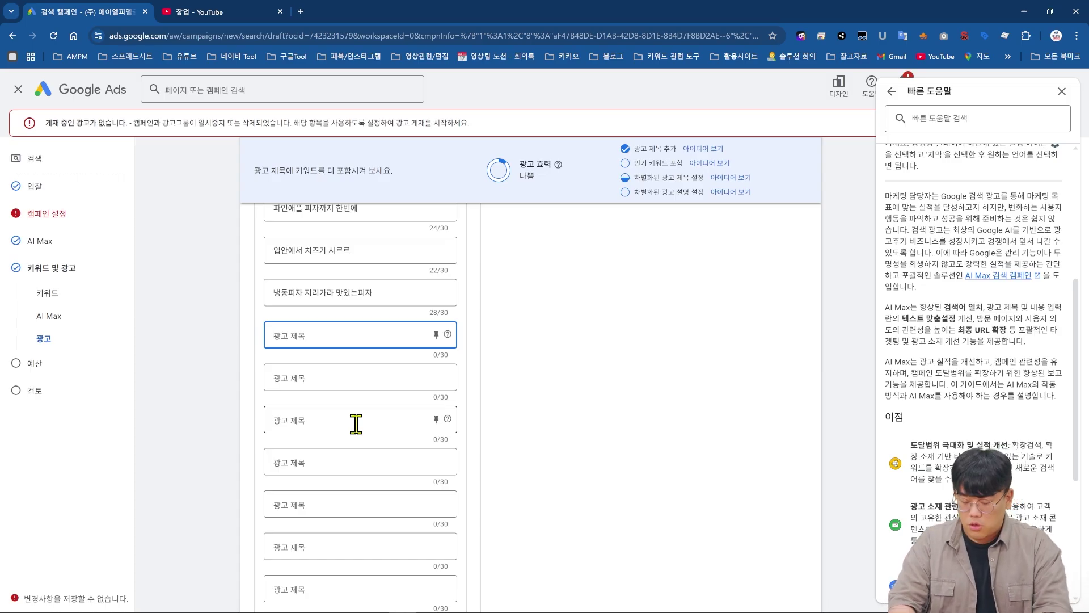
pyautogui.write('ㄱ')
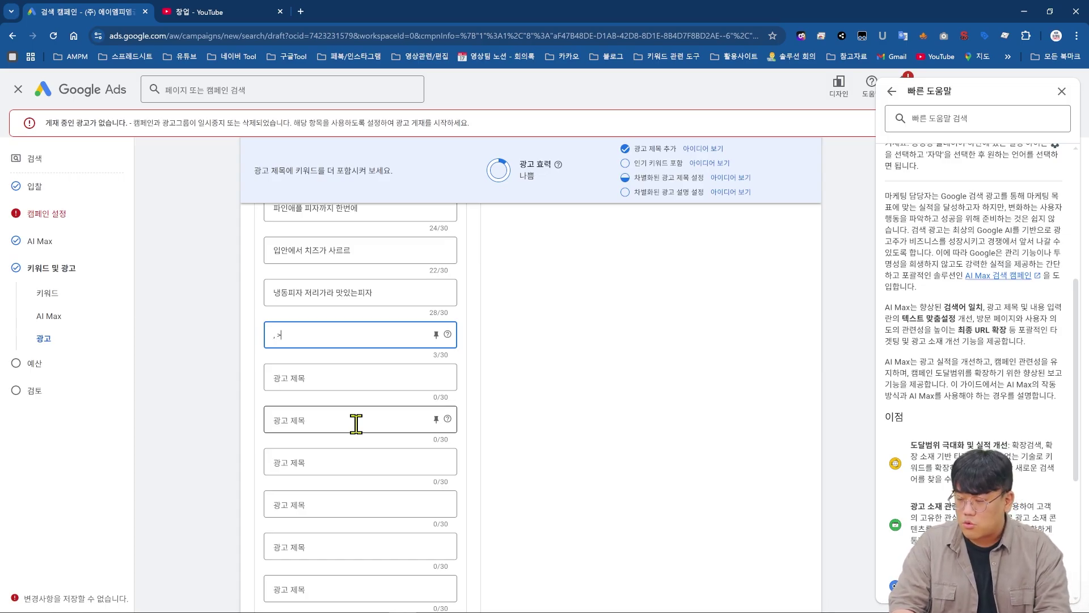
pyautogui.press('BackSpace')
pyautogui.press('BackSpace')
pyautogui.press('BackSpace')
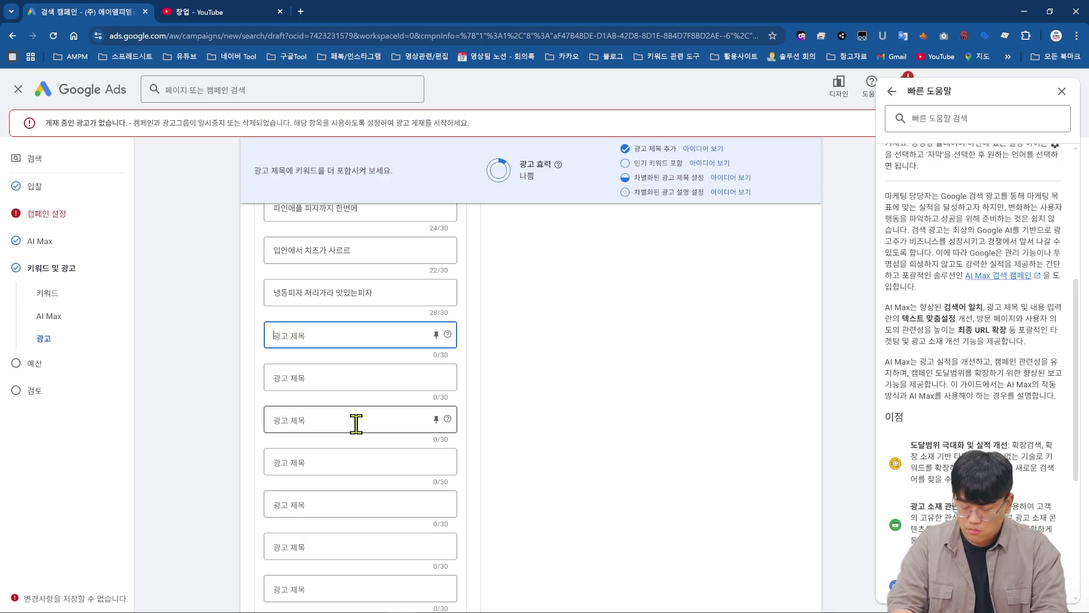
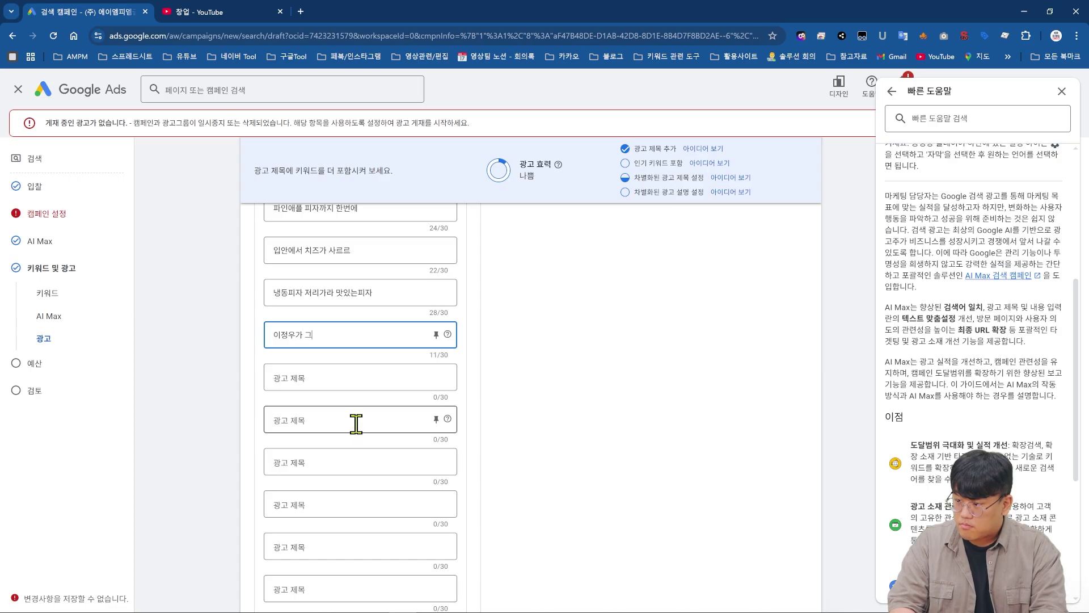
pyautogui.press('Tab')
pyautogui.press('Tab')
pyautogui.press('Tab')
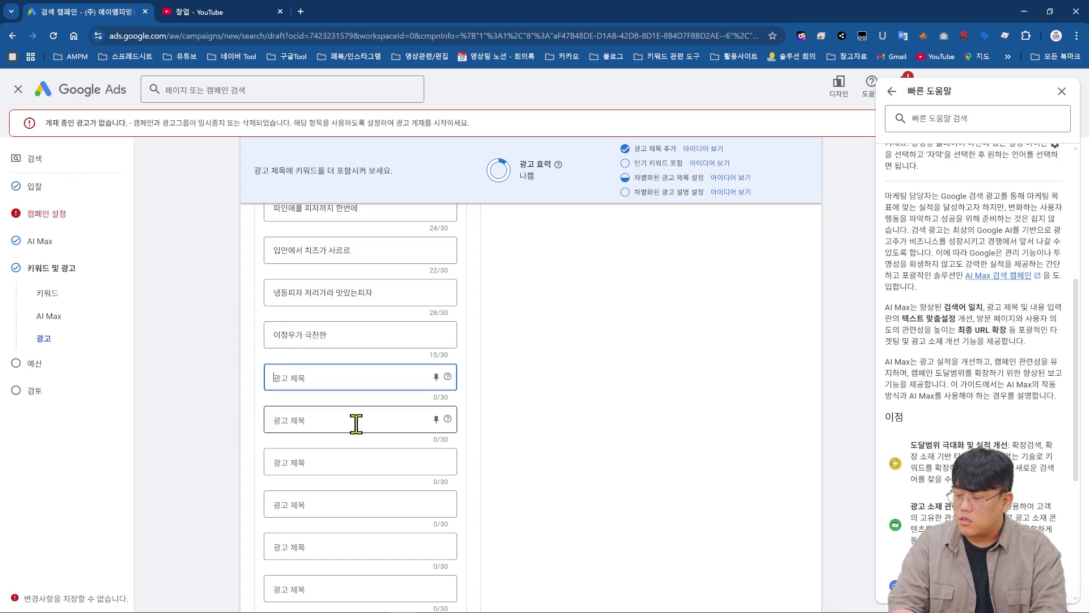
# - Finish the fifteenth headline, 지구최고피자입니다, and highlight the distinct-headlines recommendation
pyautogui.scroll(1, 360, 437)
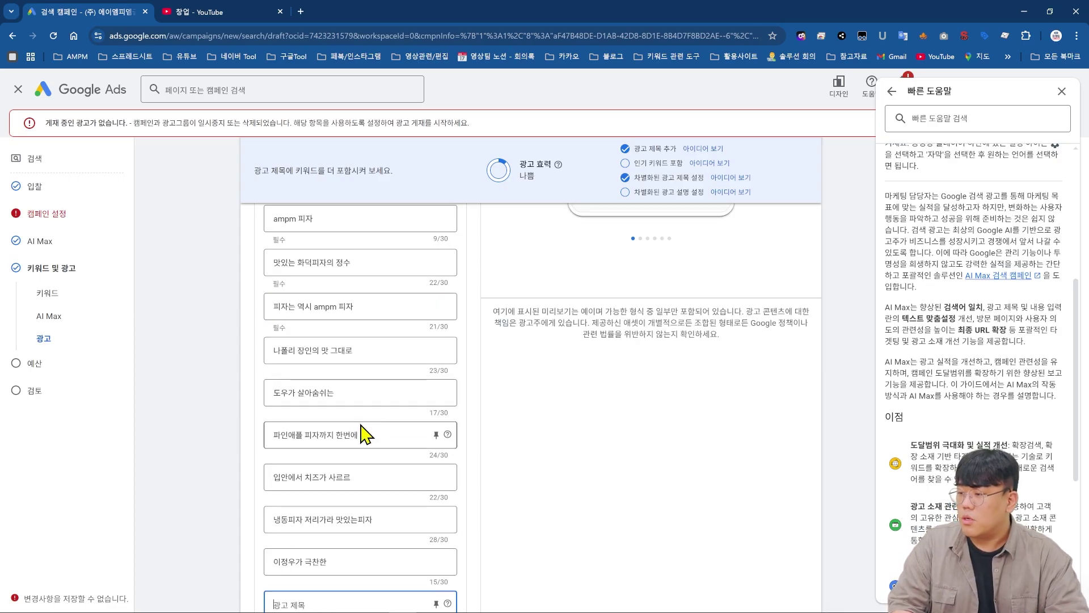
pyautogui.write('ㅇ')
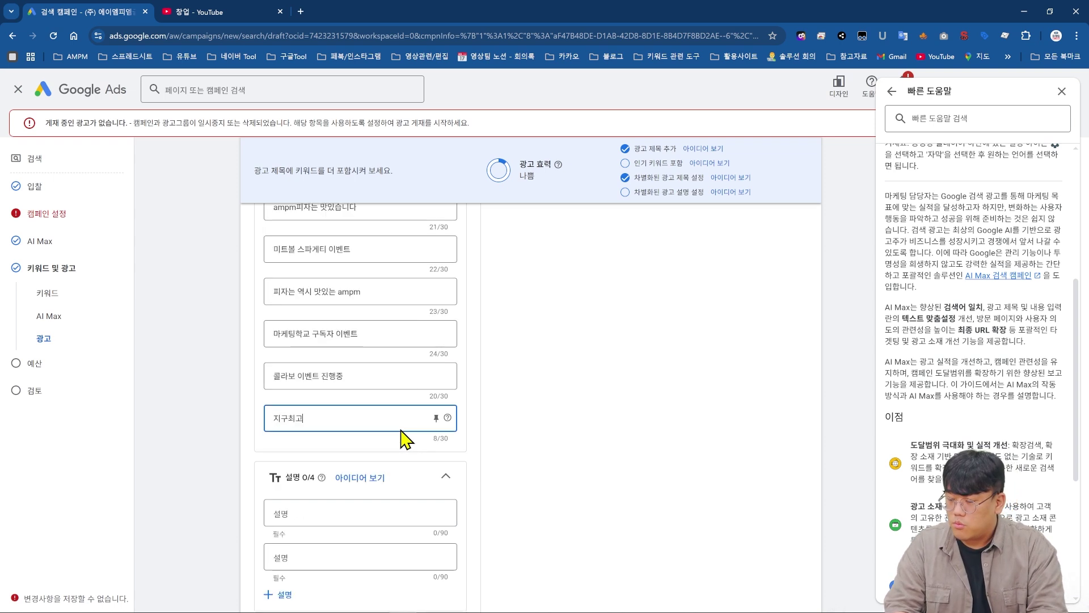
pyautogui.write('피재')
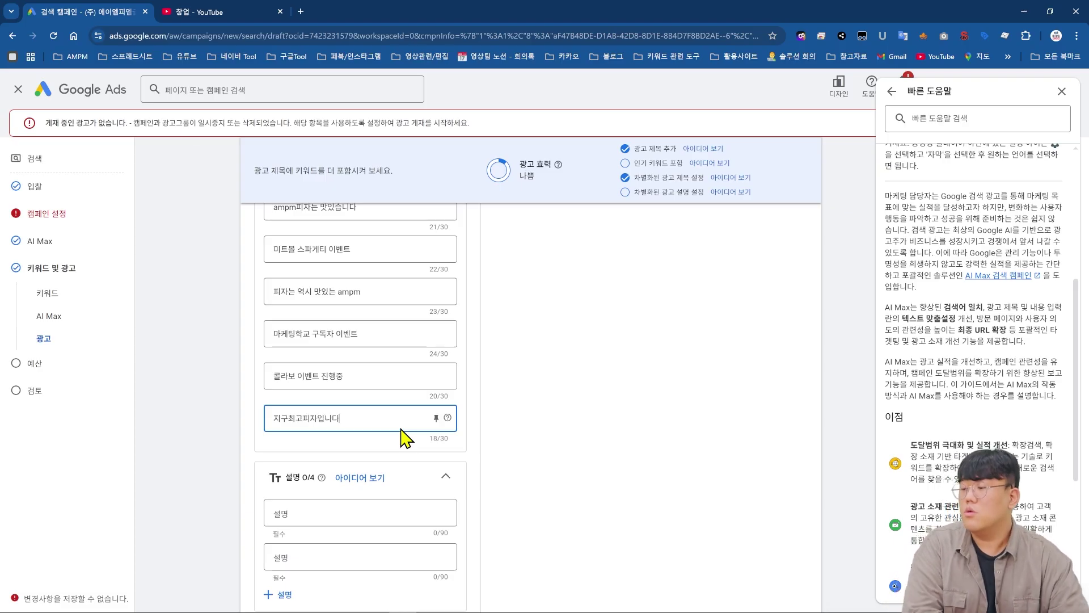
pyautogui.click(585, 377)
pyautogui.scroll(2, 542, 382)
pyautogui.scroll(8, 542, 381)
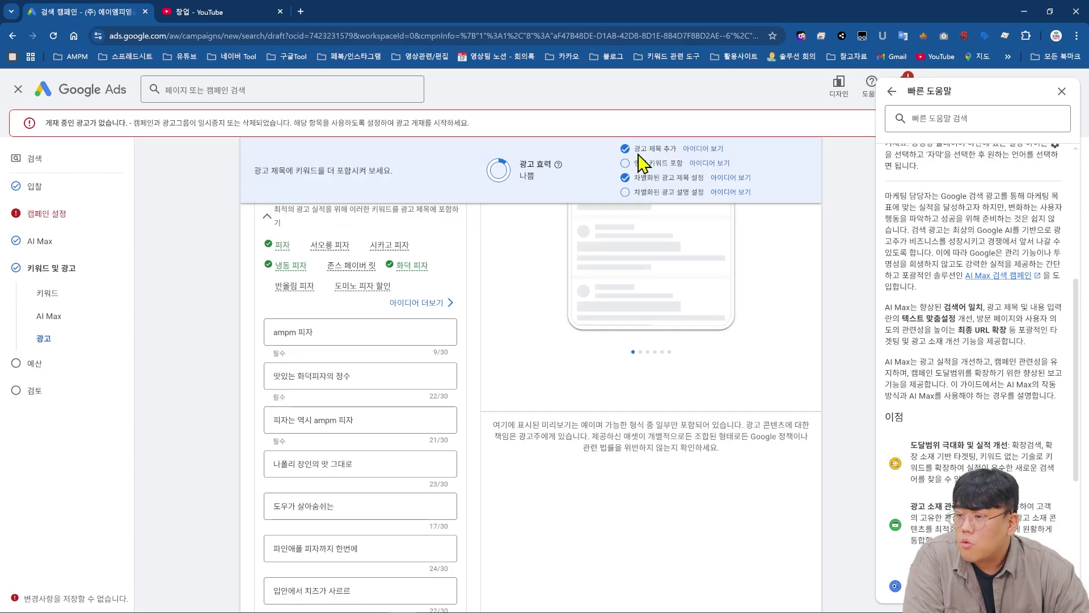
pyautogui.moveTo(640, 149); pyautogui.dragTo(702, 177)
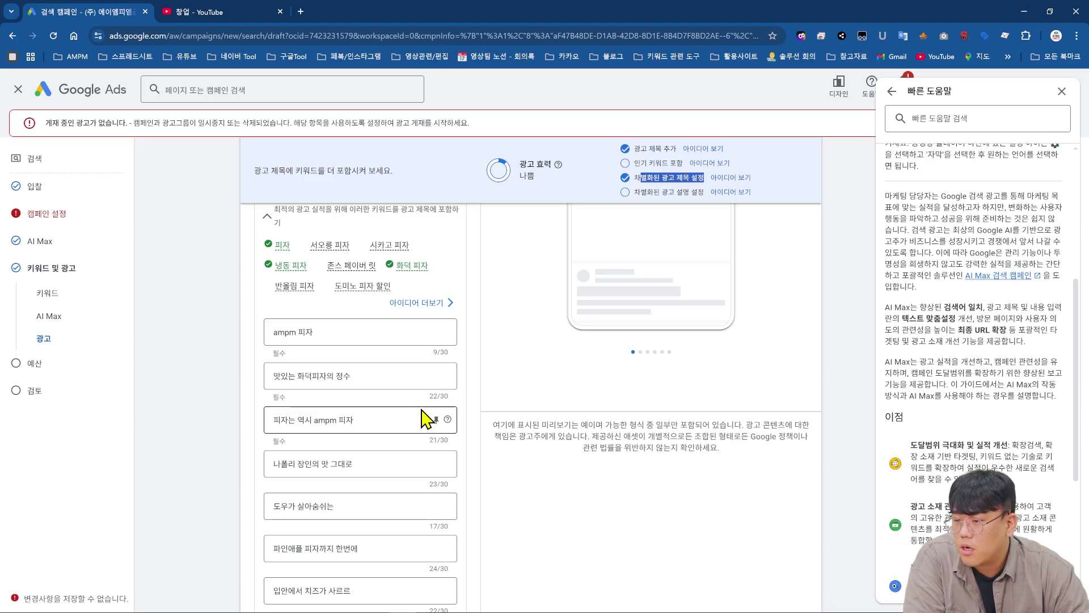
pyautogui.scroll(-7, 392, 406)
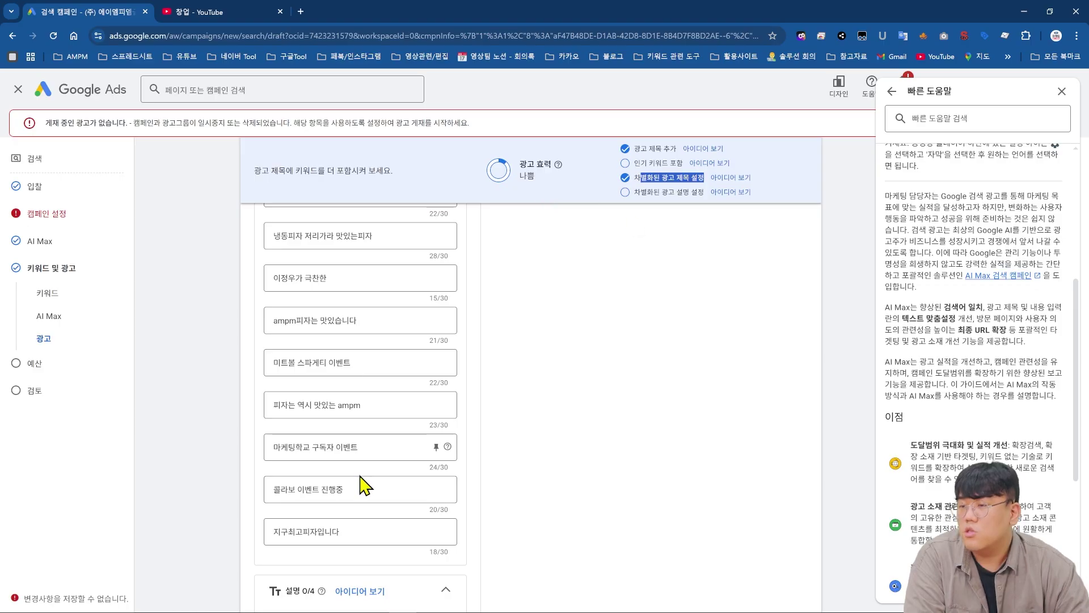
# - Erase the 지구최고피자입니다 headline and start a dynamic insertion with {
pyautogui.click(372, 528)
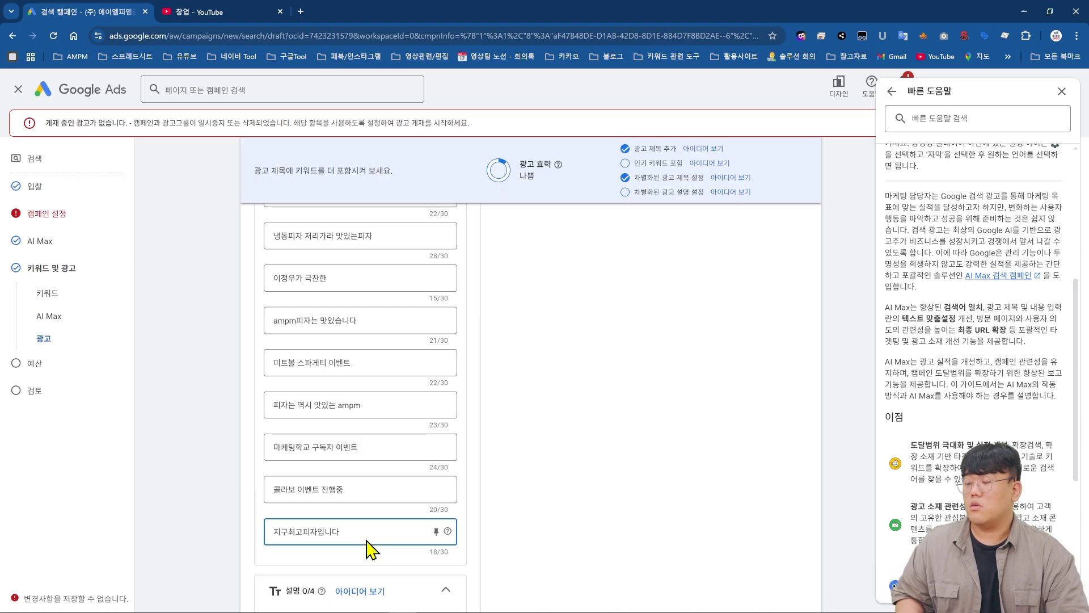
pyautogui.doubleClick(364, 532)
pyautogui.press('BackSpace')
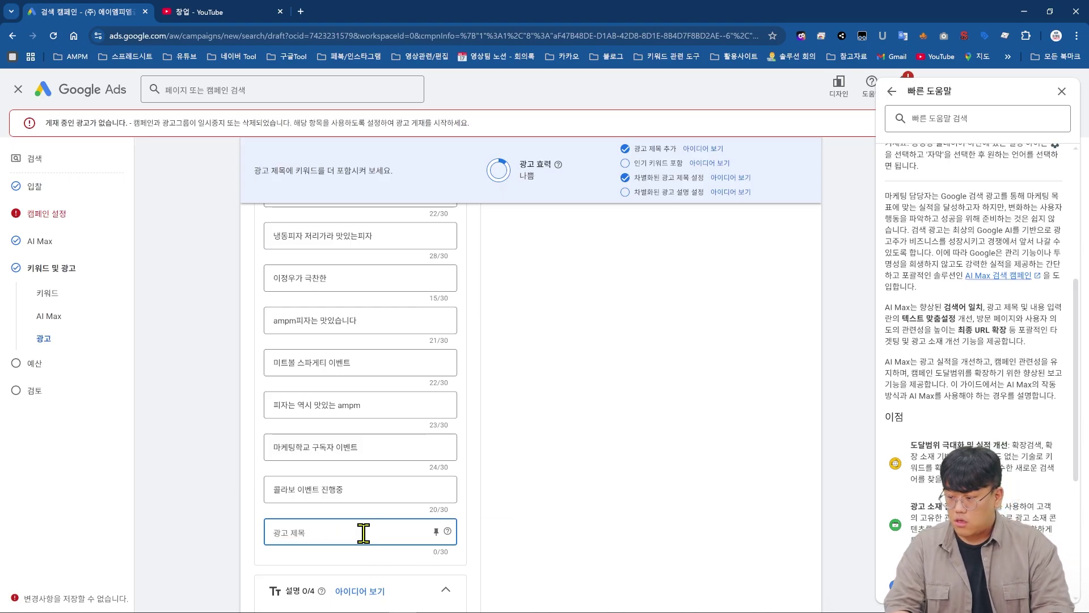
pyautogui.write('{')
pyautogui.click(645, 477)
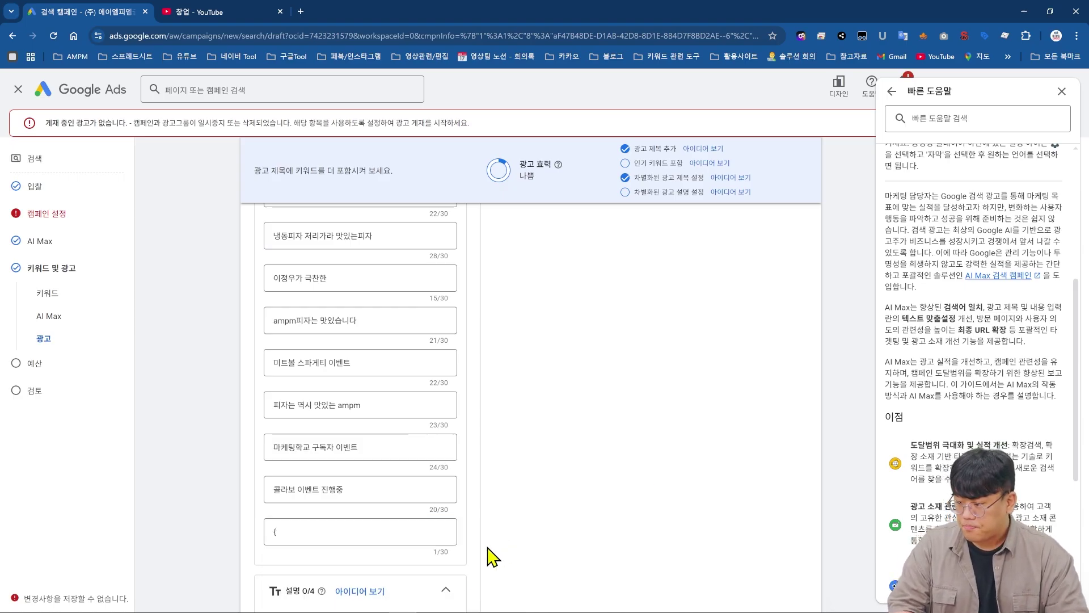
# - Make the headline {Keyword:ampm피자} 는 맛있습니다 using keyword insertion with default ampm피자
pyautogui.scroll(-2, 497, 555)
pyautogui.click(278, 420)
pyautogui.click(296, 417)
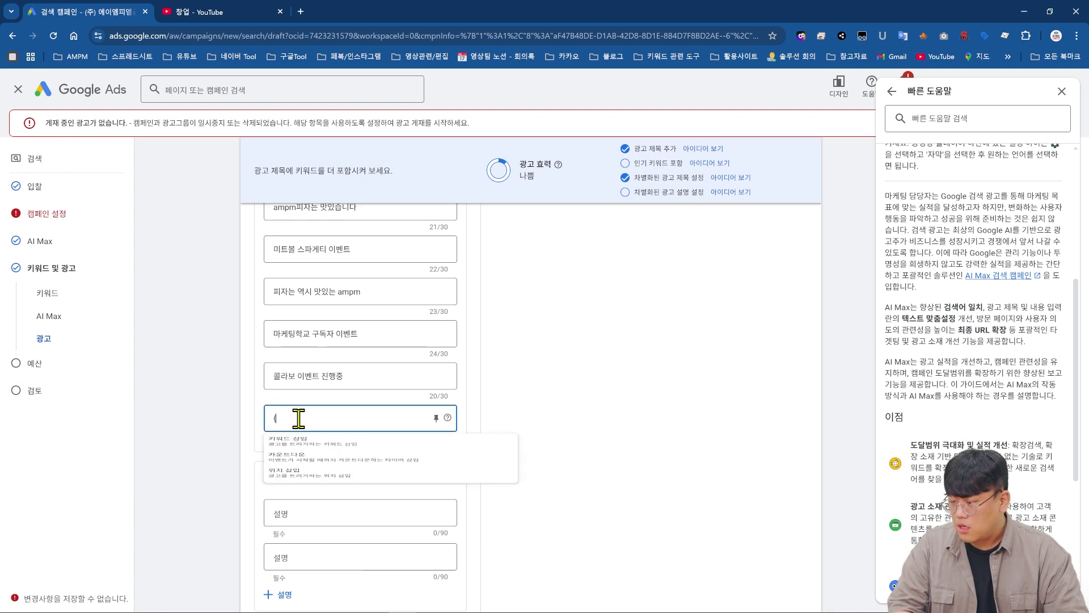
pyautogui.click(366, 457)
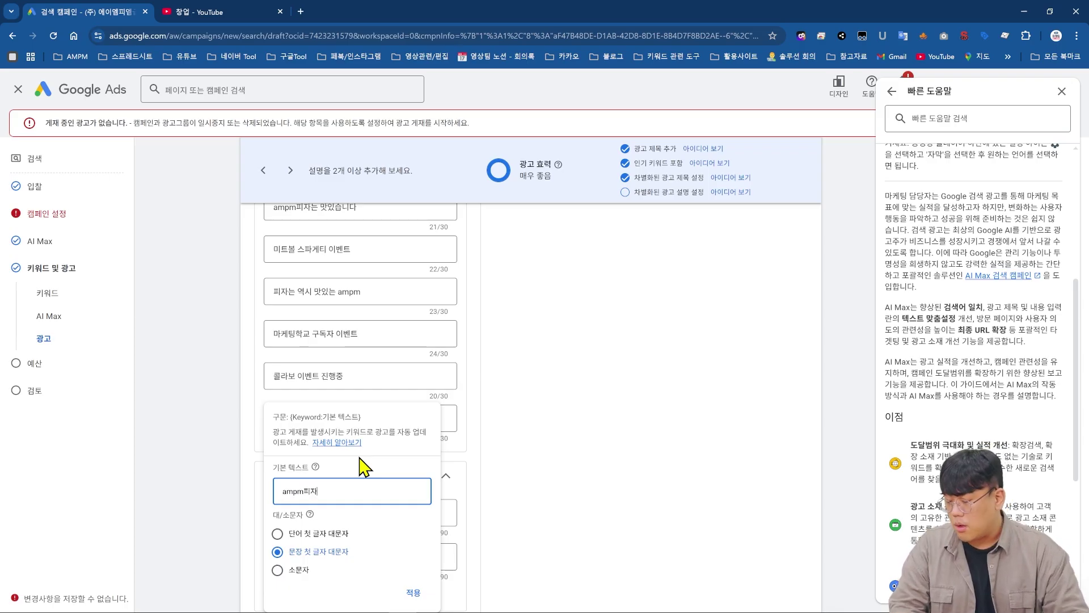
pyautogui.click(413, 592)
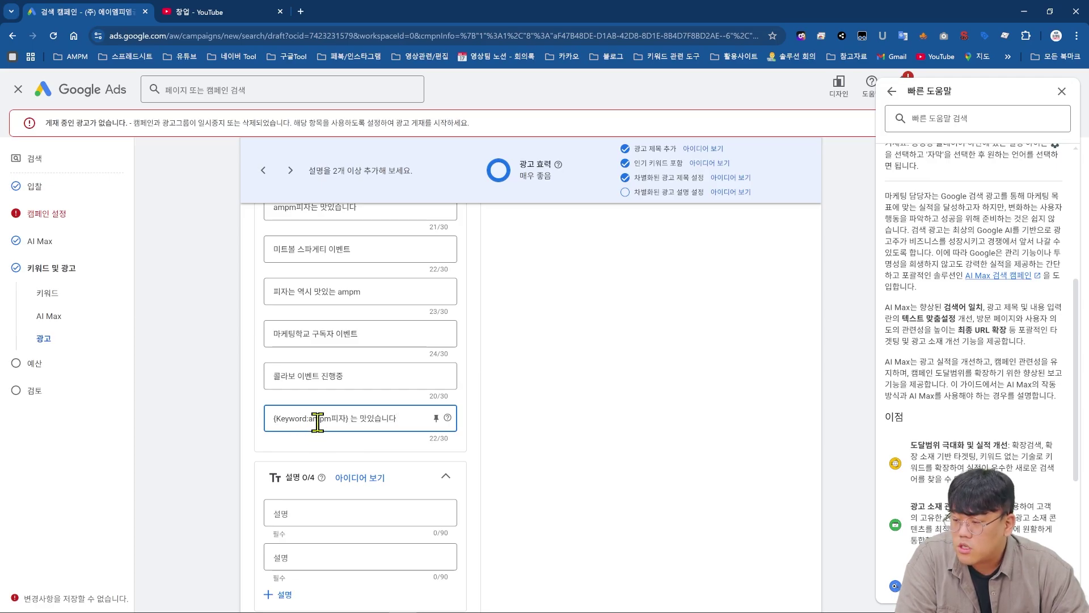
pyautogui.moveTo(427, 450); pyautogui.dragTo(450, 445)
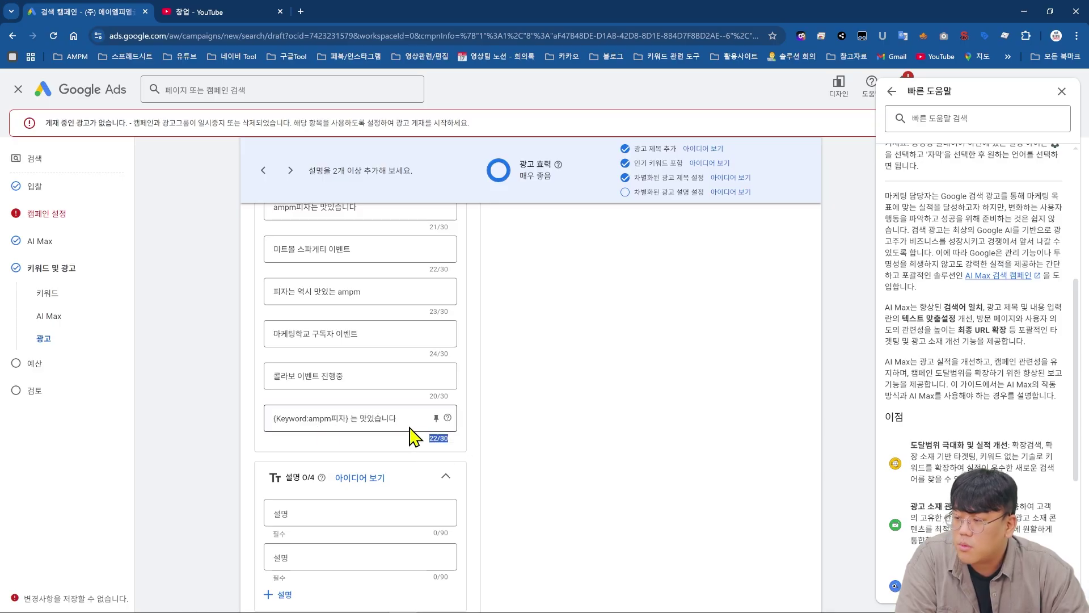
pyautogui.scroll(1, 406, 437)
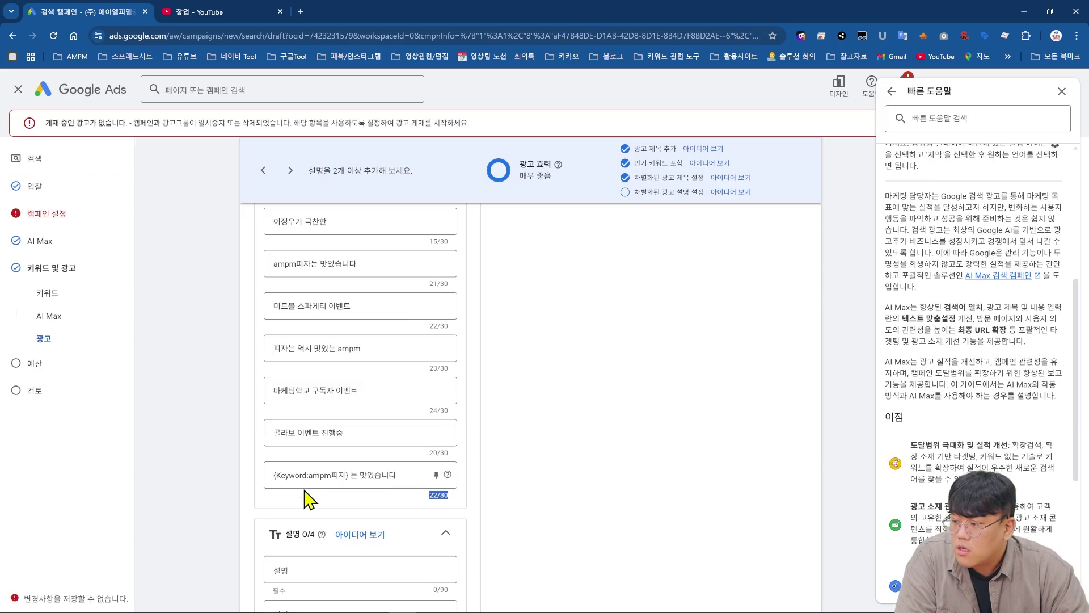
pyautogui.scroll(7, 358, 489)
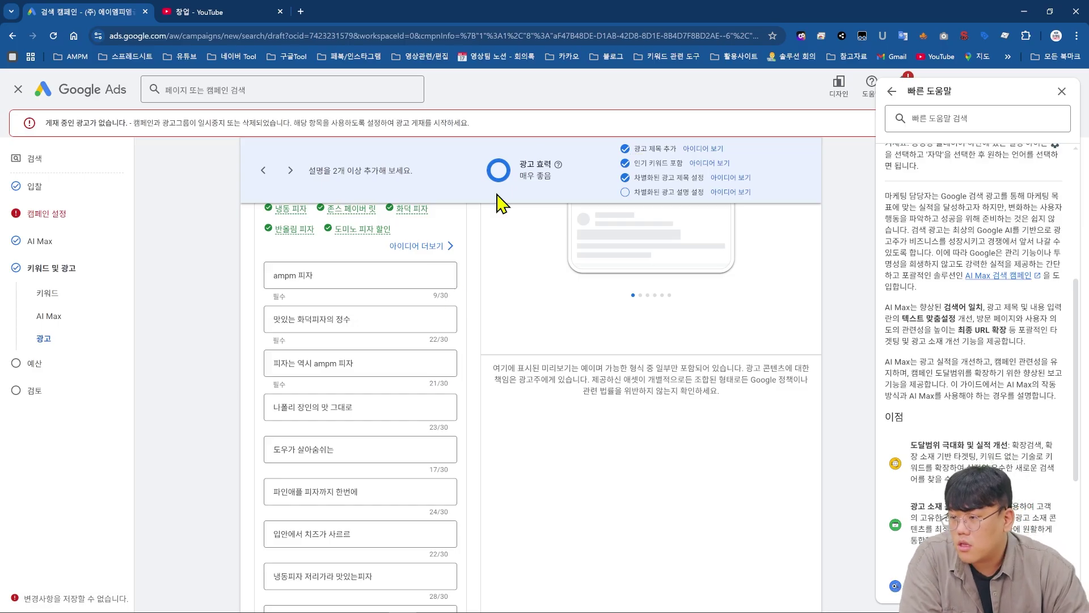
# - Write the first two descriptions: an enjoy-ampm-pizza line and the cheese-dough offer for 마케팅학교 subscribers
pyautogui.moveTo(518, 178); pyautogui.dragTo(559, 189)
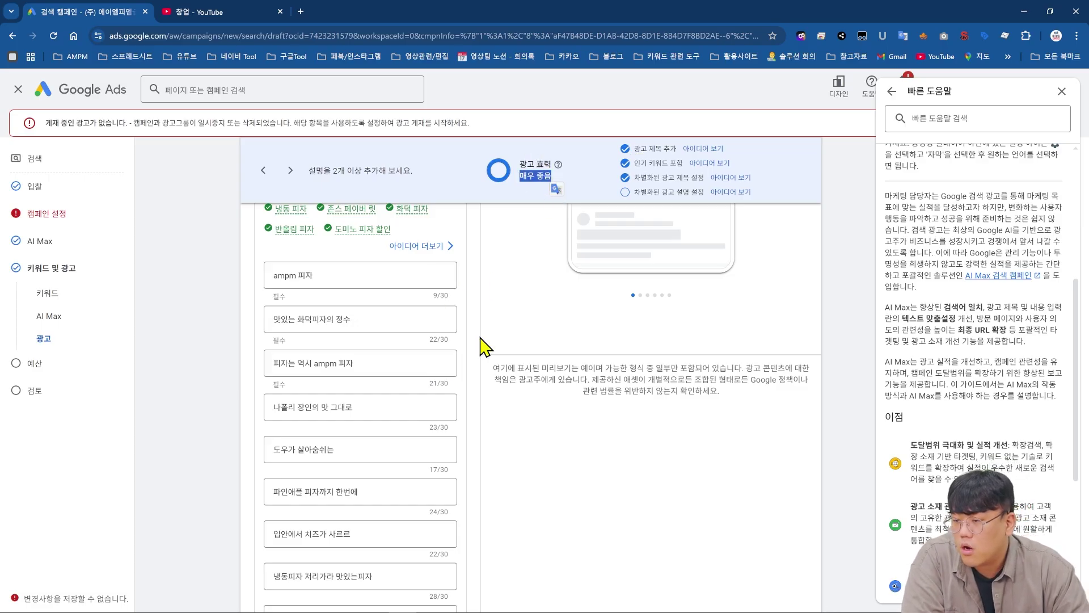
pyautogui.scroll(-3, 484, 348)
pyautogui.scroll(-6, 484, 348)
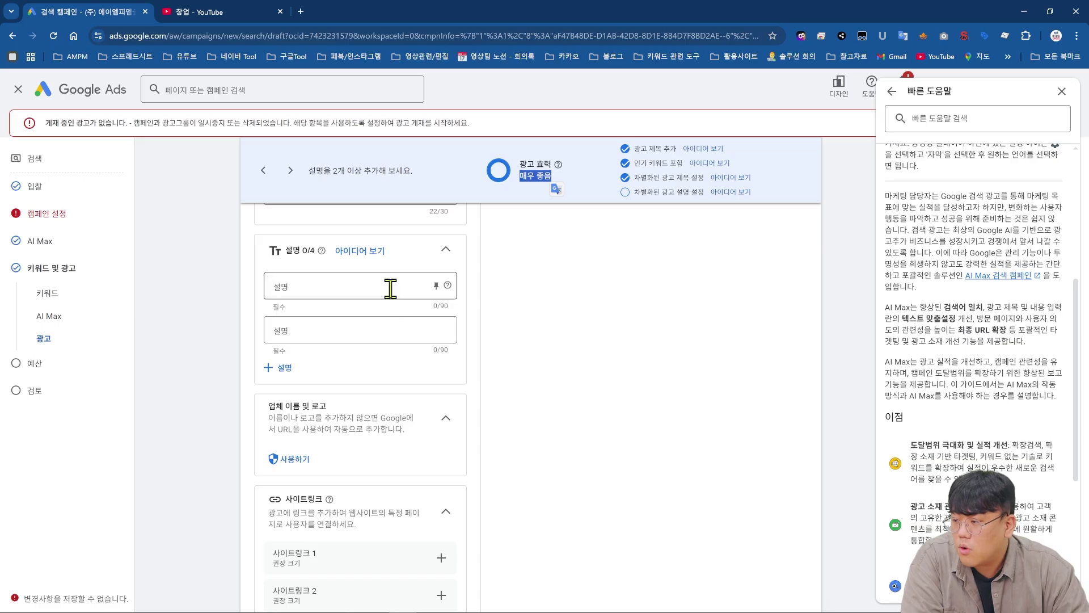
pyautogui.click(372, 284)
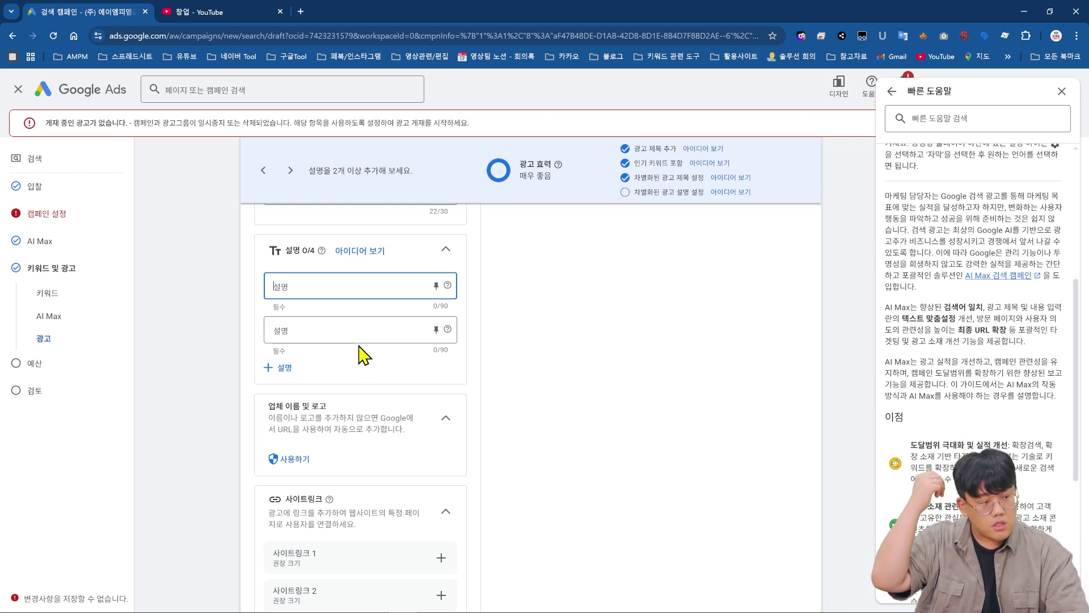
pyautogui.click(366, 336)
pyautogui.click(365, 293)
pyautogui.write('맨')
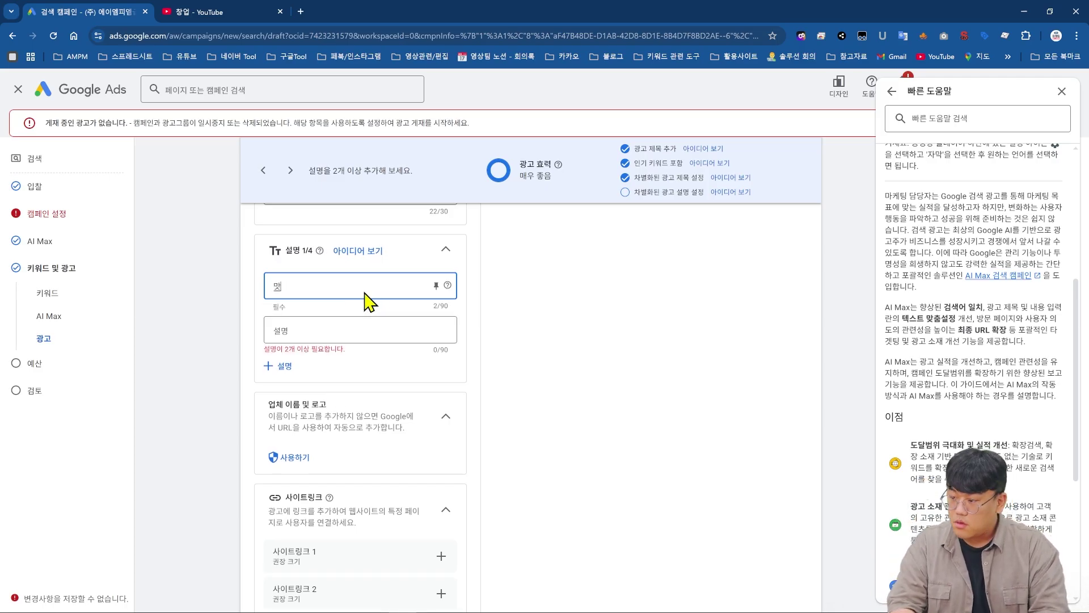
pyautogui.write('있는 ampm피자드시고햄')
pyautogui.write('복하세요')
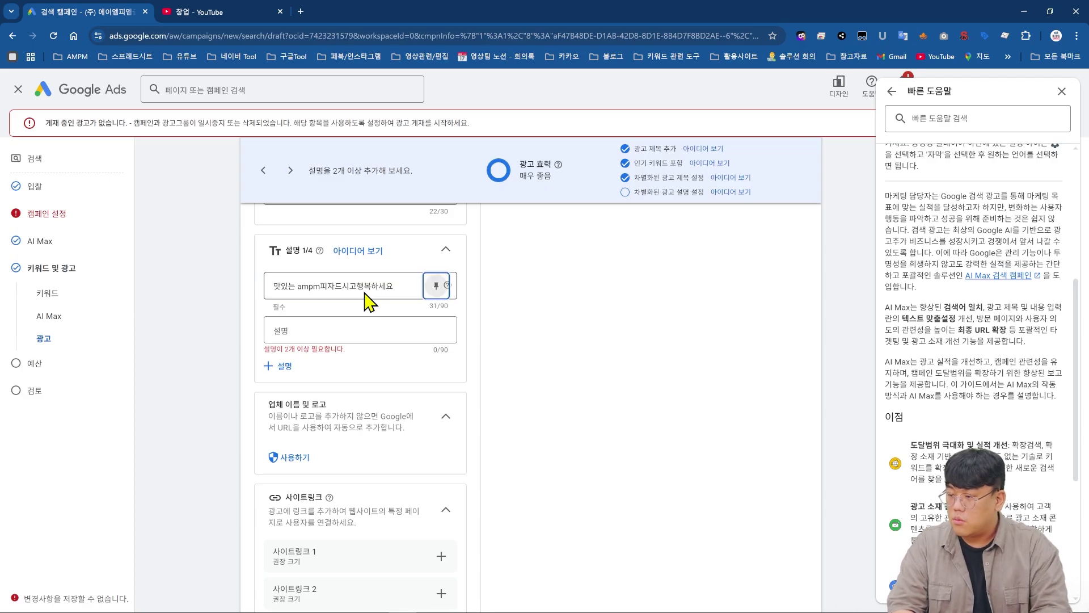
pyautogui.press('Tab')
pyautogui.write('미')
pyautogui.write('케팅학교 구도')
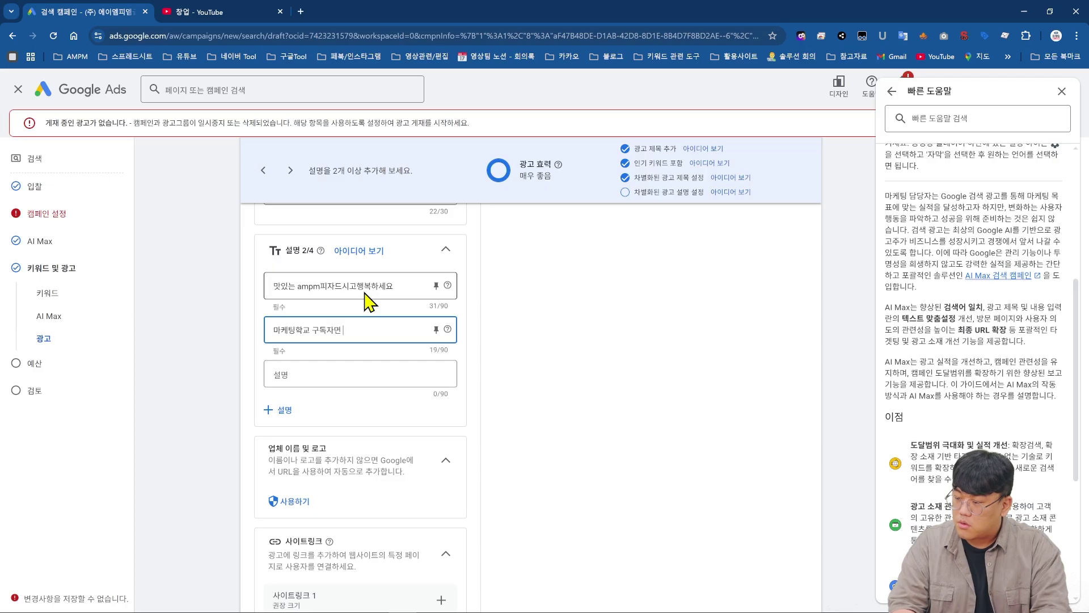
pyautogui.write('자면 치즈도우 서비스입니다')
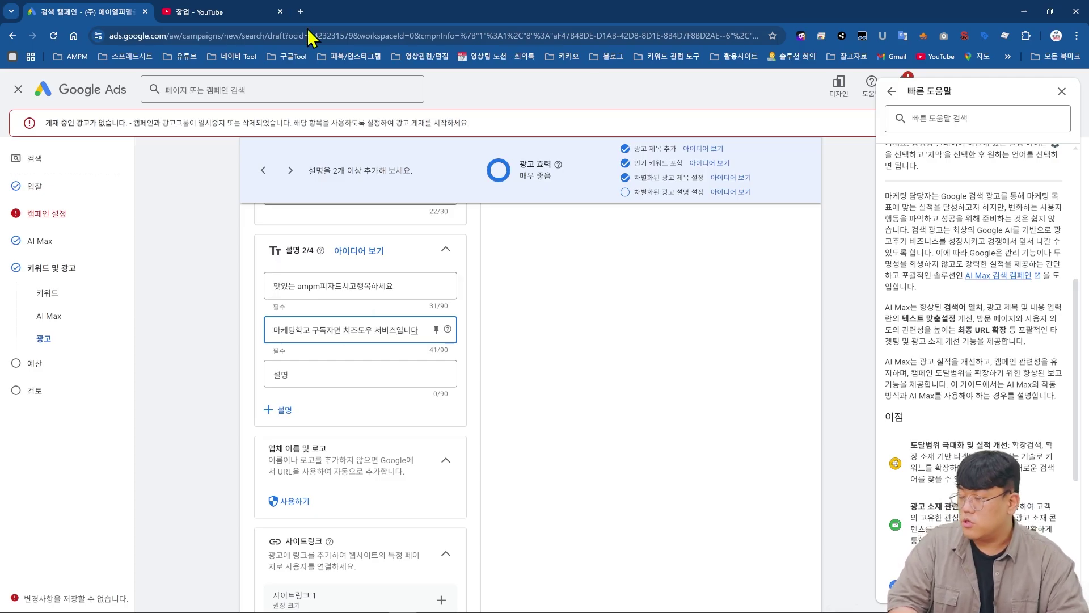
# - Add a melting-cheese third description and a fourth, 오늘 꼭 먹어야하는 ampm 피자는 맛있다
pyautogui.click(316, 374)
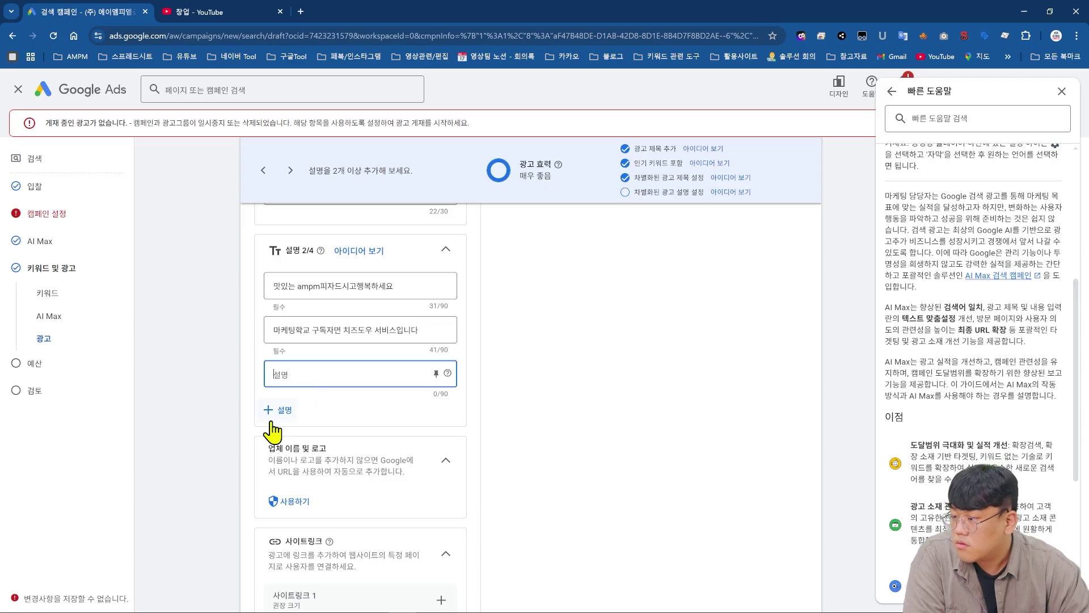
pyautogui.click(272, 413)
pyautogui.click(348, 371)
pyautogui.write('매즈가 사르르 파인애플 피자의 정수')
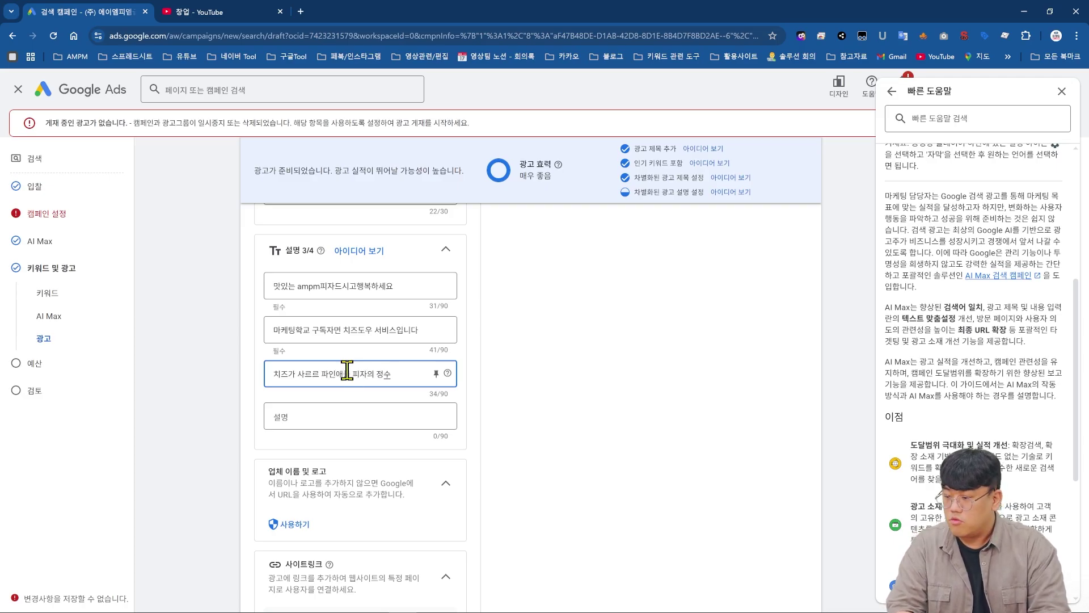
pyautogui.press('Tab')
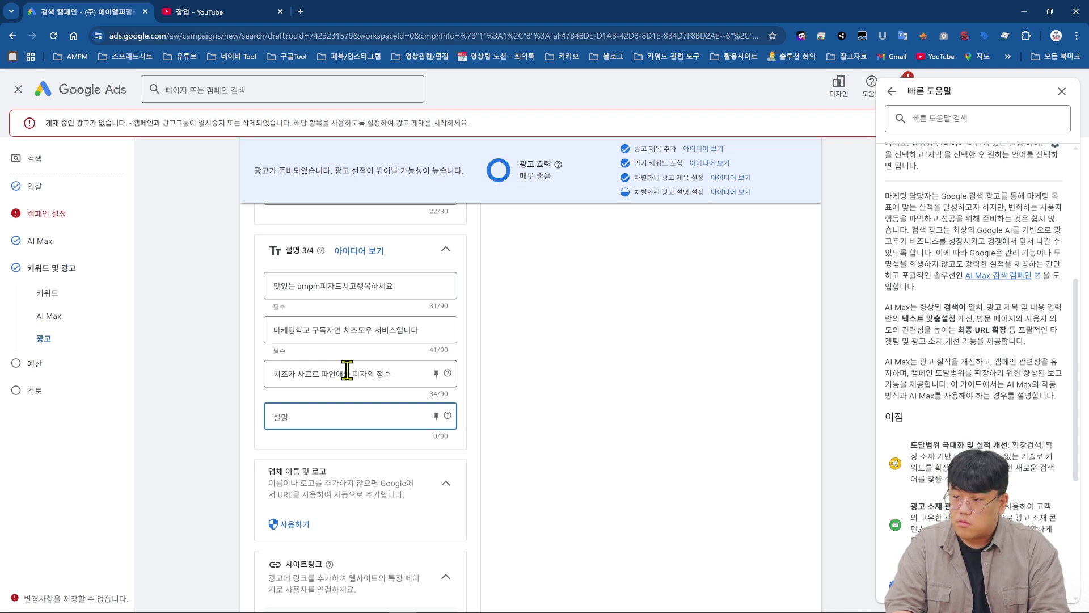
pyautogui.write('오늘')
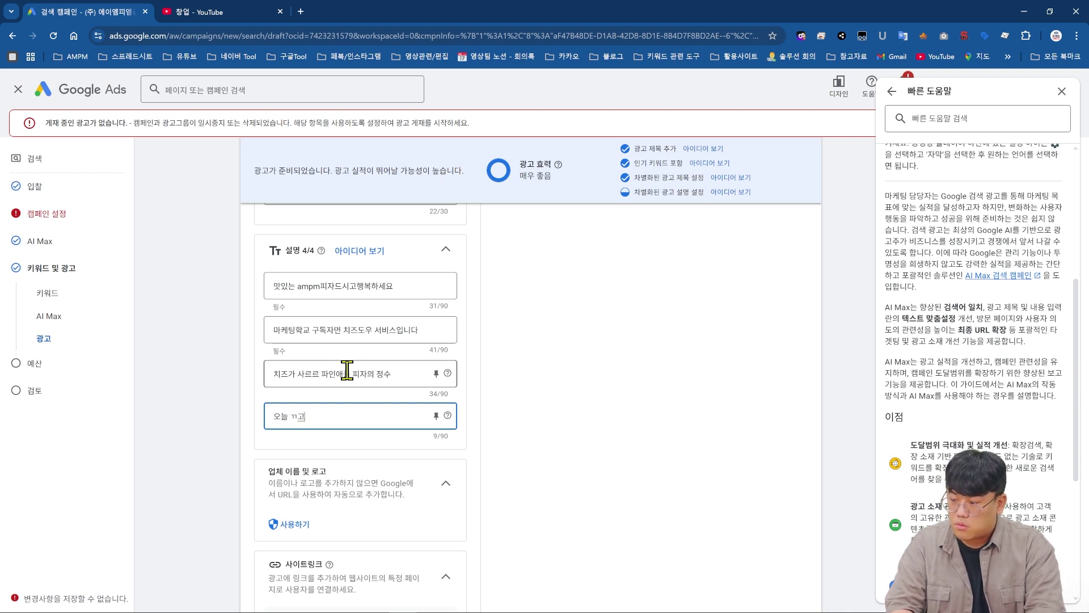
pyautogui.write(' 꼭 먹어야하는 ampm 피자는 맛있다')
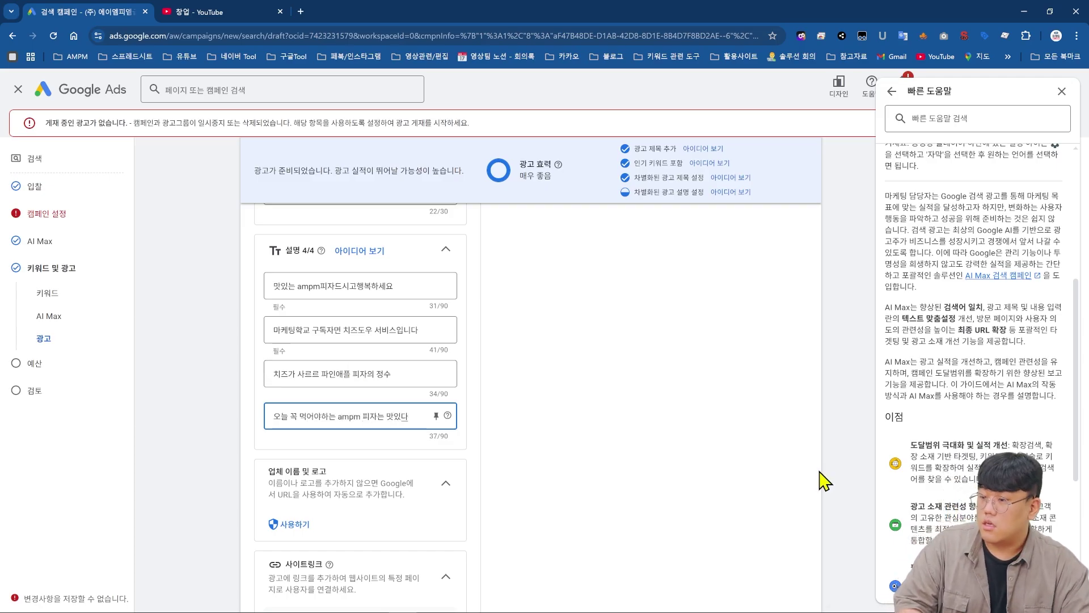
pyautogui.click(705, 455)
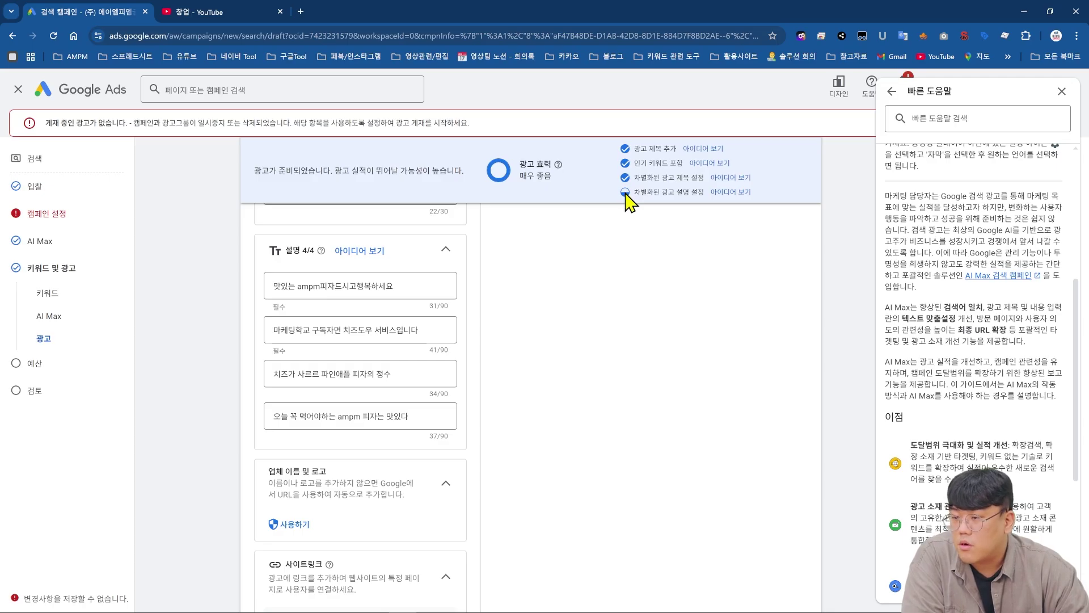
pyautogui.moveTo(641, 191); pyautogui.dragTo(691, 192)
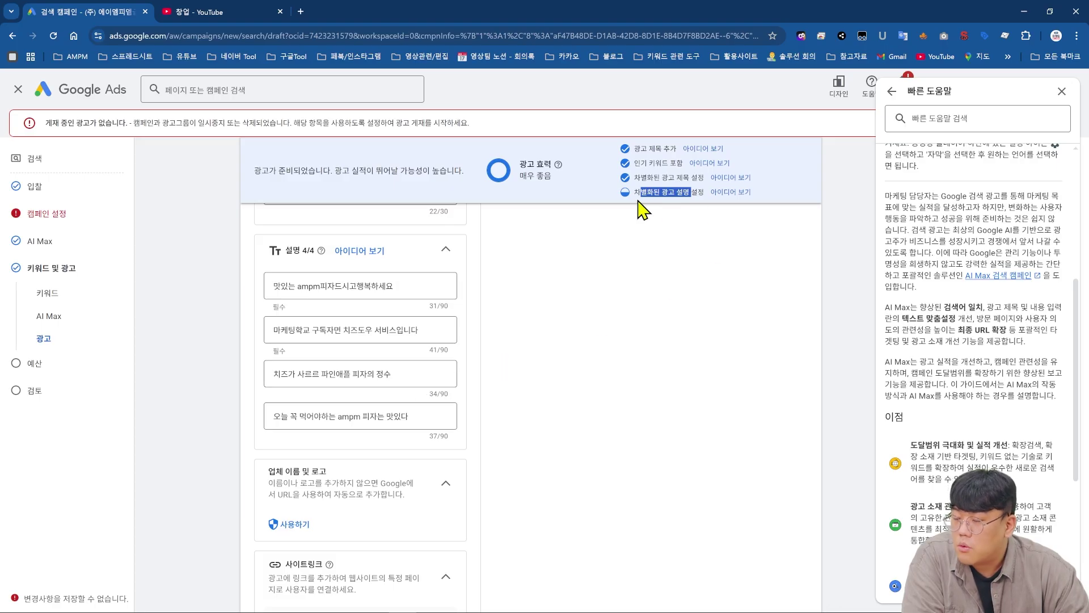
pyautogui.scroll(10, 433, 353)
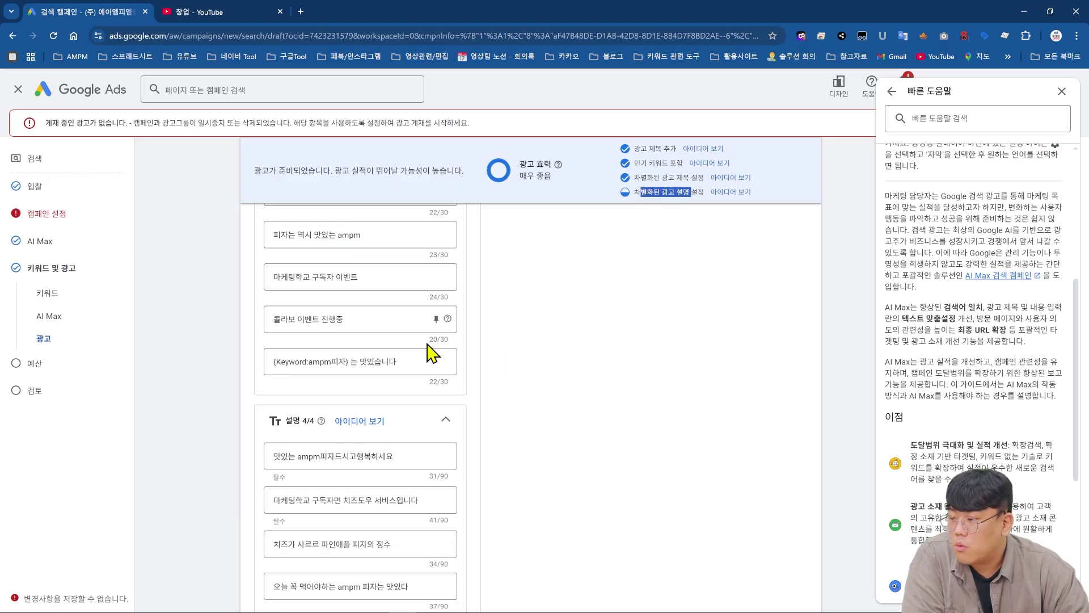
pyautogui.scroll(-10, 385, 290)
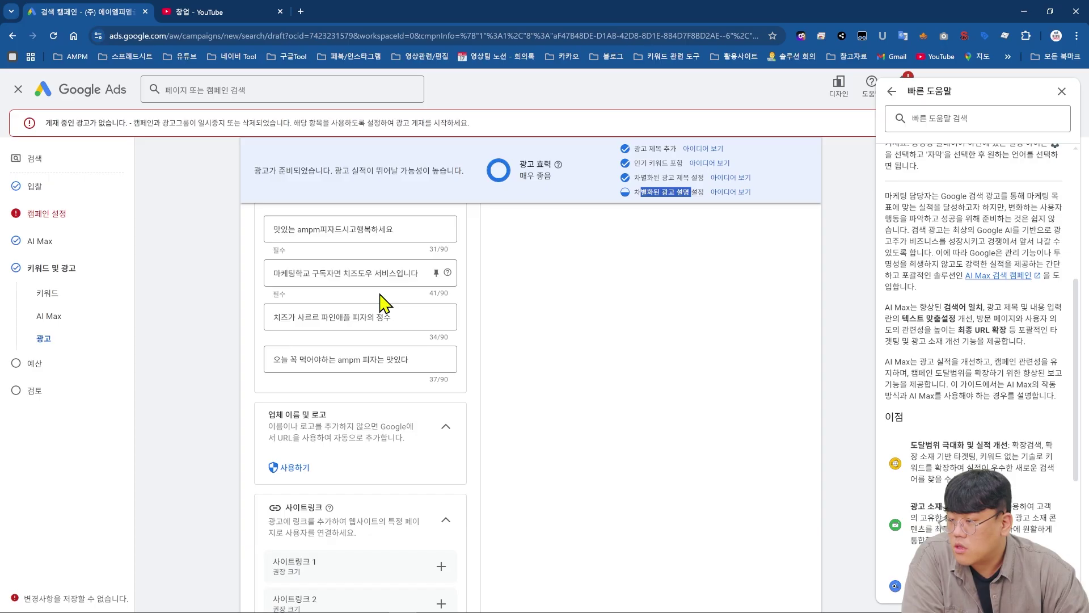
pyautogui.scroll(2, 381, 294)
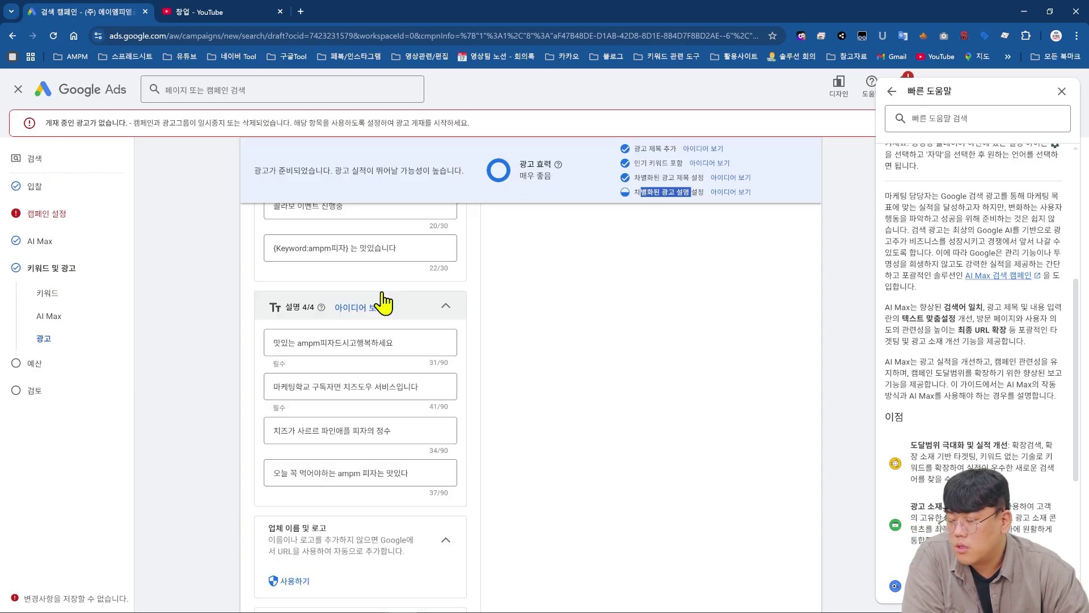
pyautogui.scroll(8, 383, 303)
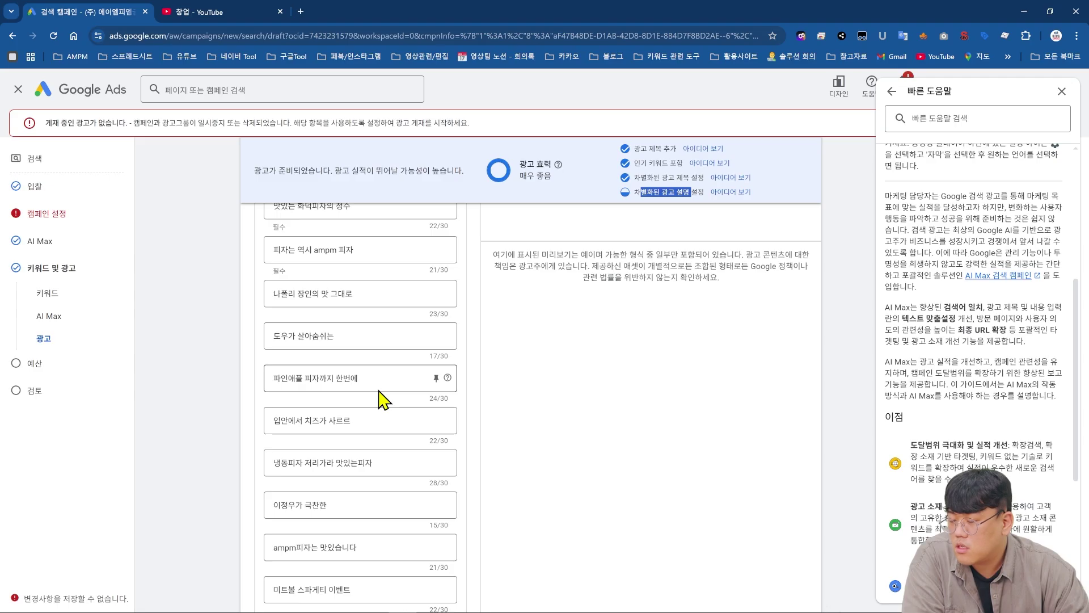
pyautogui.scroll(-3, 379, 397)
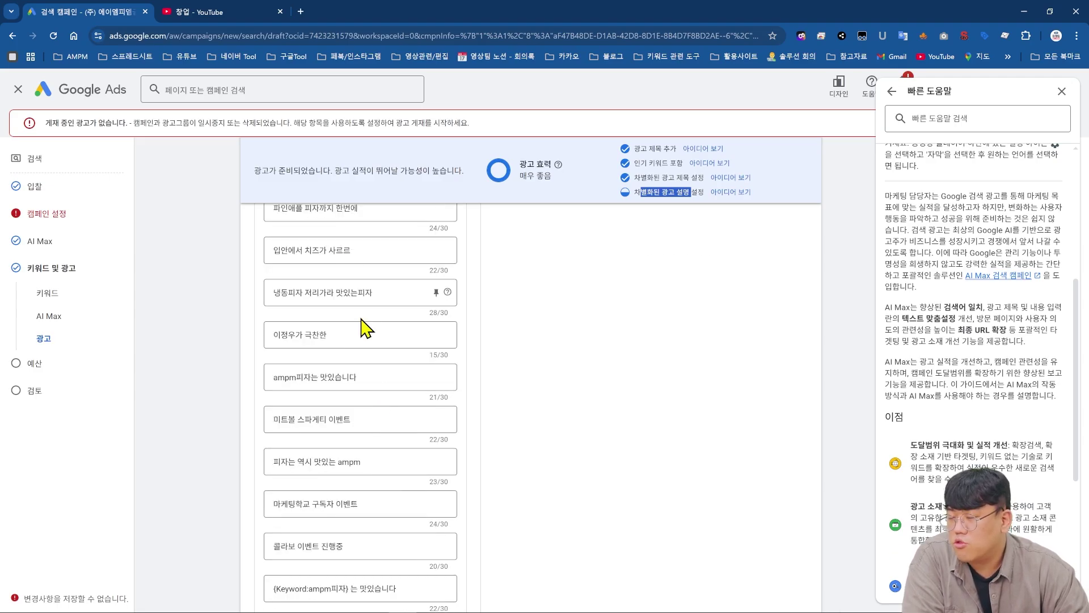
pyautogui.scroll(-3, 361, 319)
pyautogui.scroll(-8, 362, 321)
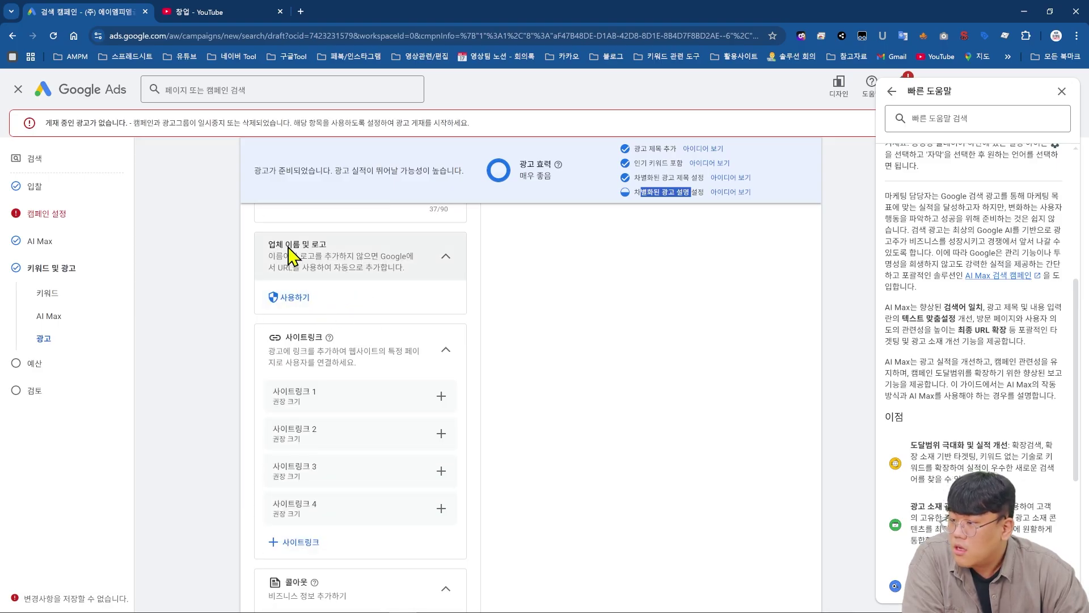
# - Open 업체 이름 및 로고 to launch the 광고주 확인 page in a new tab and view it
pyautogui.click(290, 305)
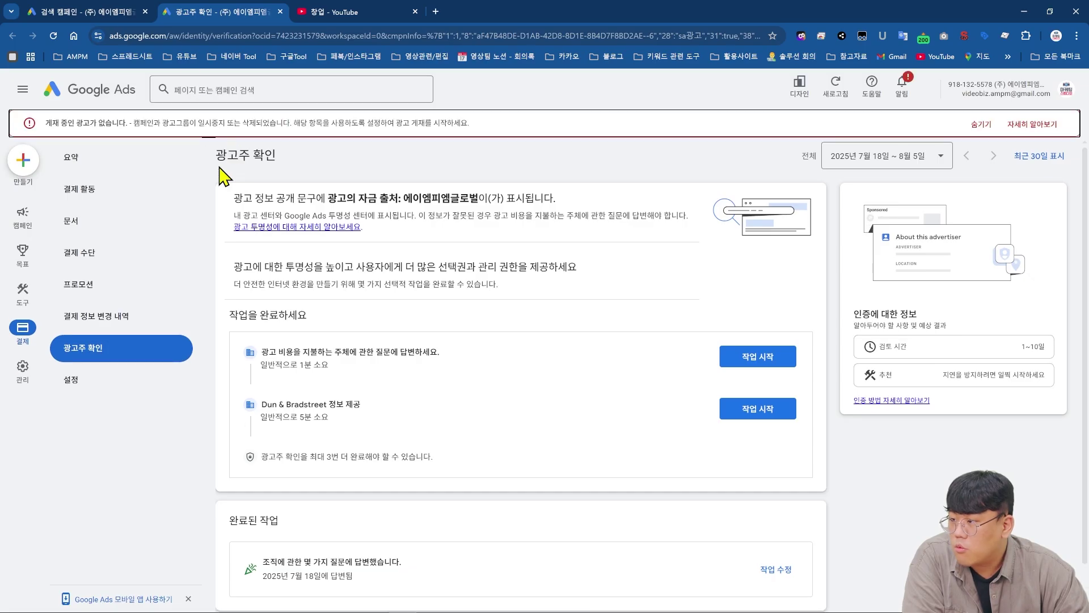
pyautogui.moveTo(219, 168); pyautogui.dragTo(296, 165)
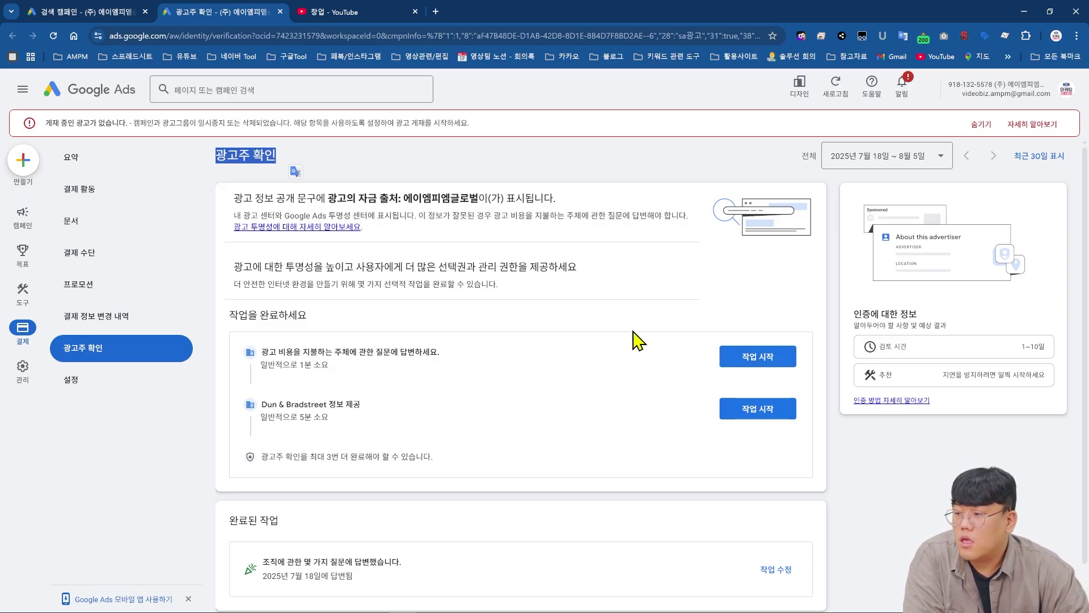
pyautogui.click(85, 12)
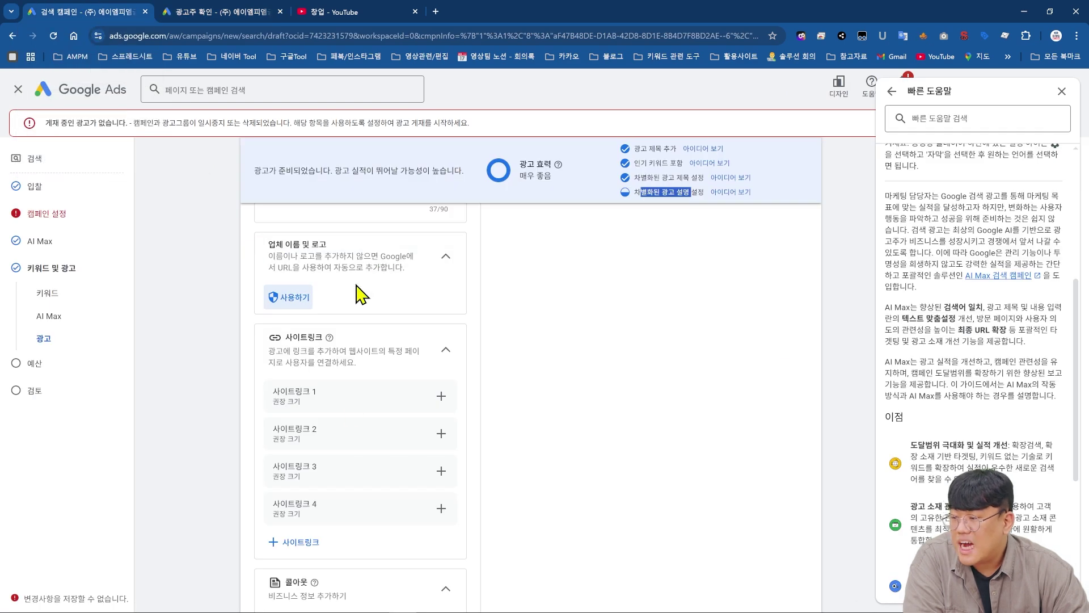
pyautogui.scroll(1, 340, 318)
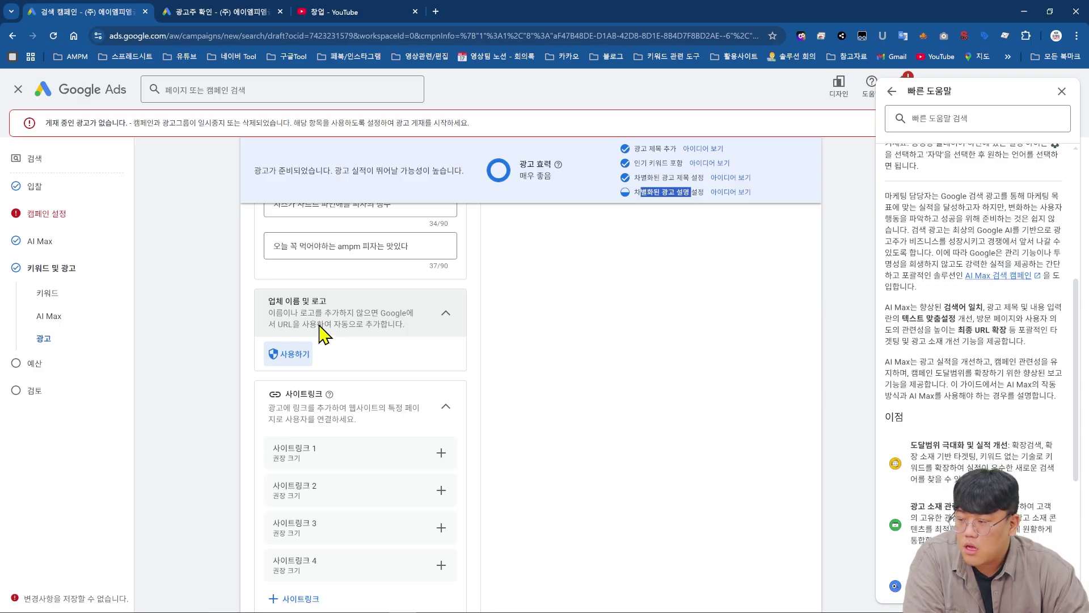
pyautogui.click(256, 12)
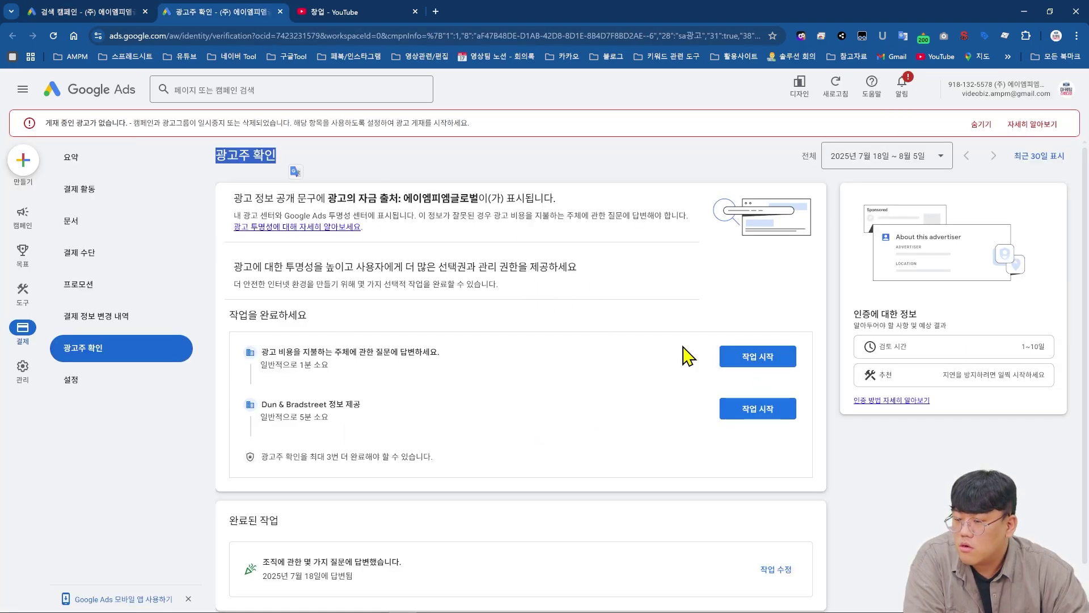
# - Answer that the company pays for the ads, start verification, and submit the empty organization form
pyautogui.click(760, 358)
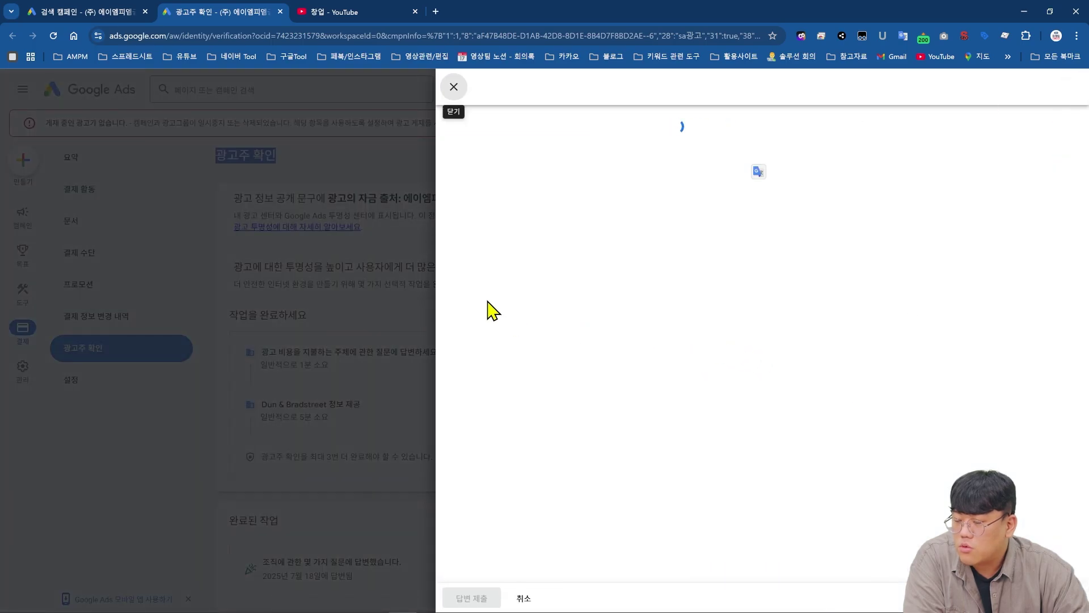
pyautogui.click(512, 191)
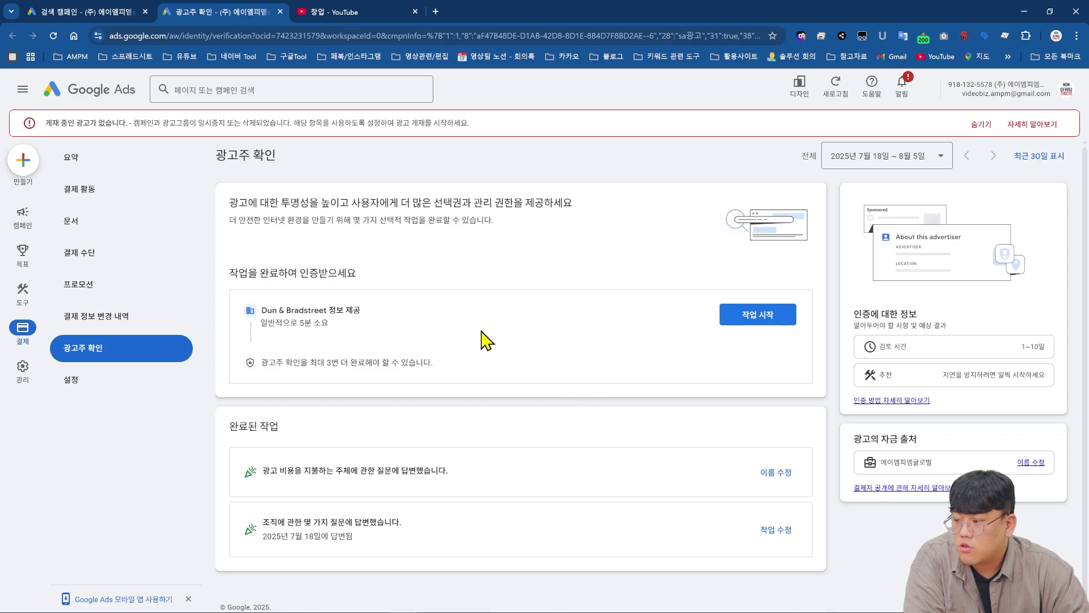
pyautogui.click(771, 316)
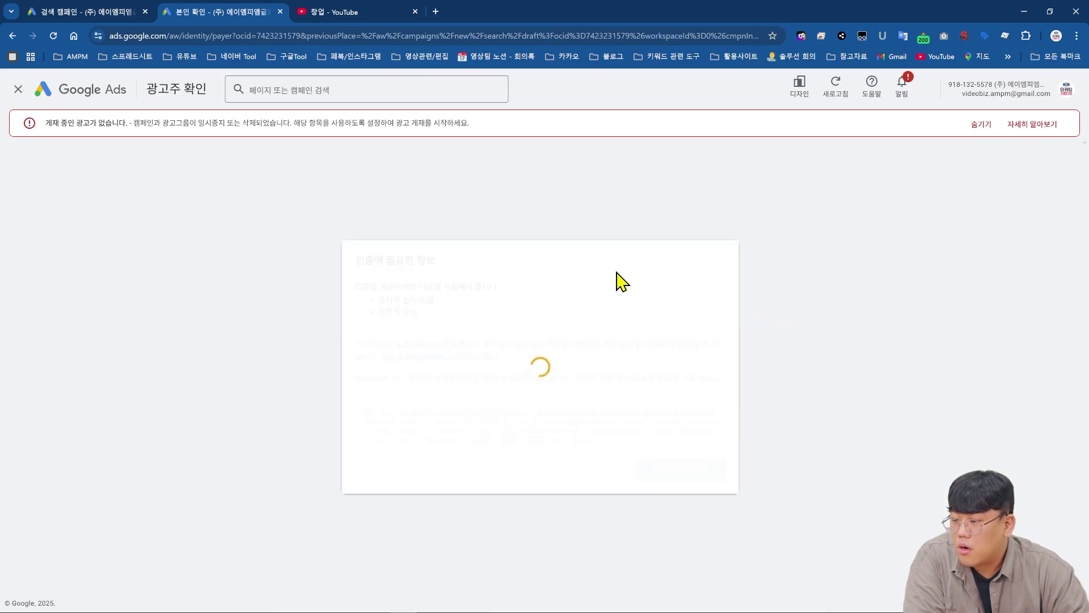
pyautogui.click(660, 471)
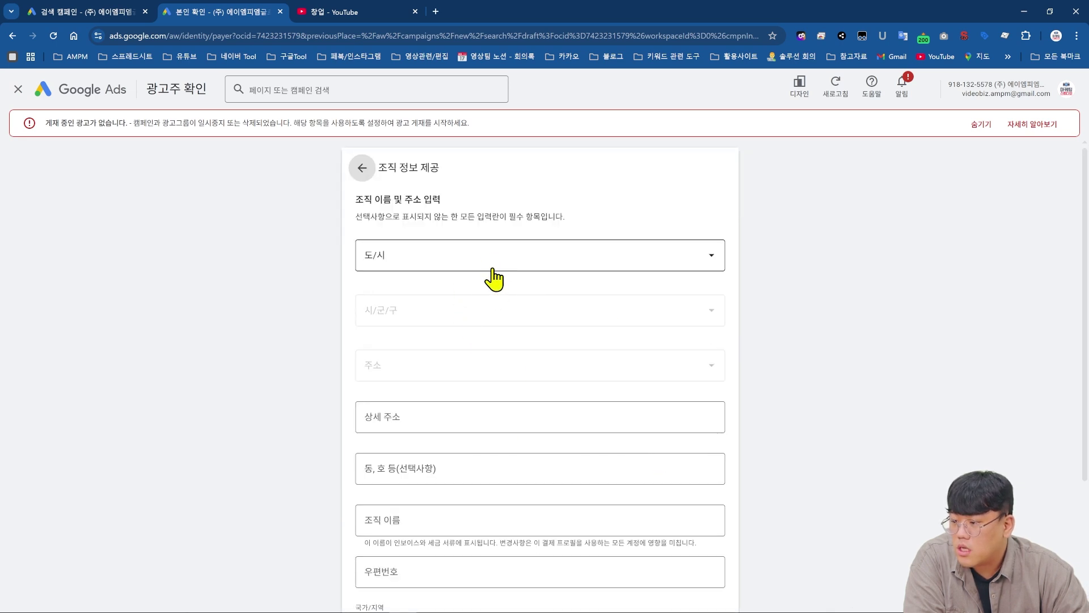
pyautogui.scroll(-3, 494, 275)
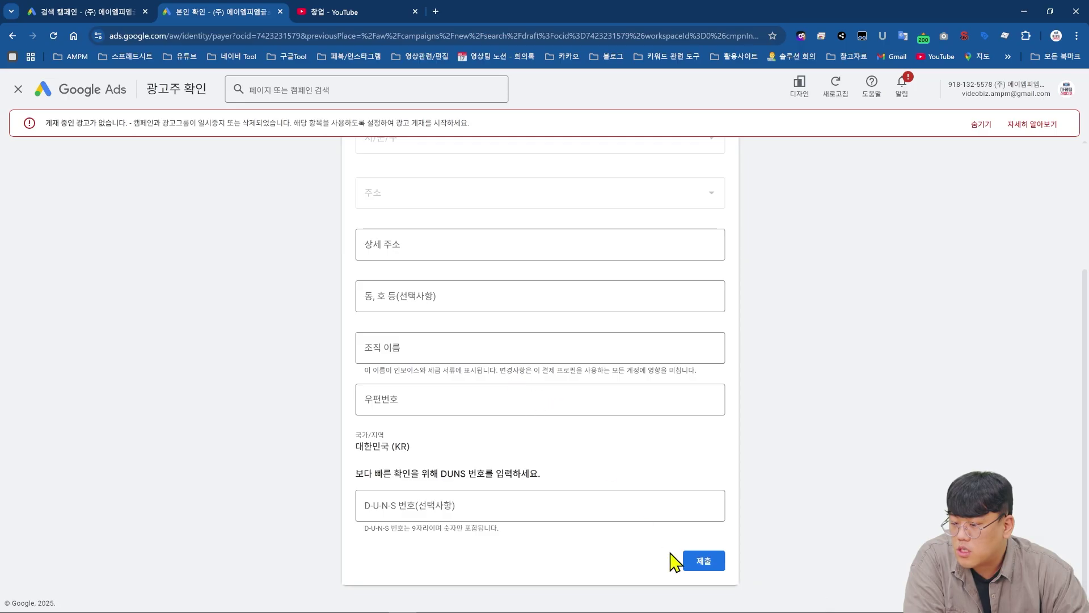
pyautogui.click(697, 585)
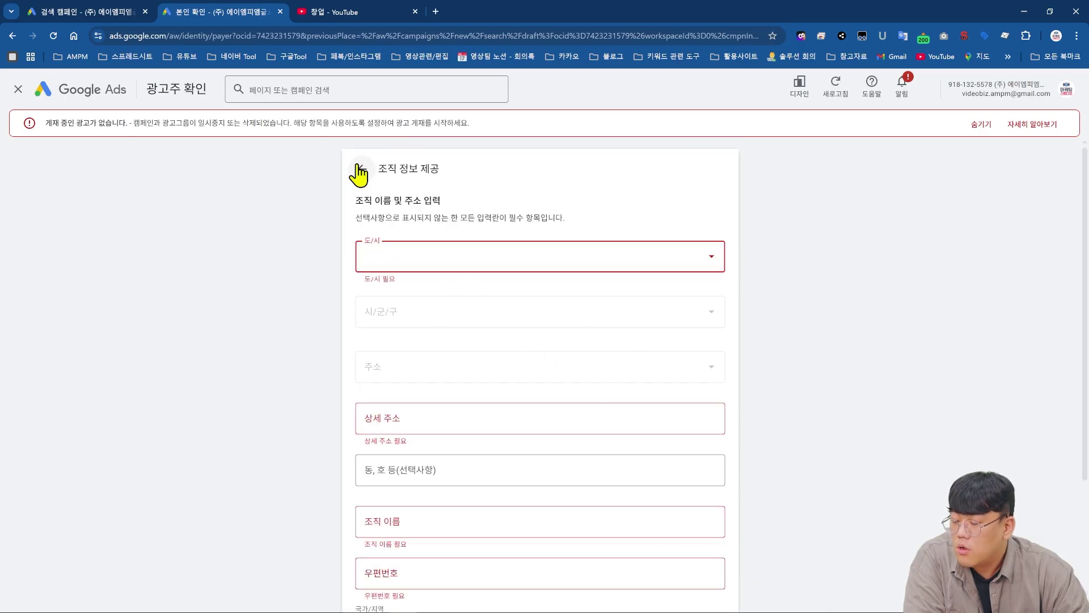
# - Restart verification, reach the D-U-N-S number field, then return to the sa광고 ad editor
pyautogui.scroll(-3, 586, 310)
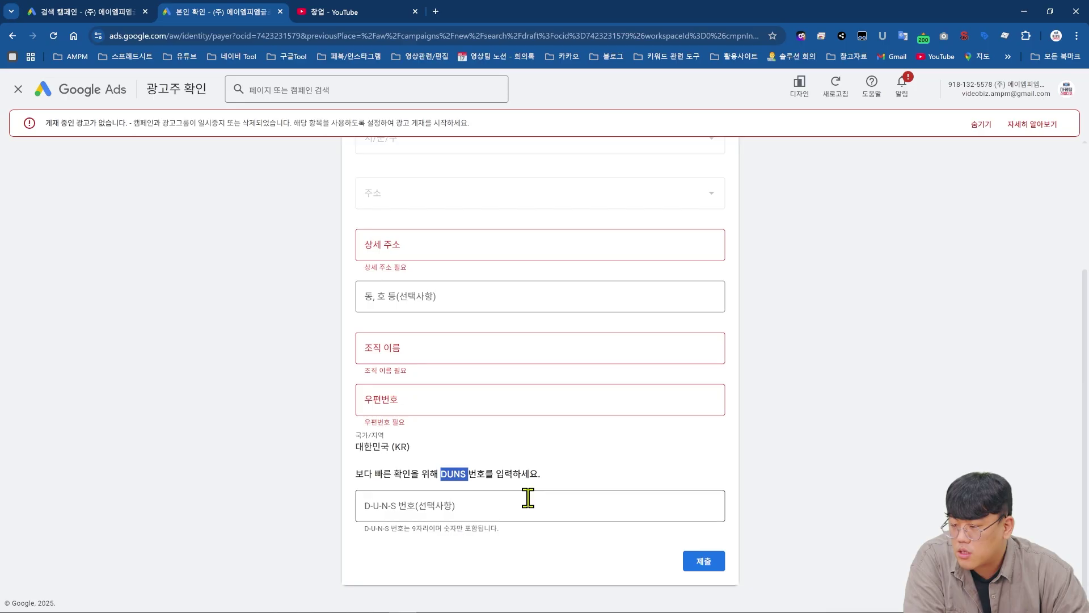
pyautogui.scroll(3, 510, 471)
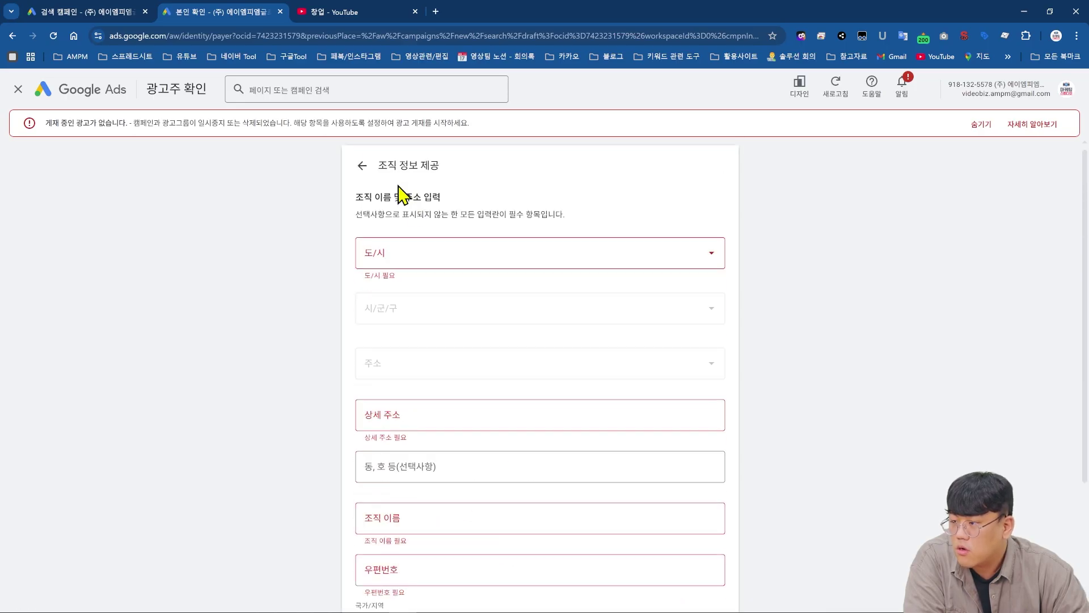
pyautogui.click(358, 166)
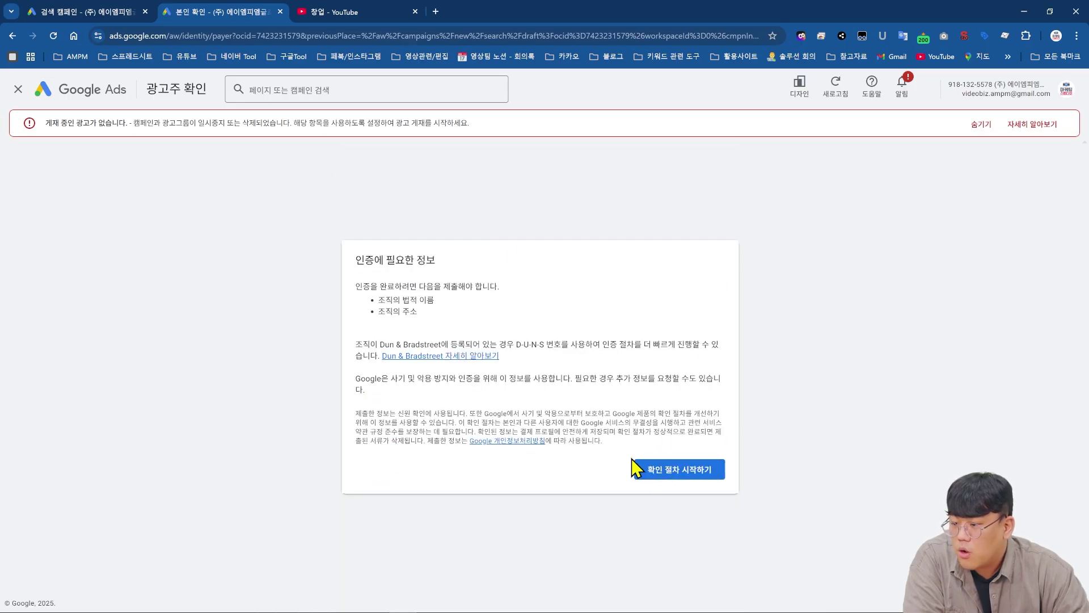
pyautogui.click(664, 470)
pyautogui.scroll(-5, 567, 482)
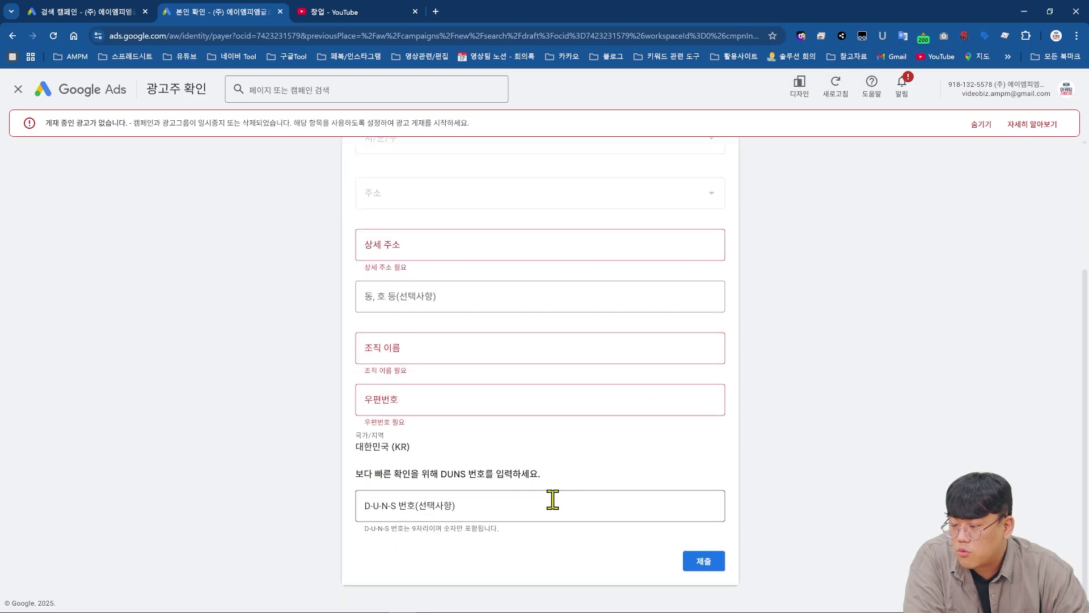
pyautogui.click(520, 511)
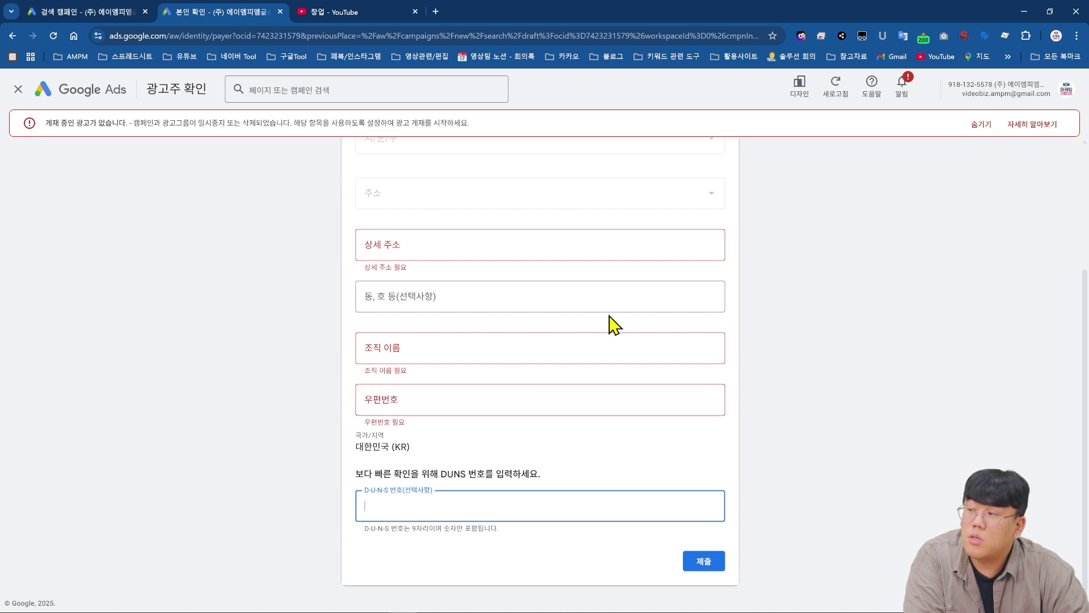
pyautogui.click(127, 17)
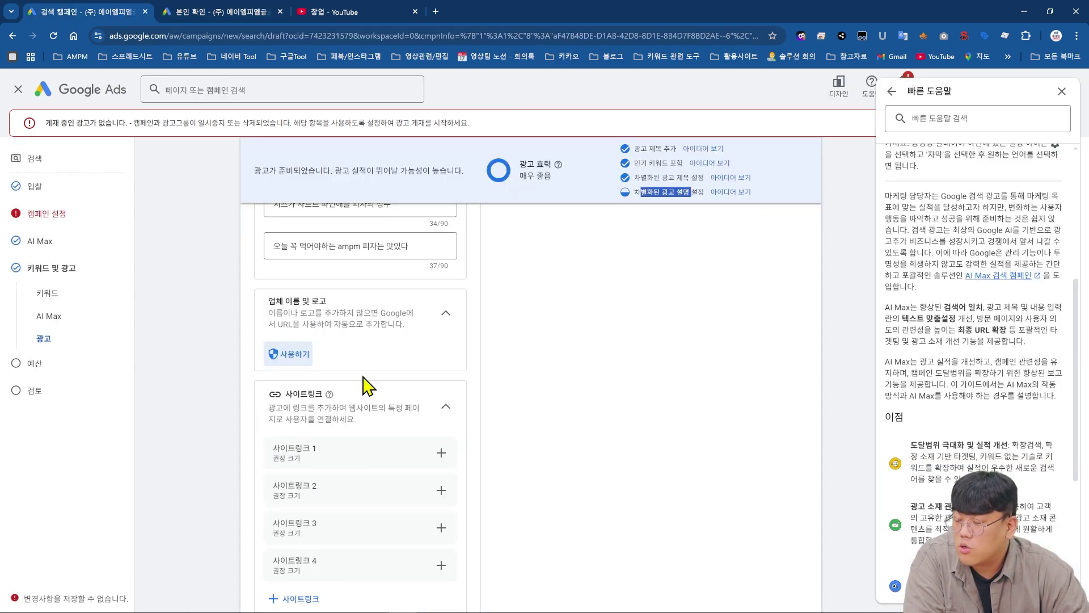
# - Start sitelink 1 with text 구독자 이벤트 and two subscriber-gift descriptions
pyautogui.scroll(10, 530, 397)
pyautogui.scroll(-11, 520, 443)
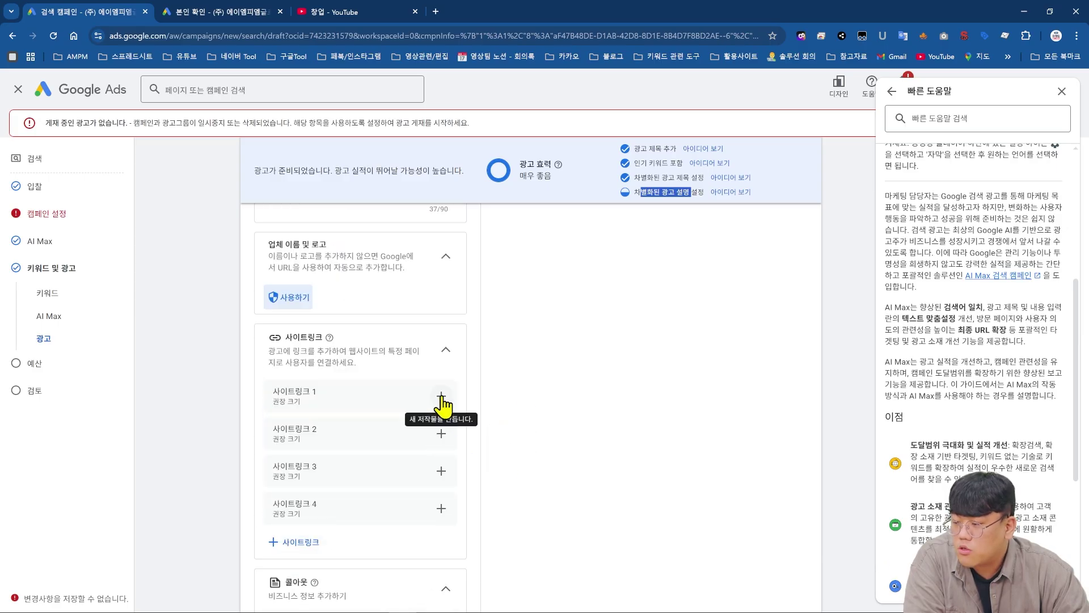
pyautogui.click(441, 396)
pyautogui.click(318, 195)
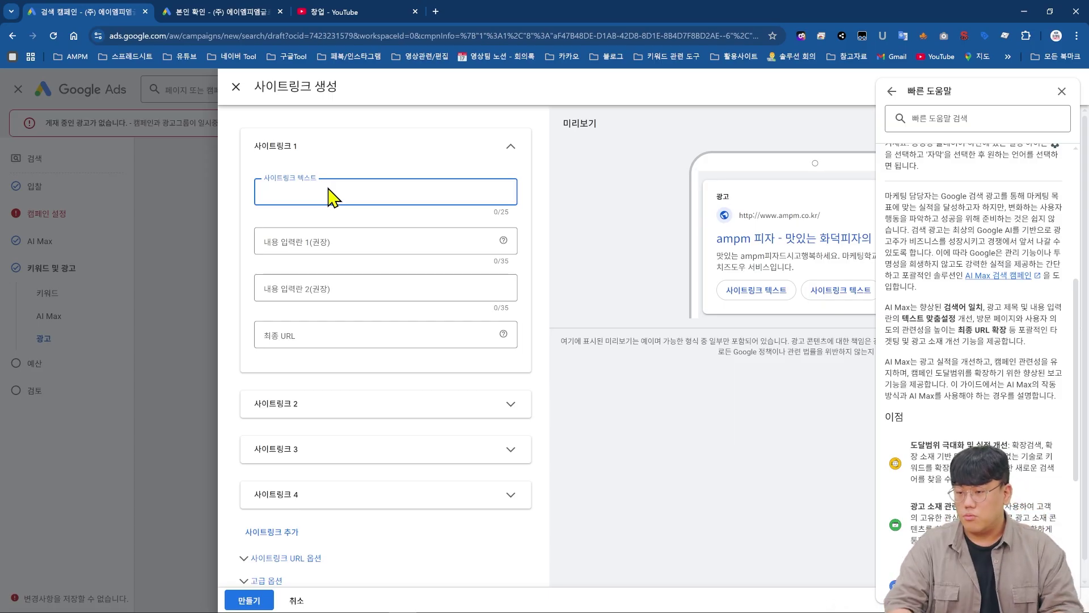
pyautogui.write('ㄱ')
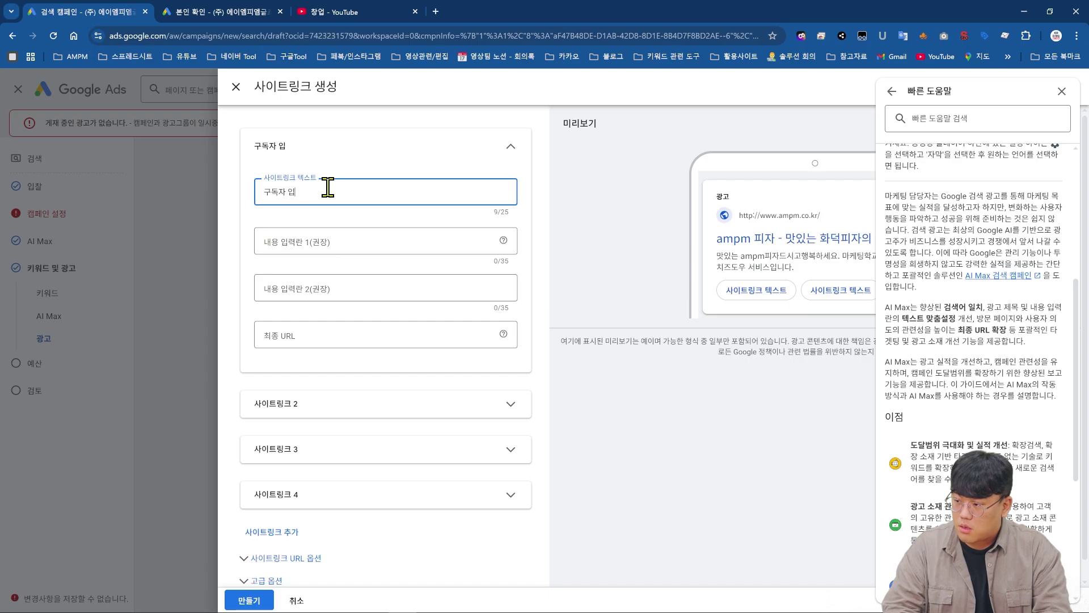
pyautogui.write('독자 이벤트')
pyautogui.press('Tab')
pyautogui.write('맛있니')
pyautogui.press('Tab')
pyautogui.write('귀독자예')
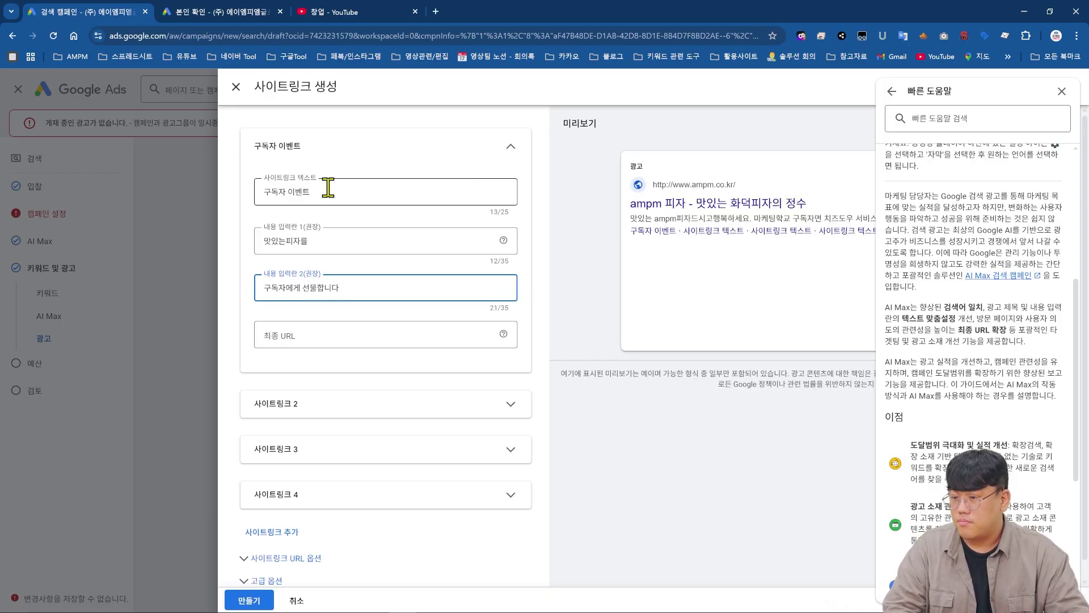
# - Set the sitelink's final URL to ampm.co.kr, save it, and browse the ad preview variants
pyautogui.click(400, 332)
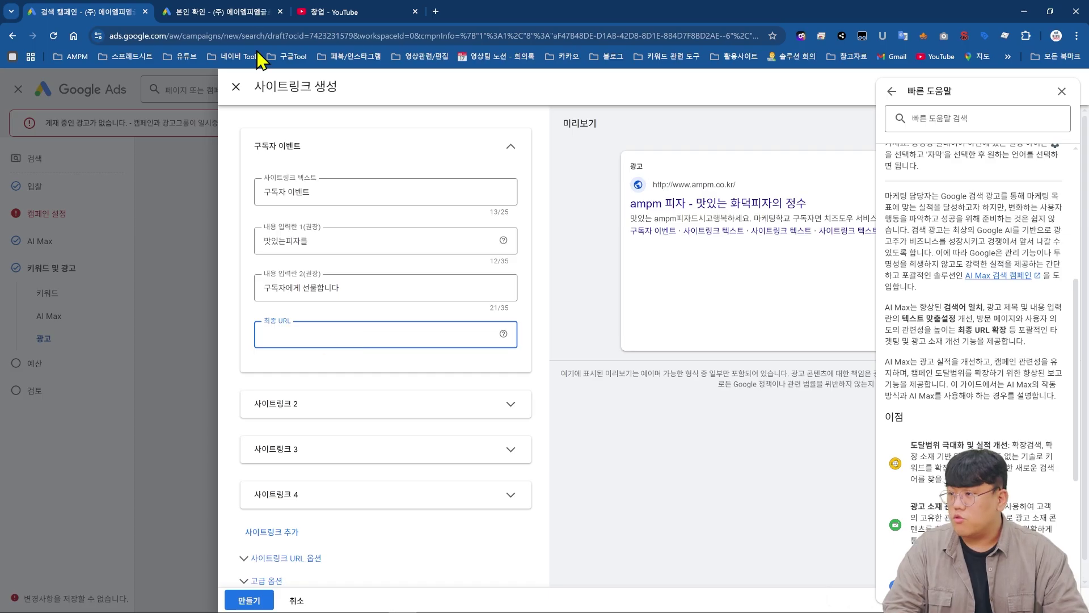
pyautogui.click(348, 13)
pyautogui.write('ampm.co.ㅏㄱ')
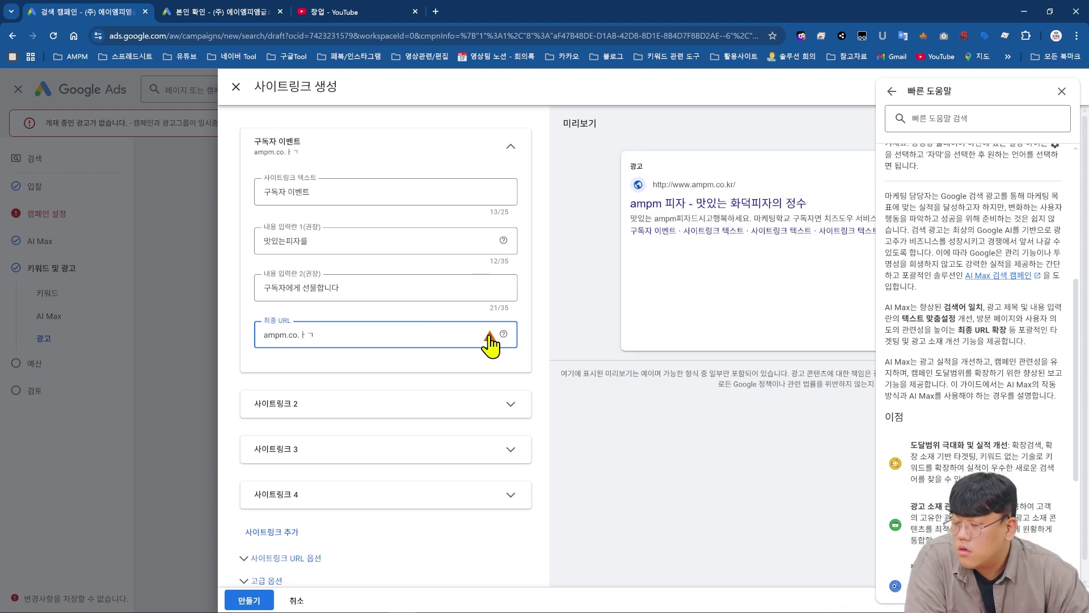
pyautogui.moveTo(491, 343)
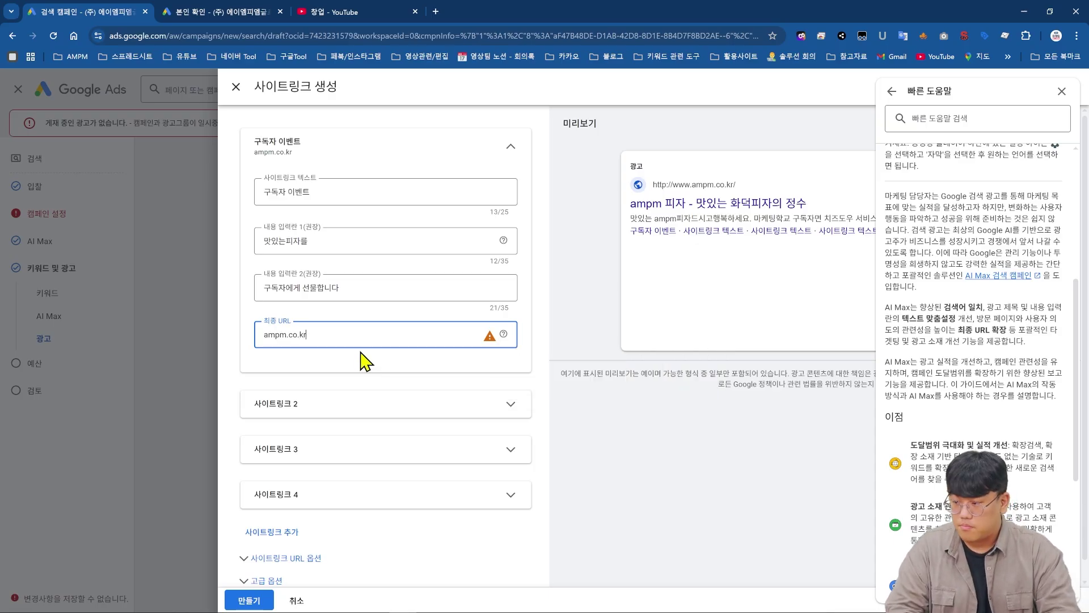
pyautogui.click(247, 599)
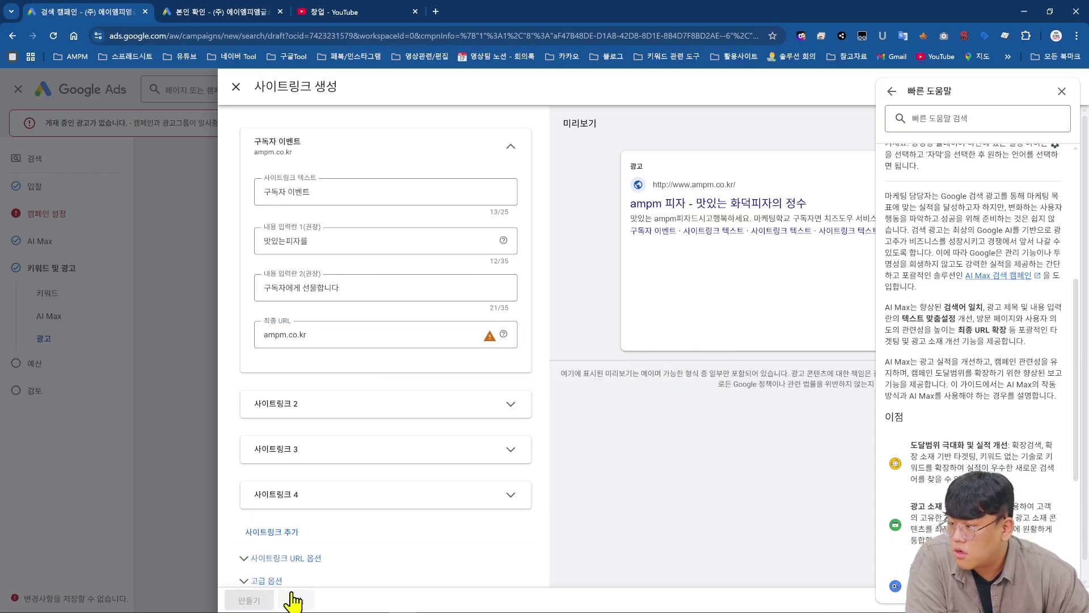
pyautogui.scroll(20, 518, 433)
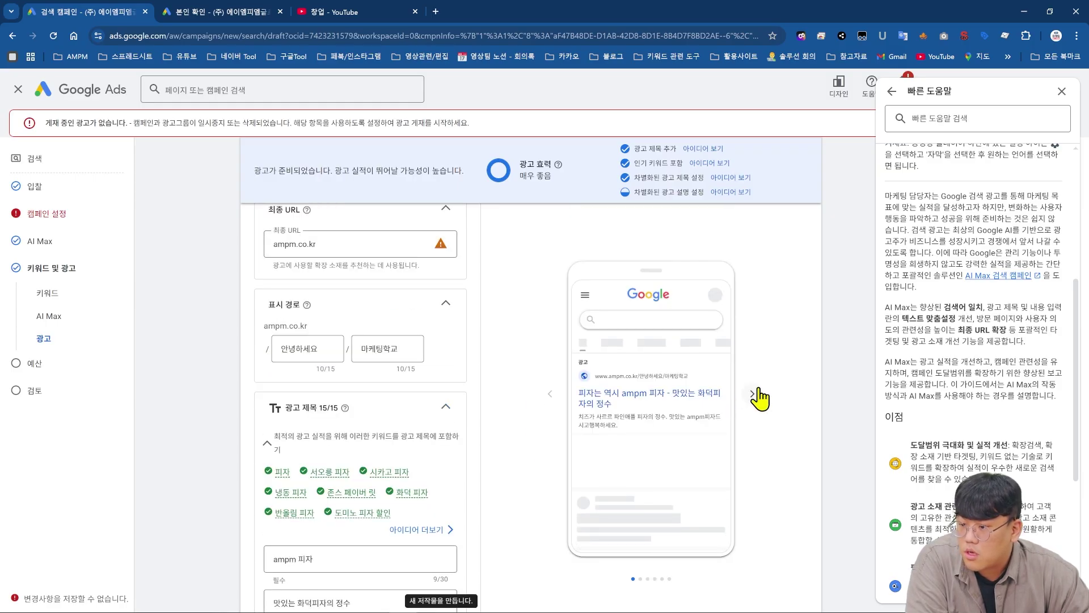
pyautogui.click(758, 392)
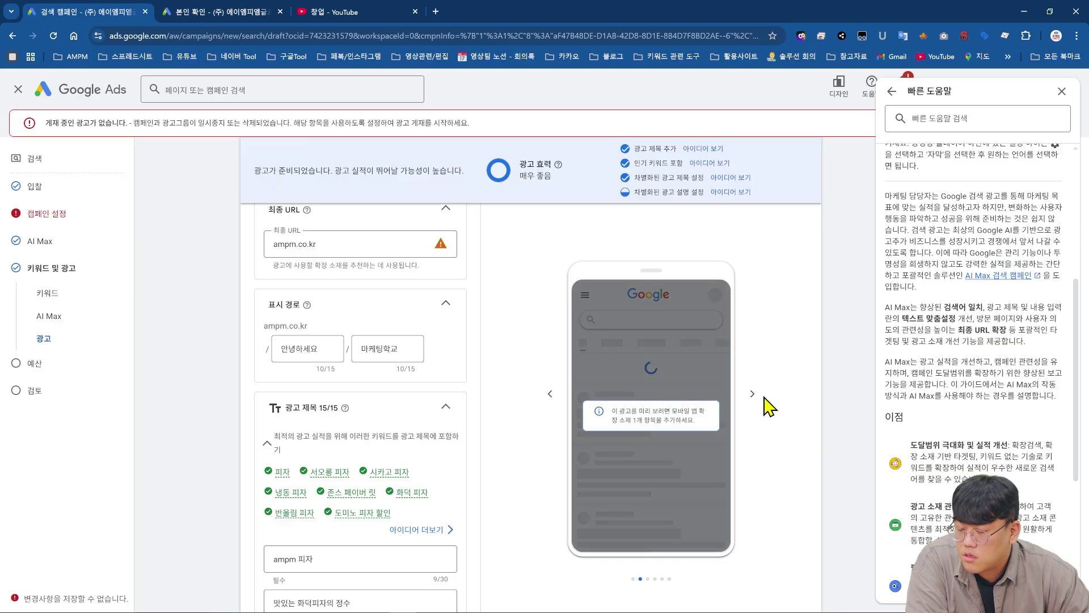
pyautogui.click(550, 393)
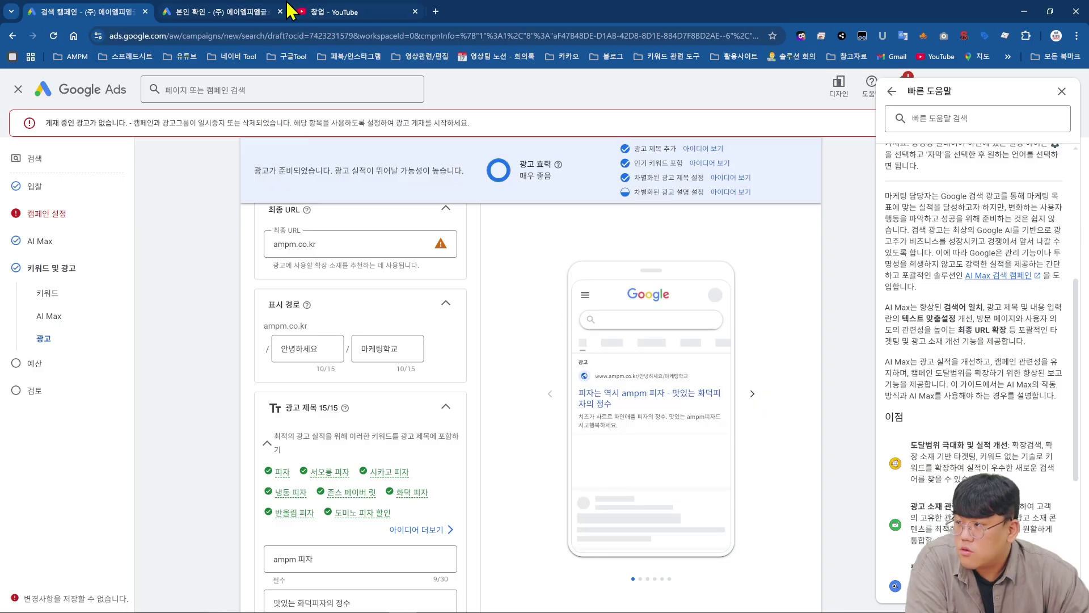
# - Check competitors' ads for the 카페창업 query in a new Google tab, then return to the ad editor
pyautogui.click(438, 11)
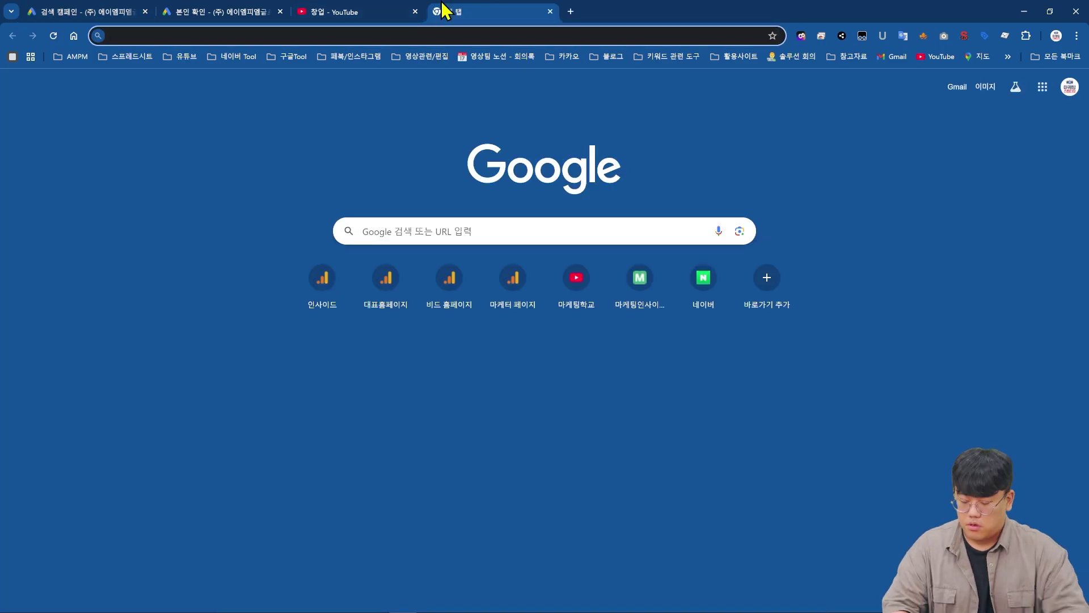
pyautogui.write('창업')
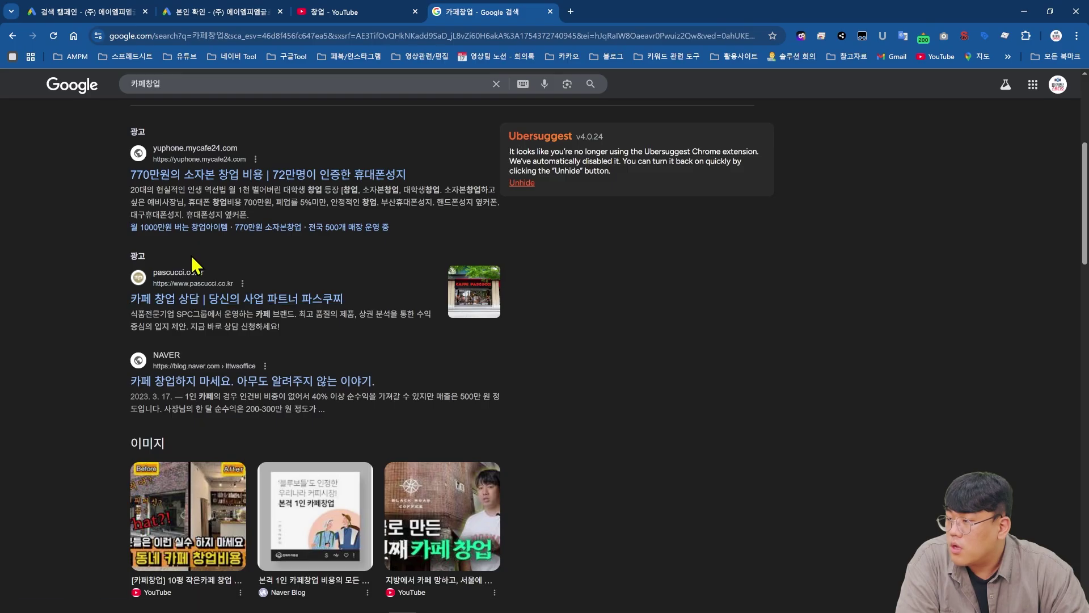
pyautogui.scroll(5, 181, 411)
pyautogui.scroll(-4, 181, 411)
pyautogui.click(196, 11)
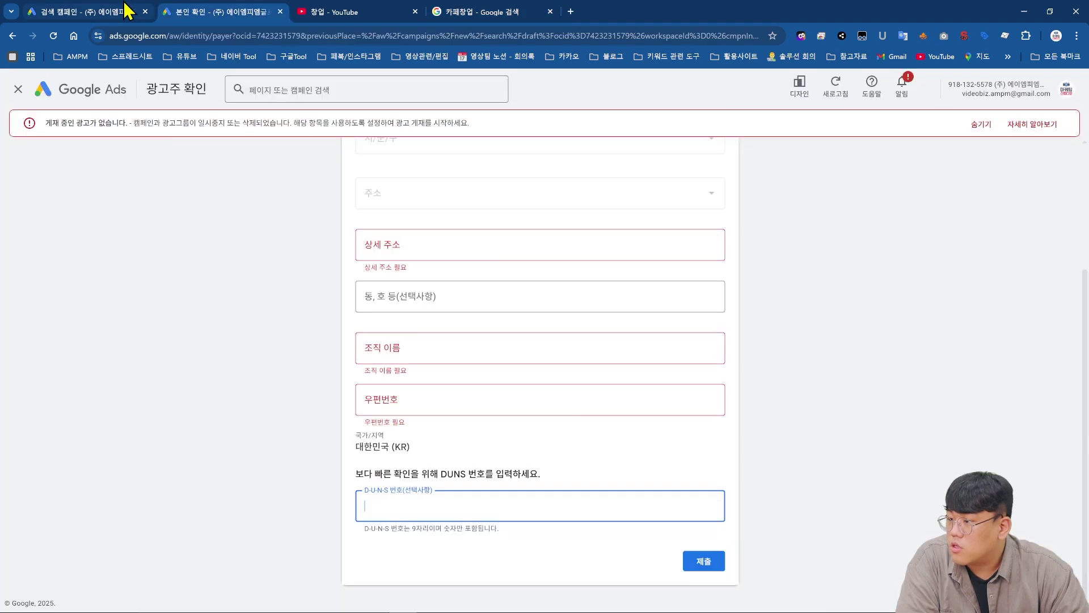
pyautogui.click(127, 12)
pyautogui.scroll(-10, 373, 452)
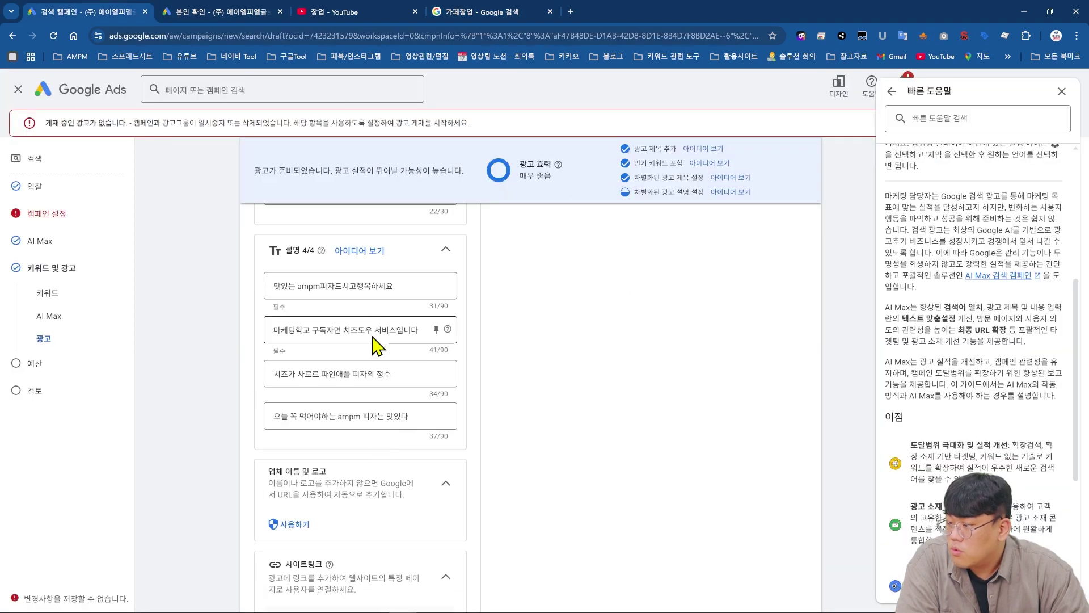
pyautogui.scroll(-4, 372, 391)
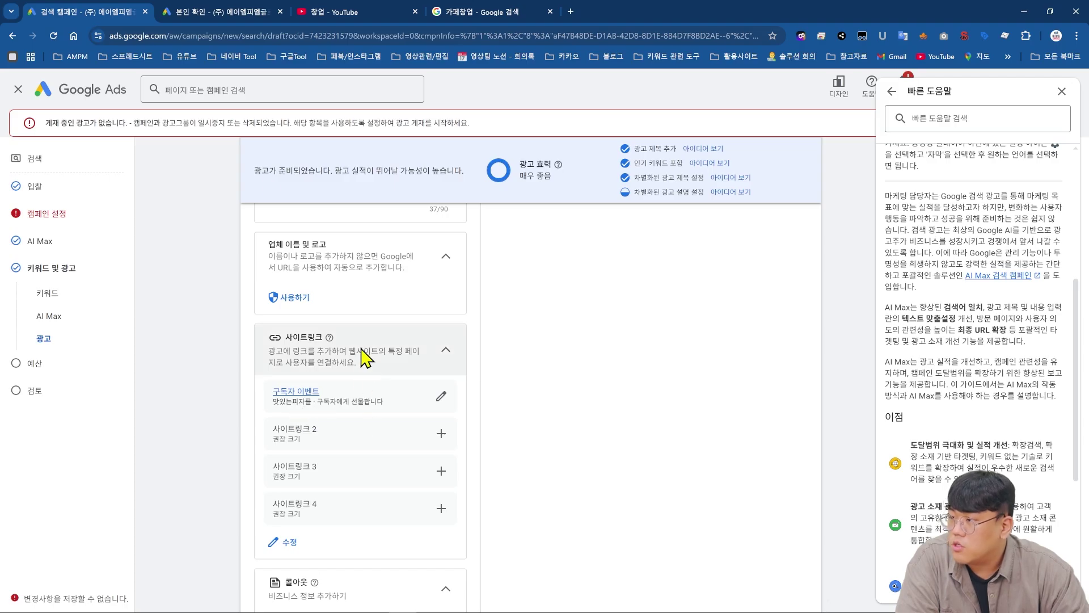
pyautogui.click(469, 12)
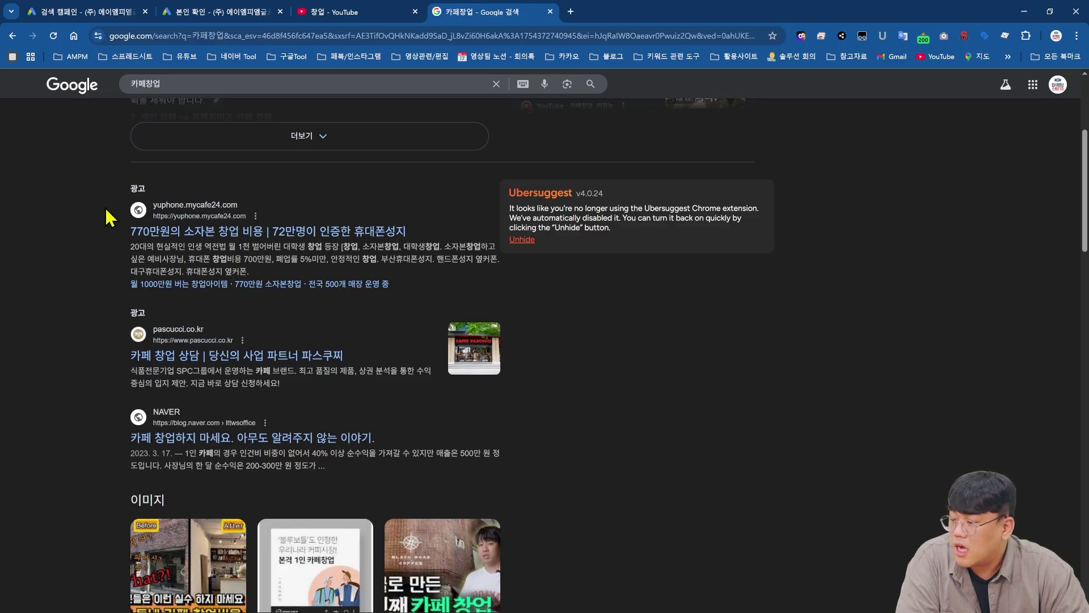
pyautogui.click(85, 11)
pyautogui.scroll(-4, 245, 351)
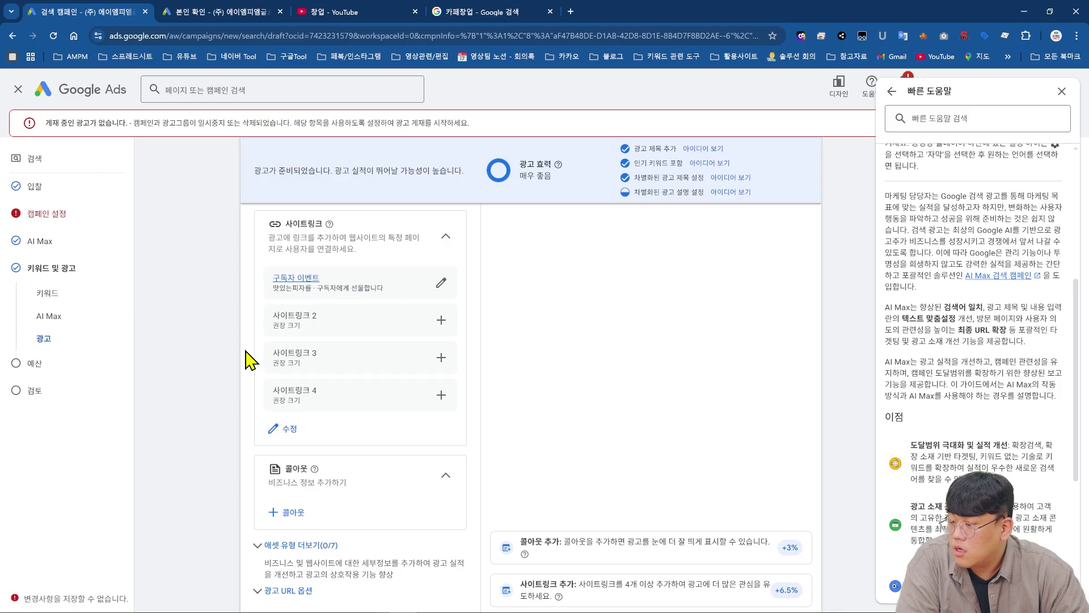
# - Create the callout '피클도 무료로 드립니다' and apply it to the campaign
pyautogui.click(304, 410)
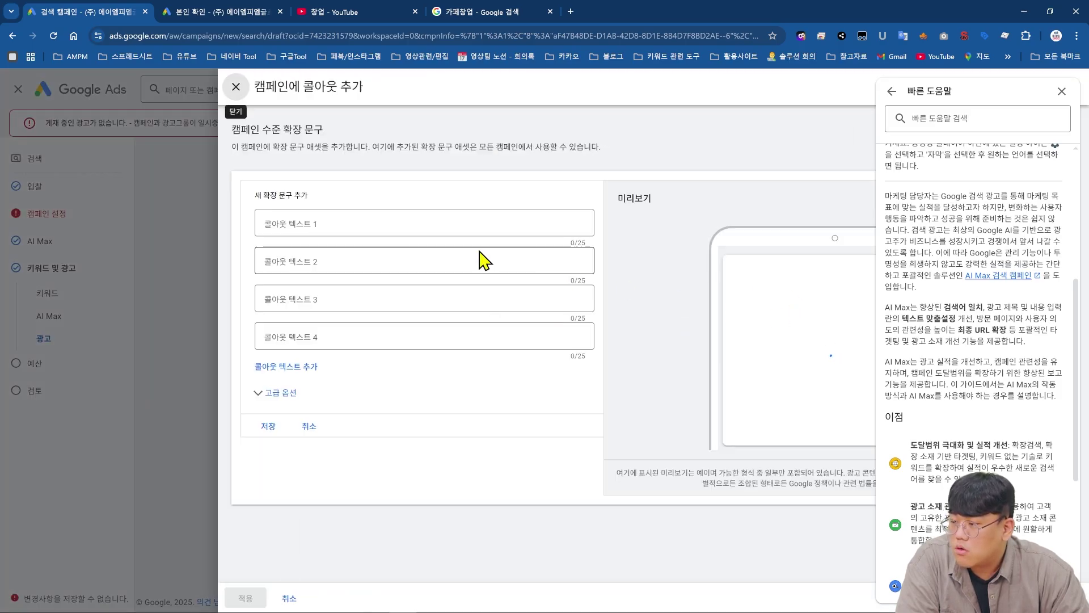
pyautogui.click(491, 221)
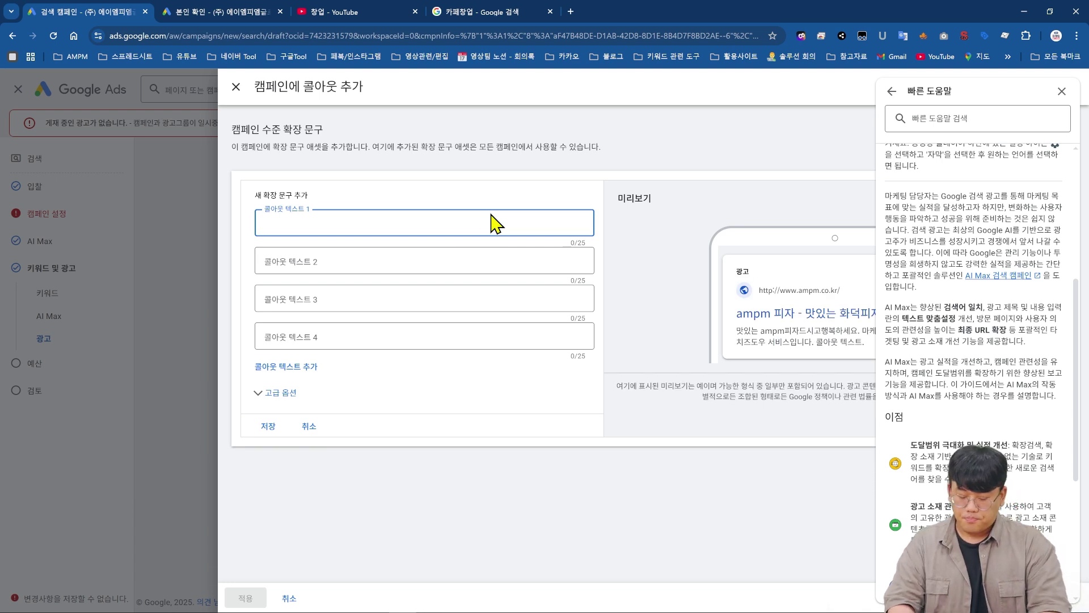
pyautogui.click(1061, 90)
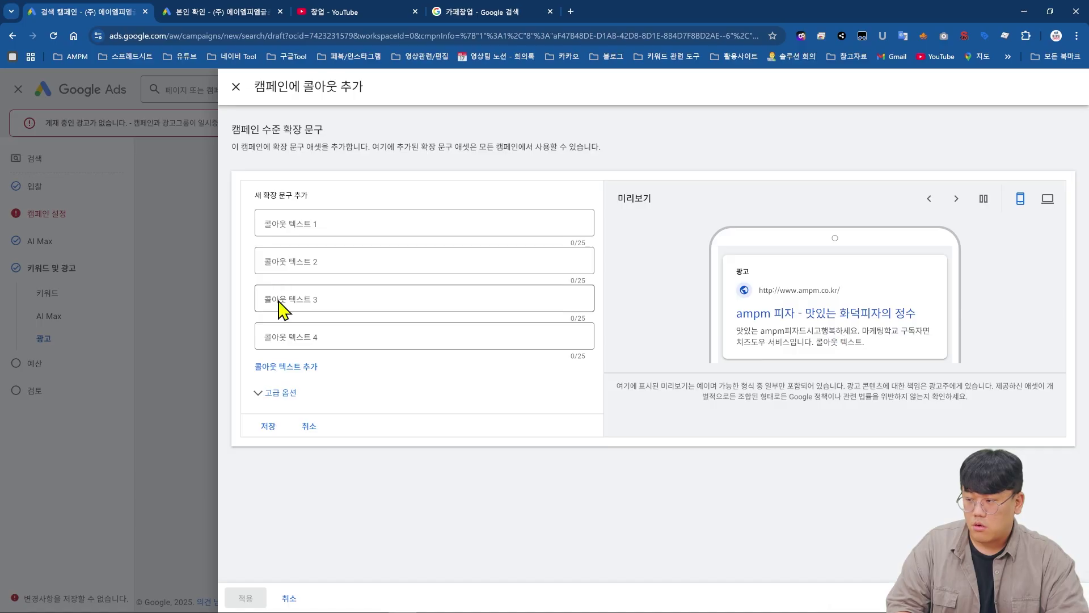
pyautogui.click(343, 221)
pyautogui.write('피클도 무료로 드')
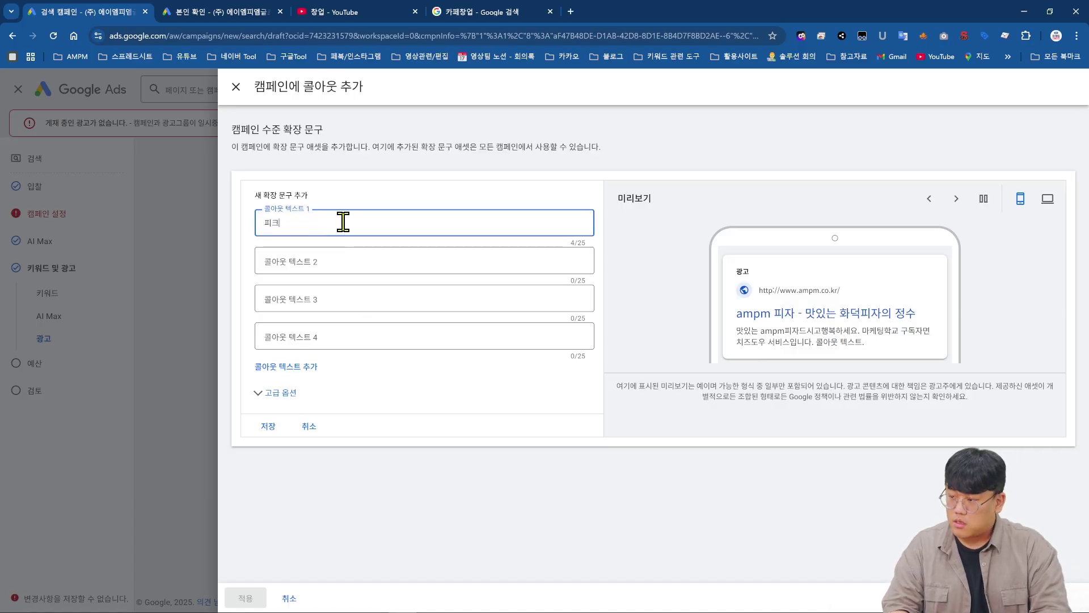
pyautogui.write('립니다')
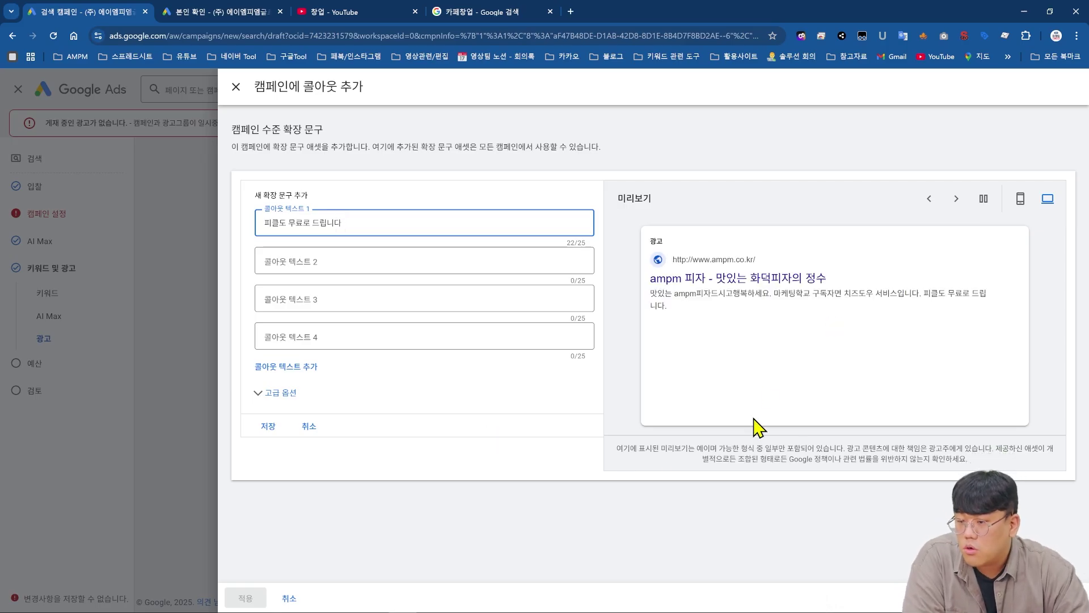
pyautogui.click(274, 427)
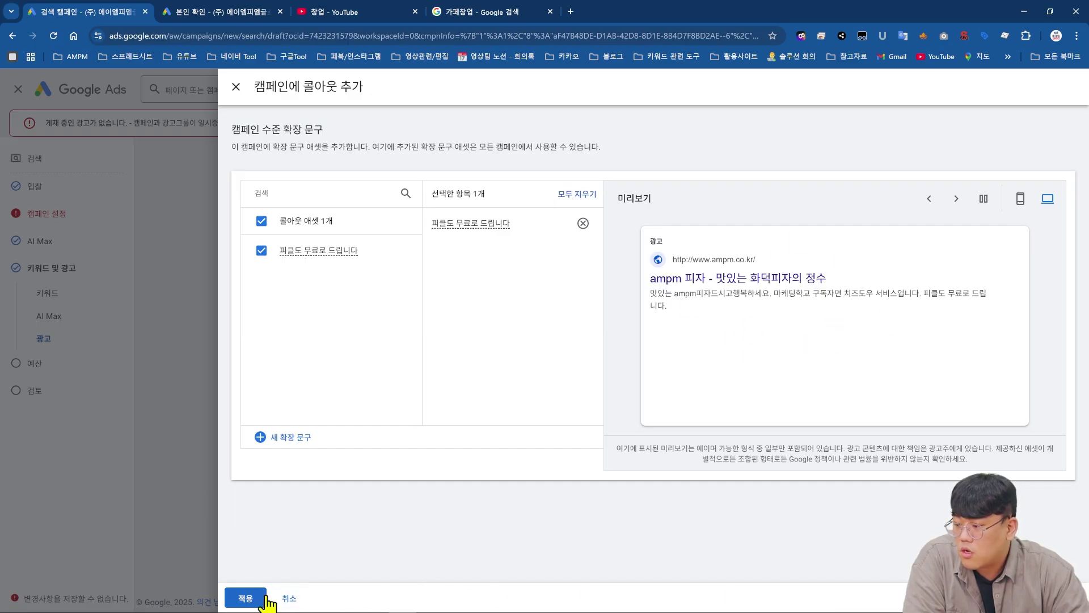
pyautogui.click(241, 598)
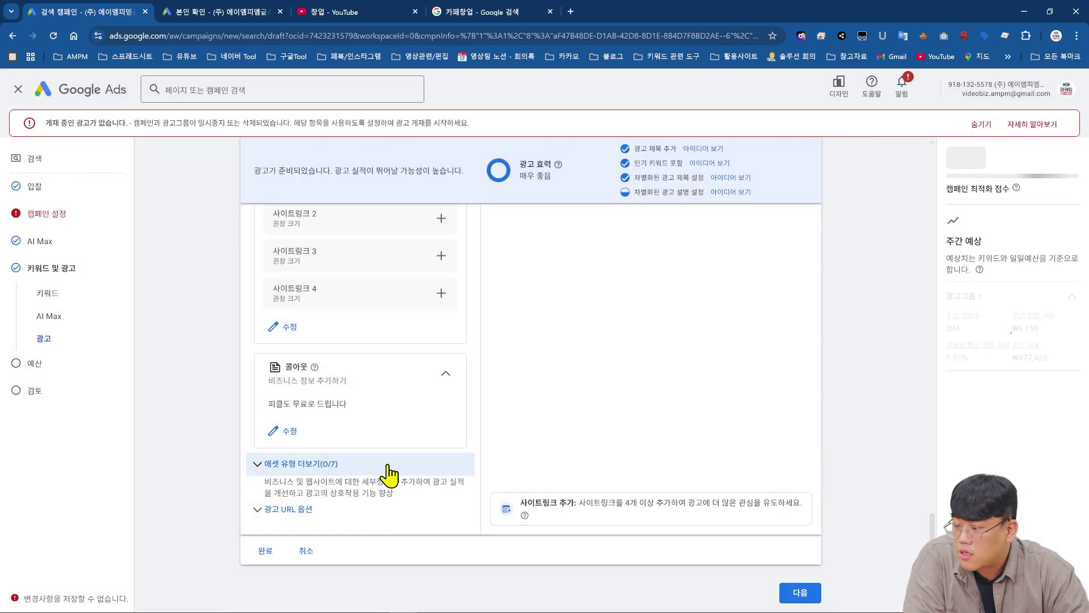
# - Expand the extra asset types and preview the promotion form without adding one
pyautogui.click(389, 468)
pyautogui.scroll(-2, 409, 445)
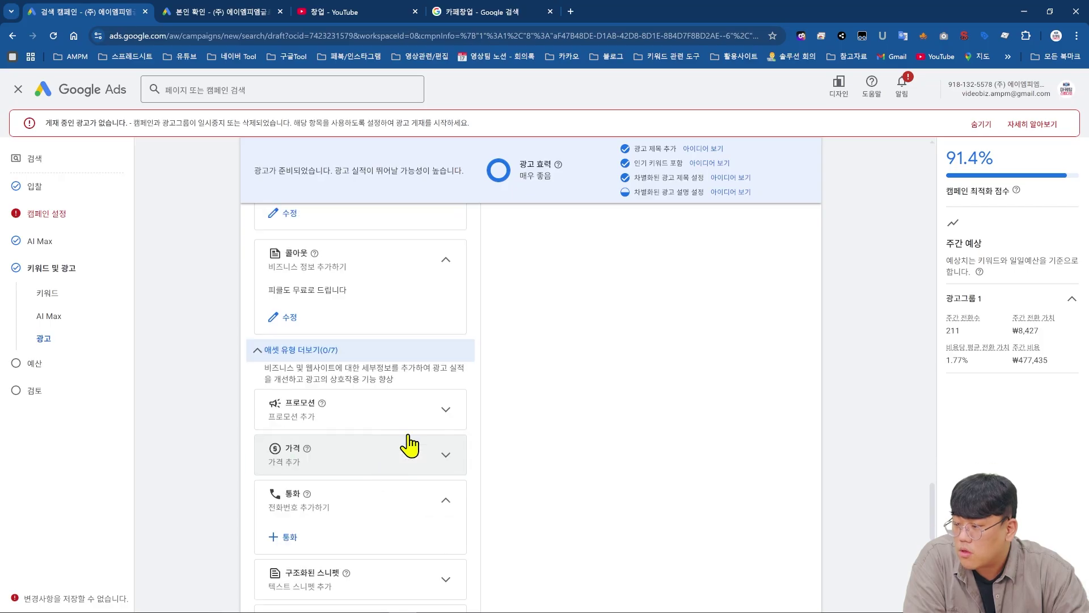
pyautogui.click(445, 418)
pyautogui.click(293, 446)
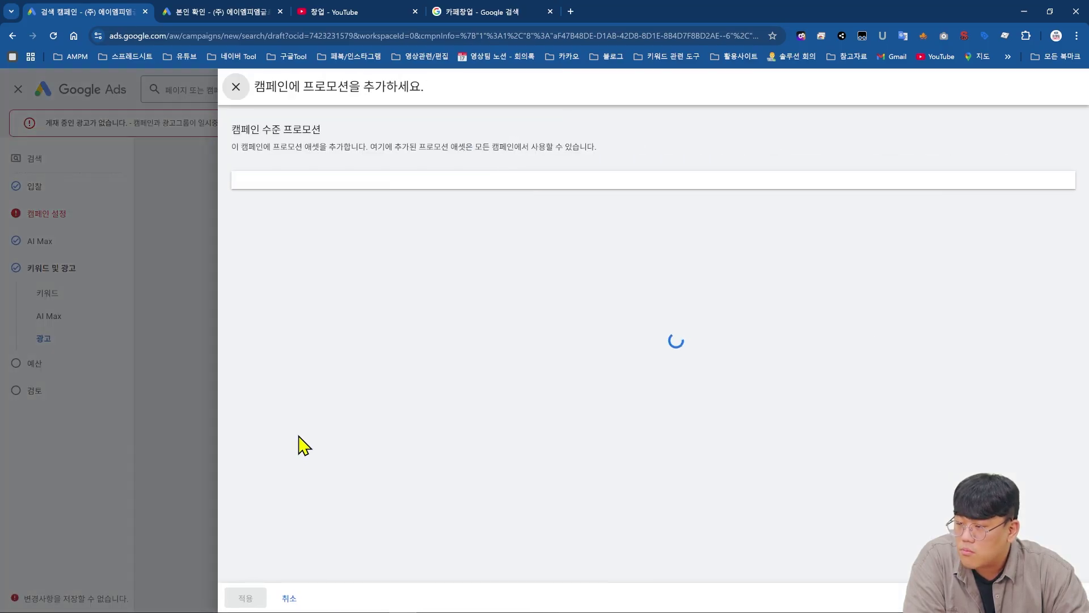
pyautogui.scroll(-2, 448, 321)
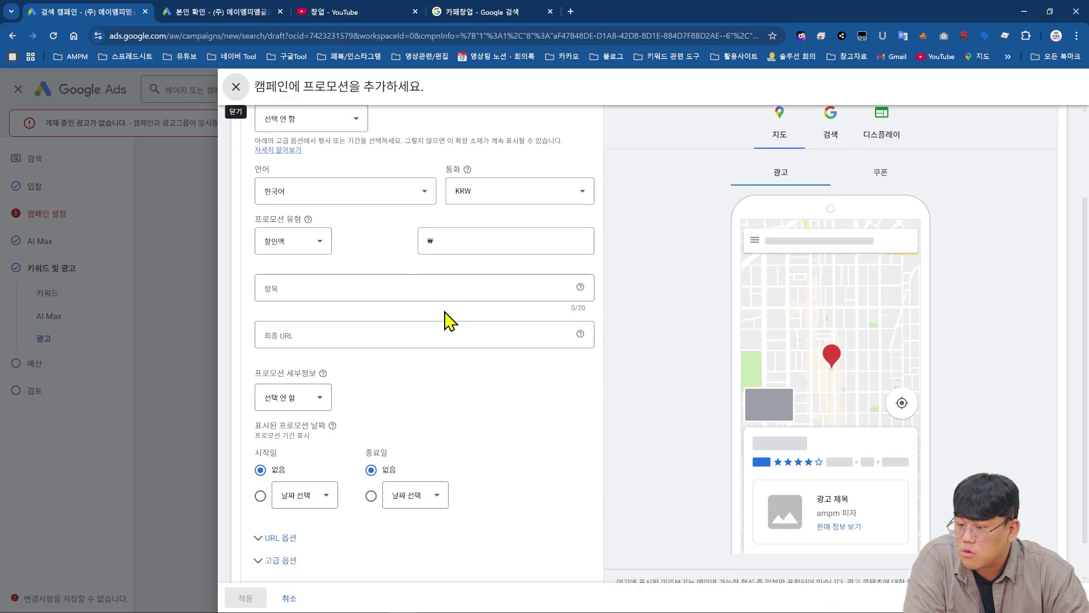
pyautogui.scroll(2, 239, 404)
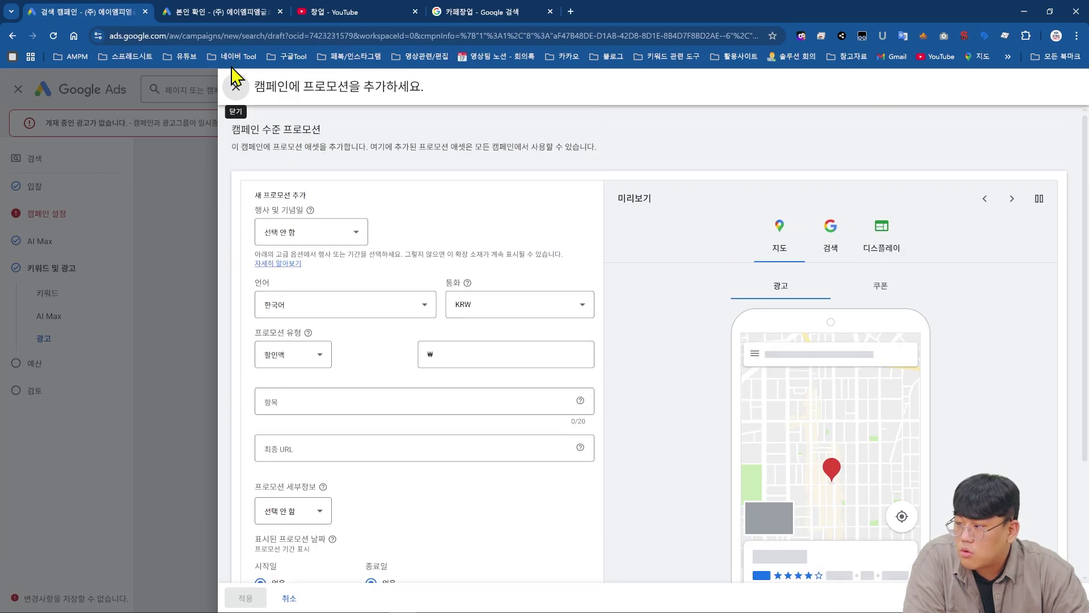
pyautogui.click(235, 87)
# - Expand the 가격 and 구조화된 스니펫 sections and begin a new structured snippet
pyautogui.scroll(-3, 321, 386)
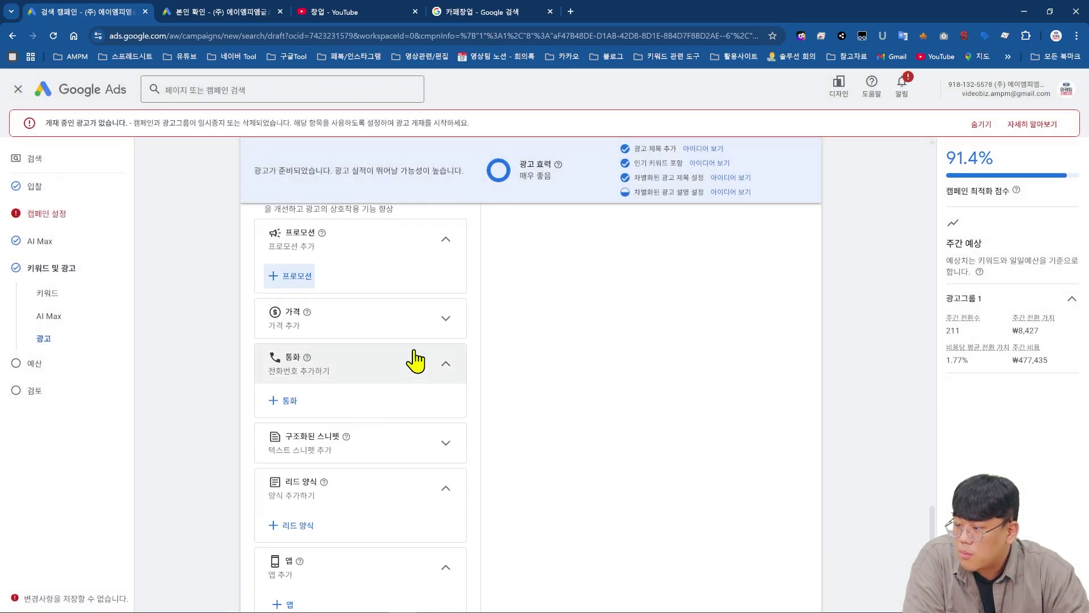
pyautogui.click(423, 335)
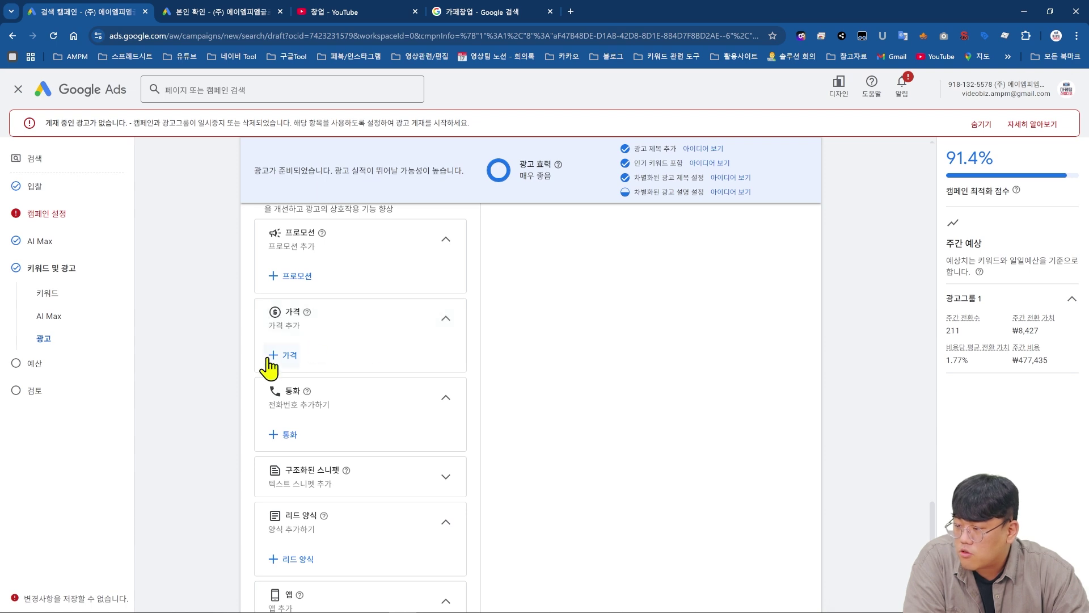
pyautogui.scroll(-1, 266, 370)
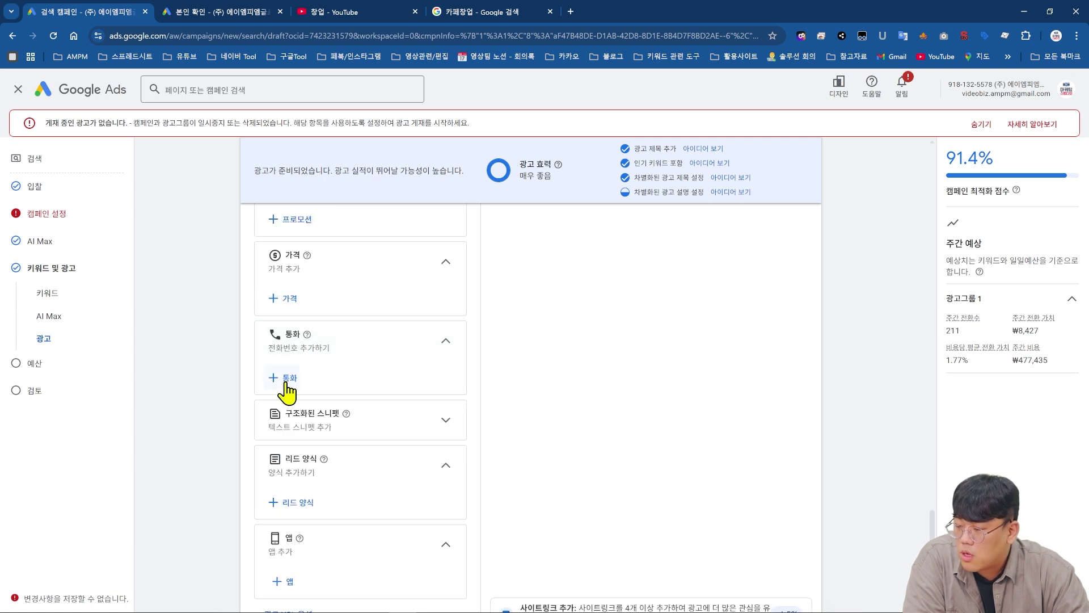
pyautogui.scroll(-2, 288, 389)
pyautogui.click(420, 312)
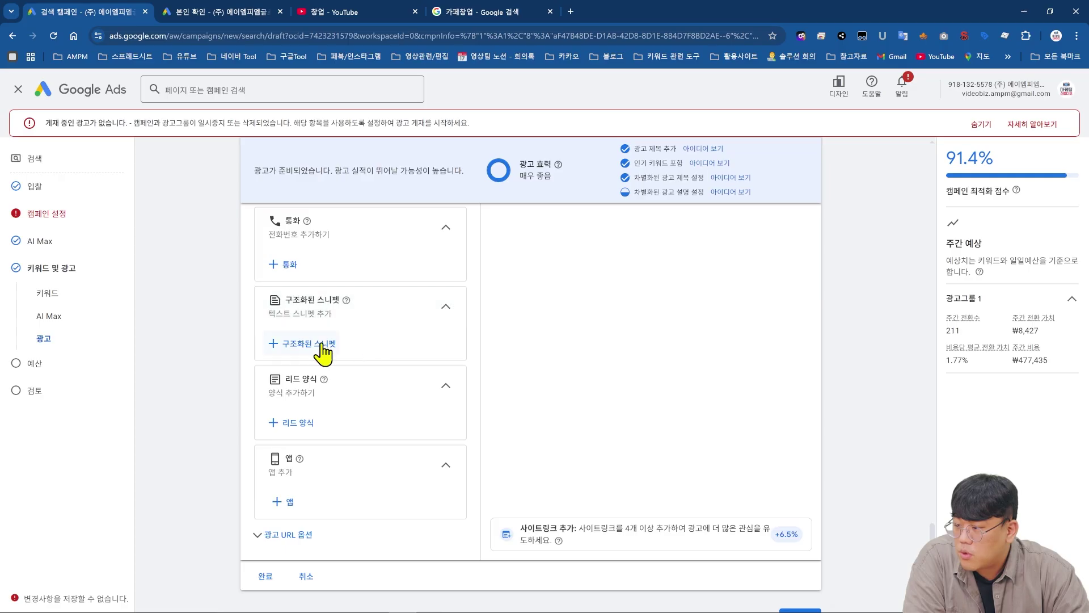
pyautogui.click(335, 342)
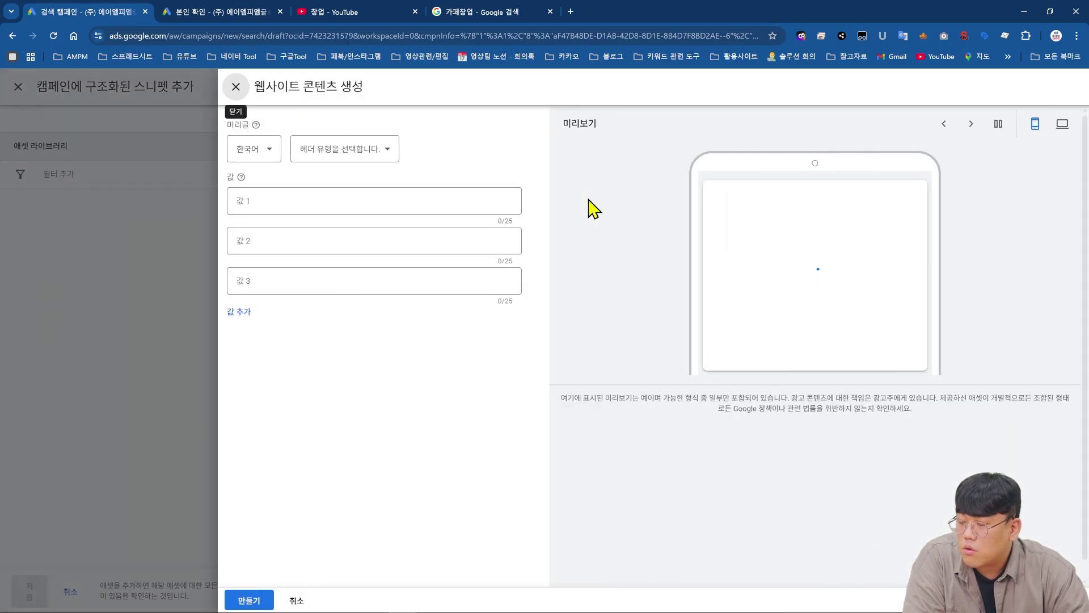
# - Draft a 브랜드 snippet with values 'ampm 화덕피자' and '맛있는 장인의 솜씨', then discard it uncreated
pyautogui.click(345, 147)
pyautogui.scroll(-2, 365, 284)
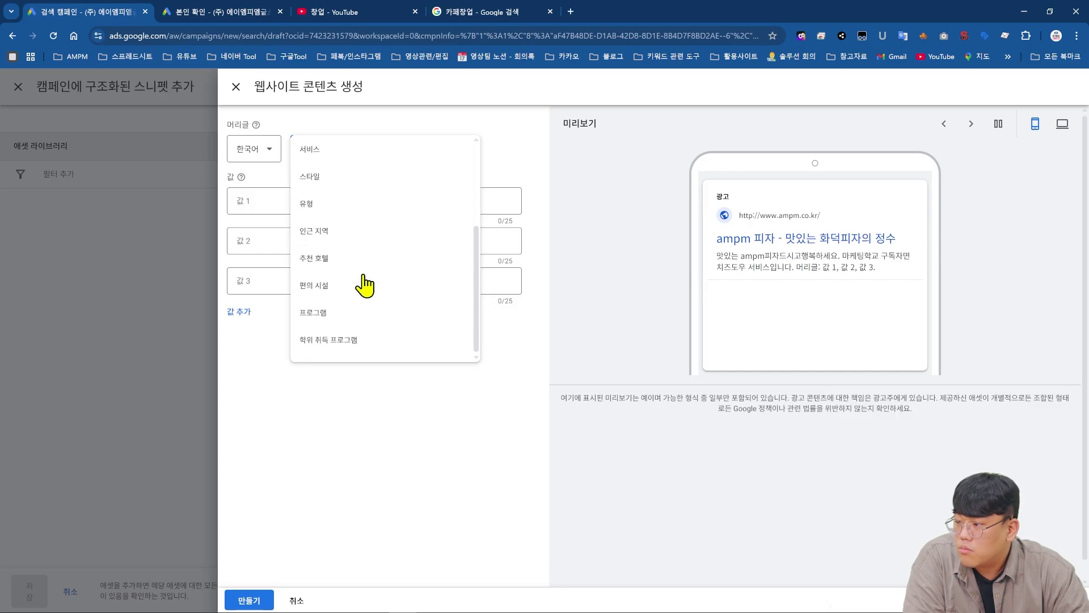
pyautogui.click(357, 241)
pyautogui.click(372, 201)
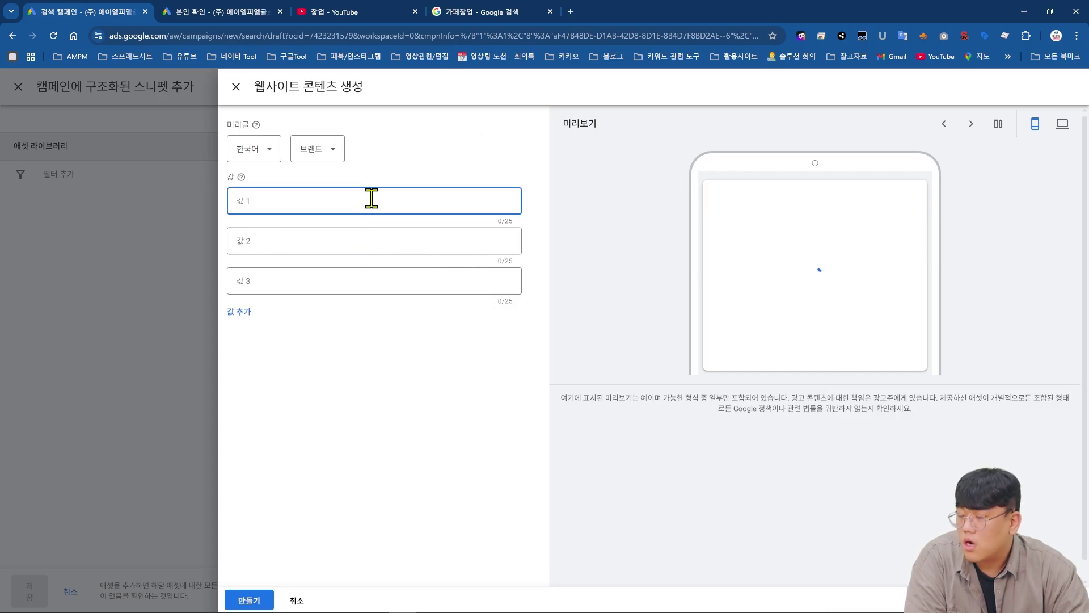
pyautogui.write('ampm')
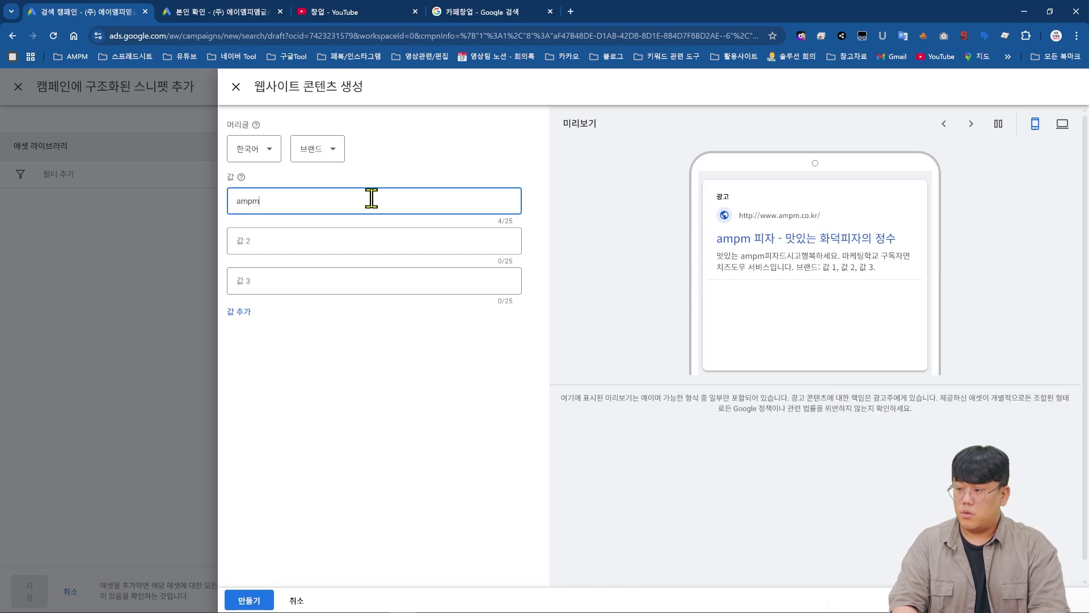
pyautogui.write(' 화덕피자')
pyautogui.press('Tab')
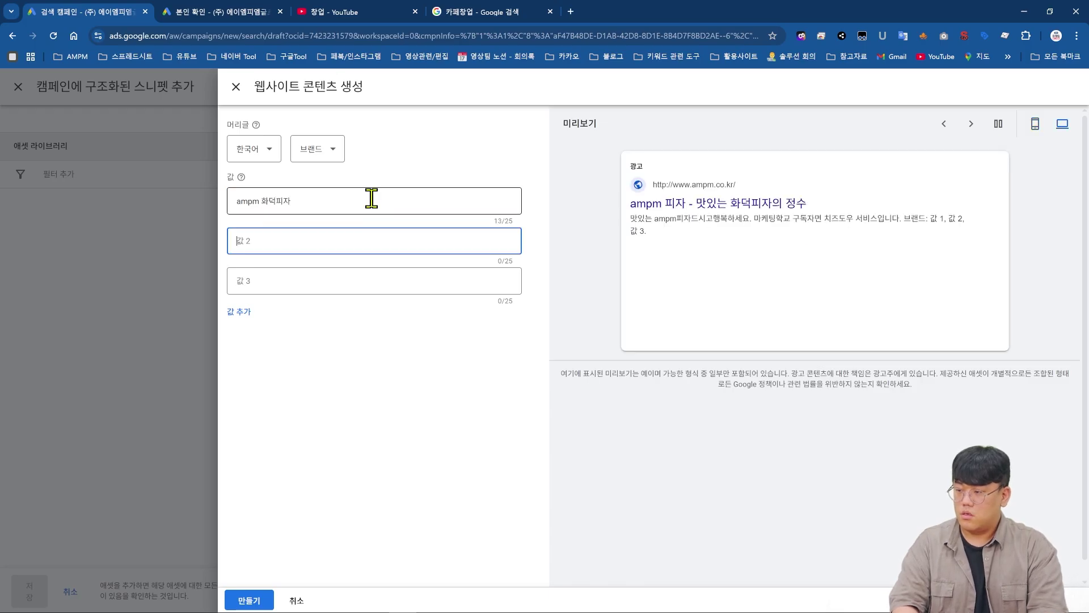
pyautogui.write('맛있는 장인')
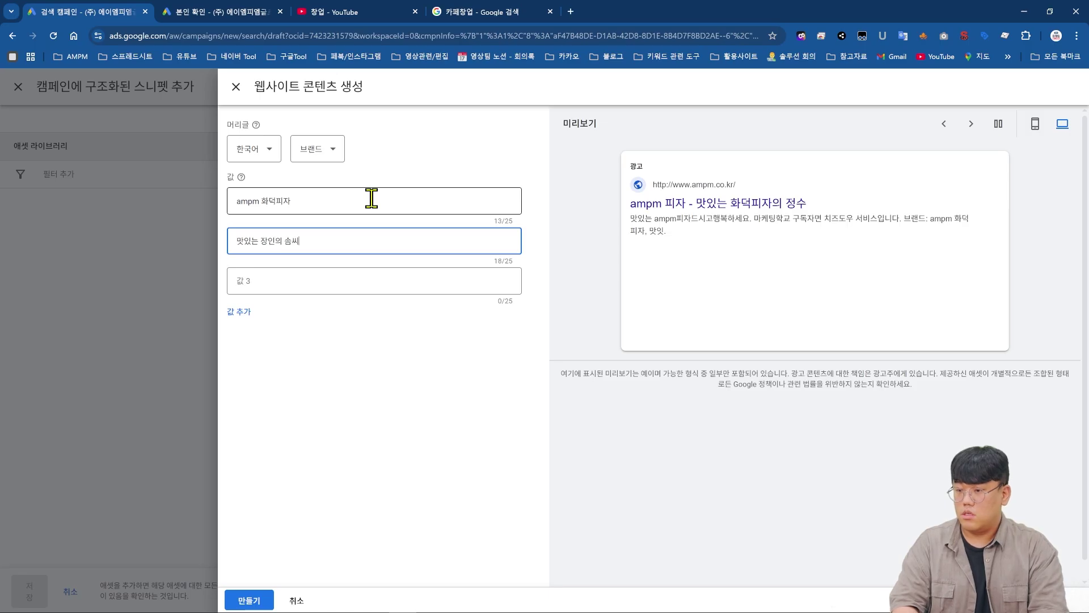
pyautogui.write('의 솜씨')
pyautogui.press('Tab')
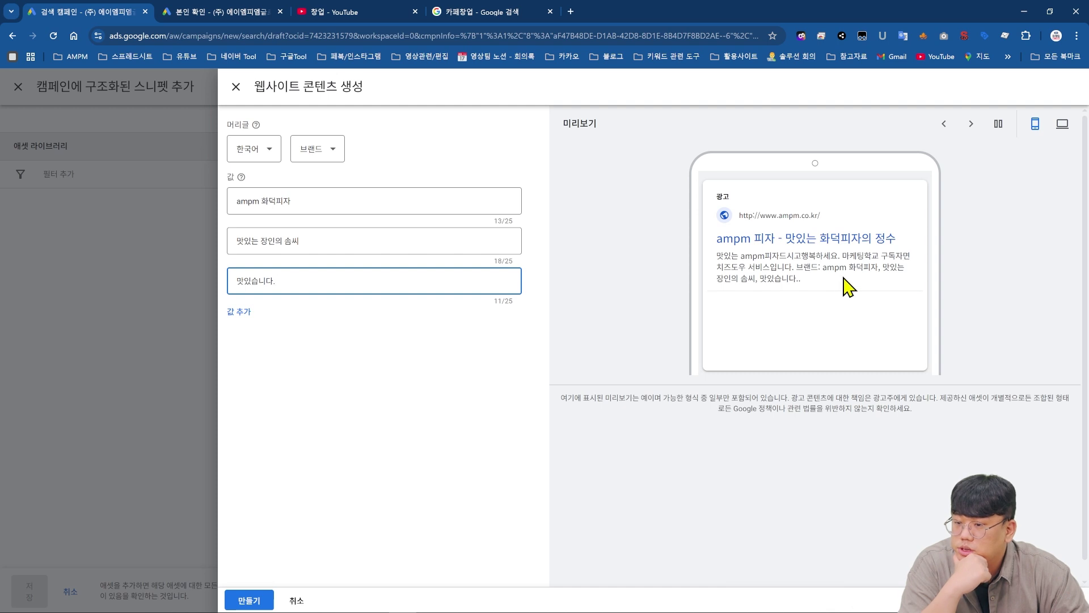
pyautogui.click(234, 86)
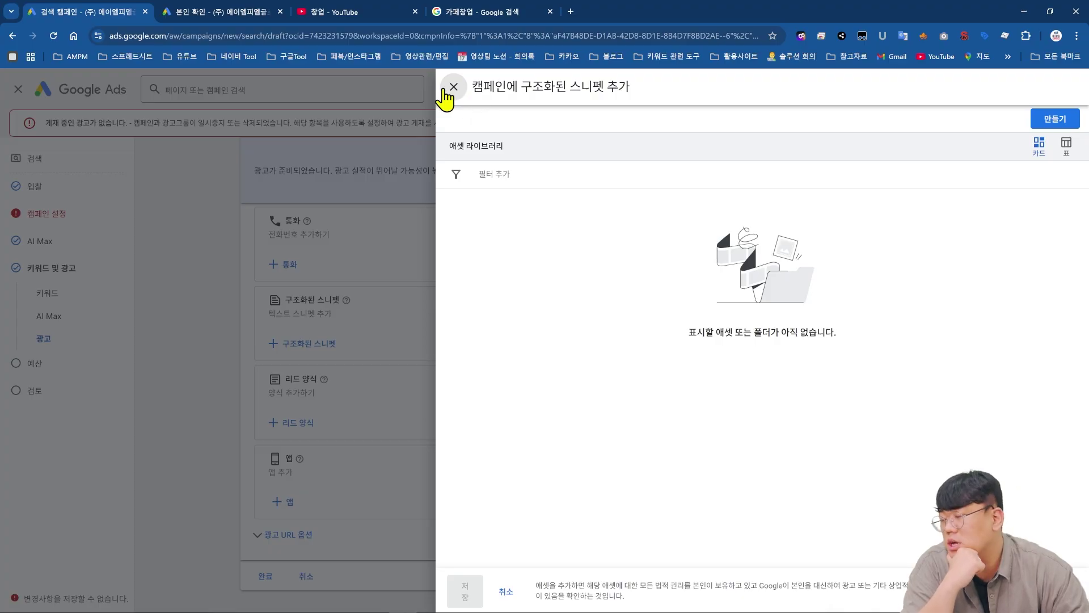
pyautogui.click(448, 90)
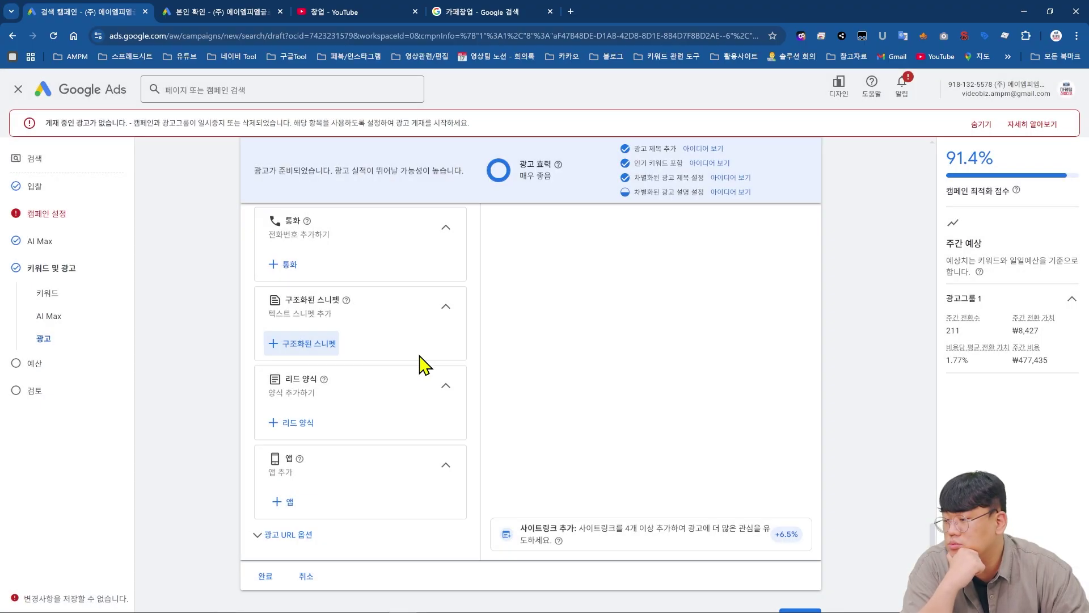
# - Start a lead form that asks for the respondent's name, e-mail and phone number
pyautogui.click(300, 429)
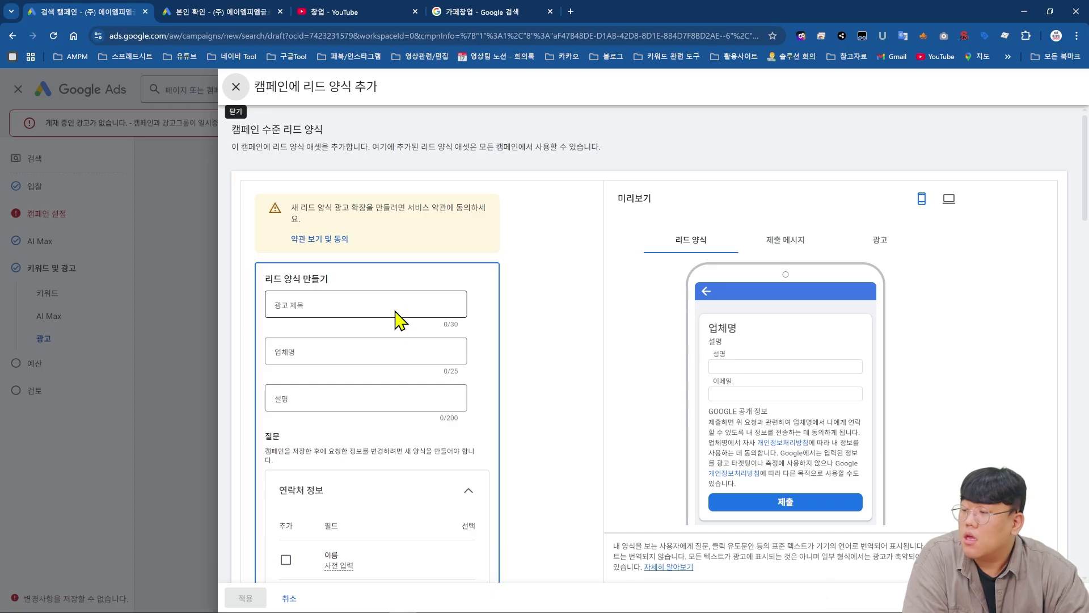
pyautogui.click(394, 307)
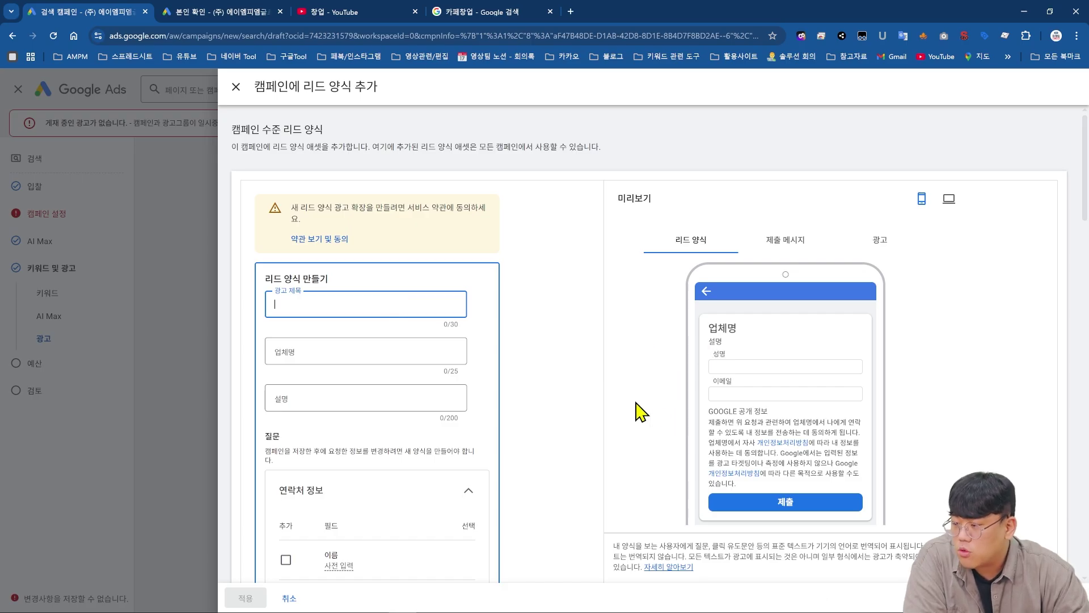
pyautogui.scroll(-3, 398, 308)
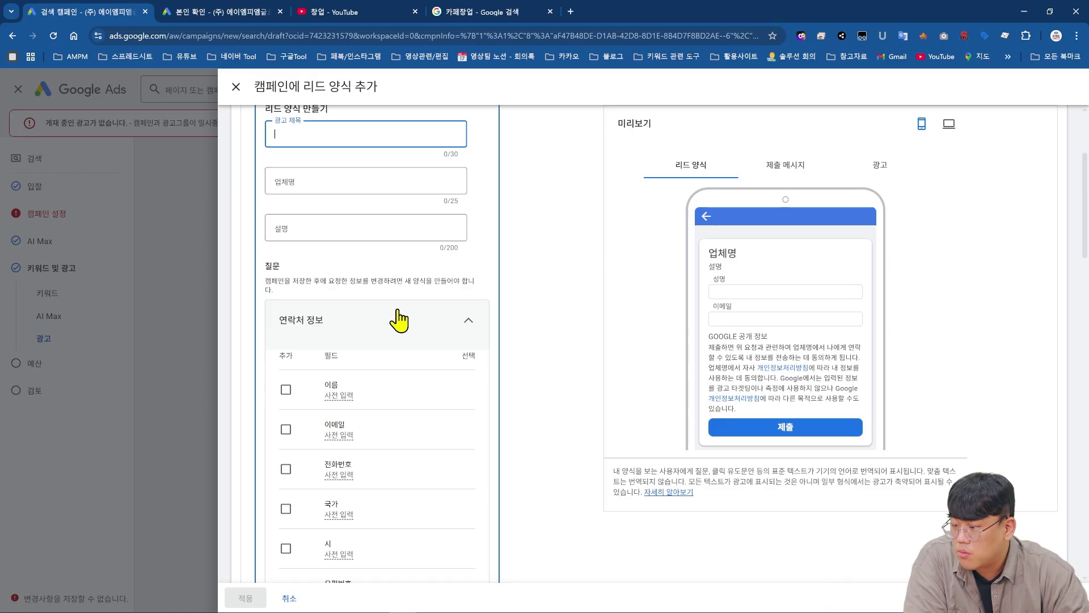
pyautogui.scroll(-3, 396, 318)
pyautogui.click(286, 219)
pyautogui.click(286, 304)
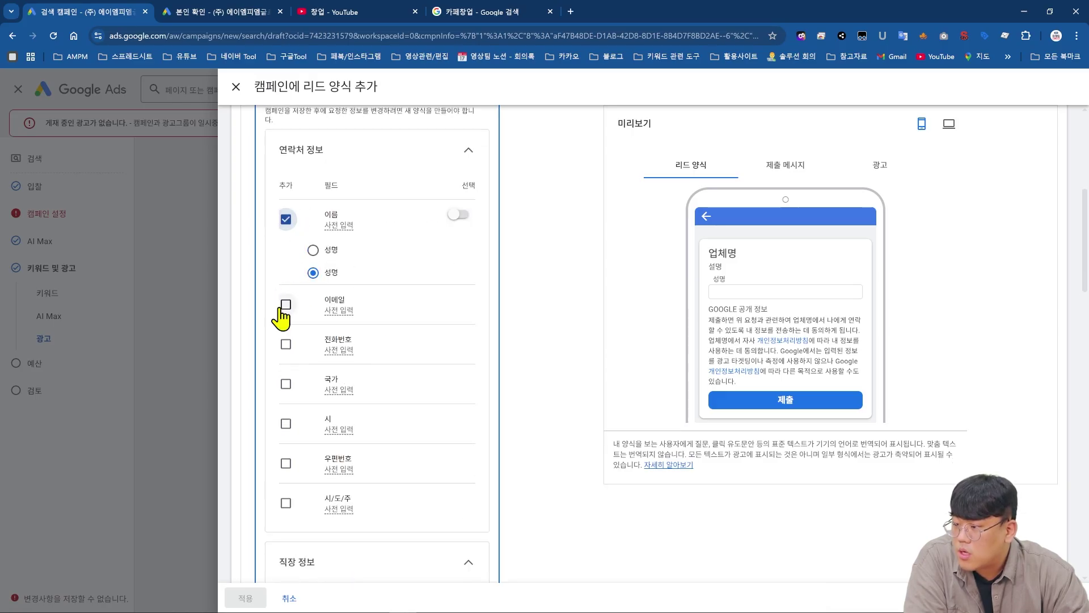
pyautogui.click(285, 344)
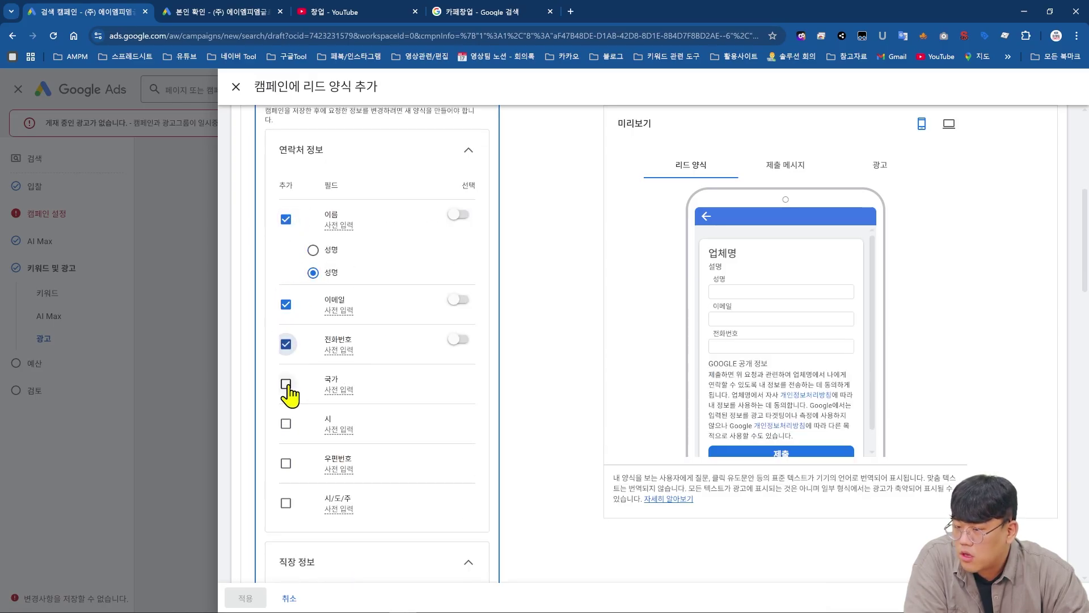
# - Add a minimum-age question set to 25, keeping English as the question language
pyautogui.moveTo(342, 224)
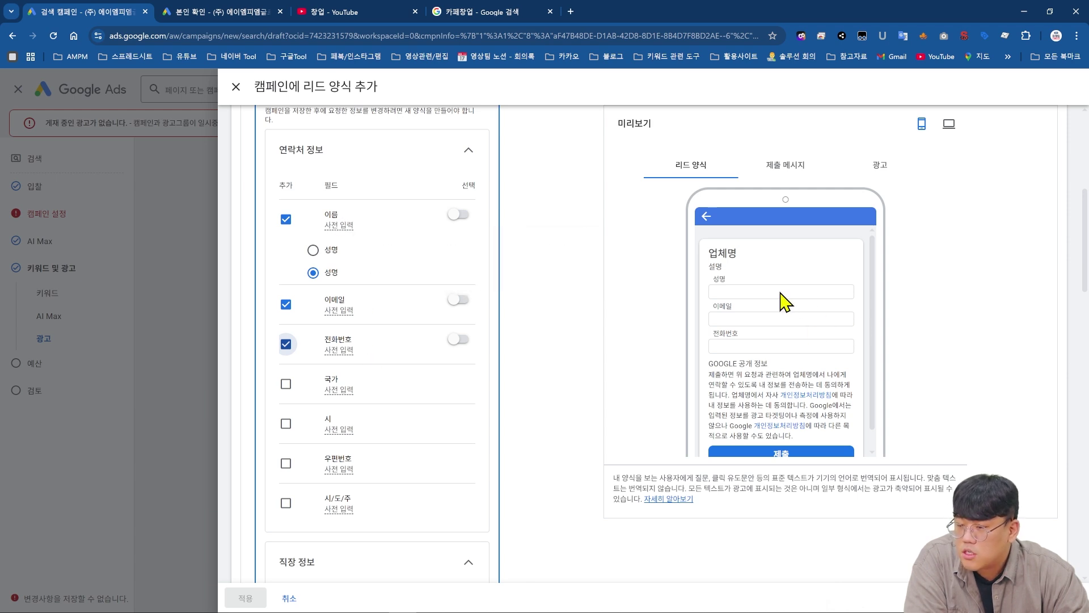
pyautogui.scroll(-1, 782, 349)
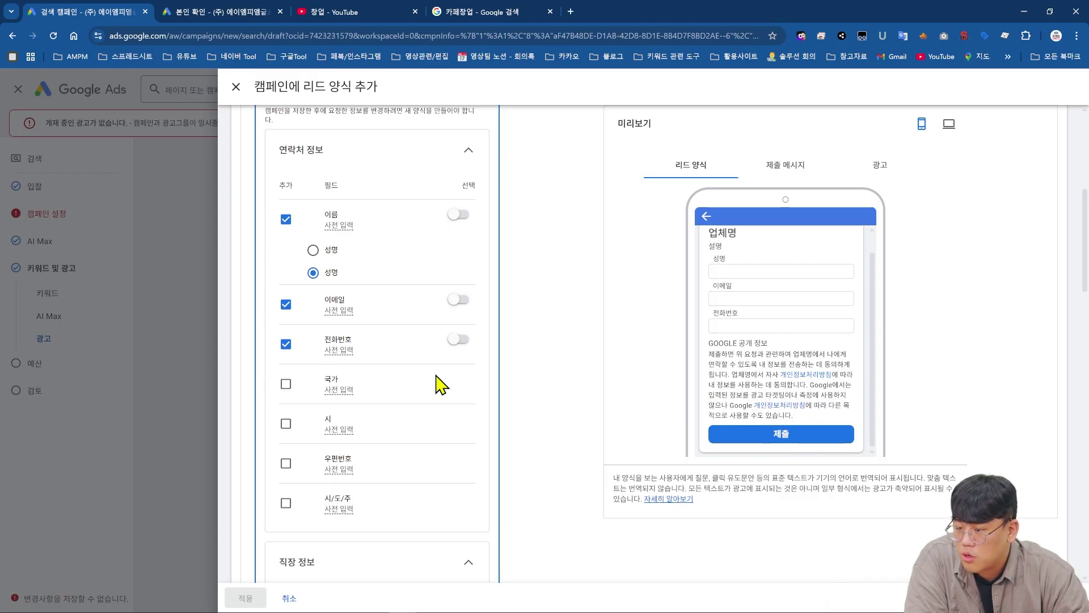
pyautogui.scroll(-6, 377, 359)
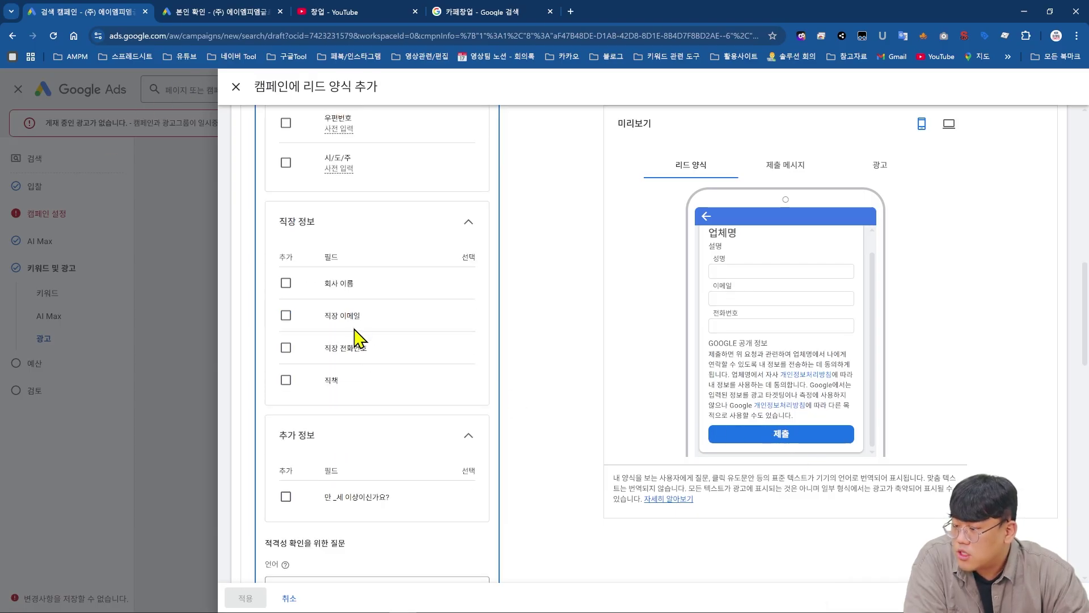
pyautogui.scroll(-2, 357, 339)
pyautogui.click(286, 383)
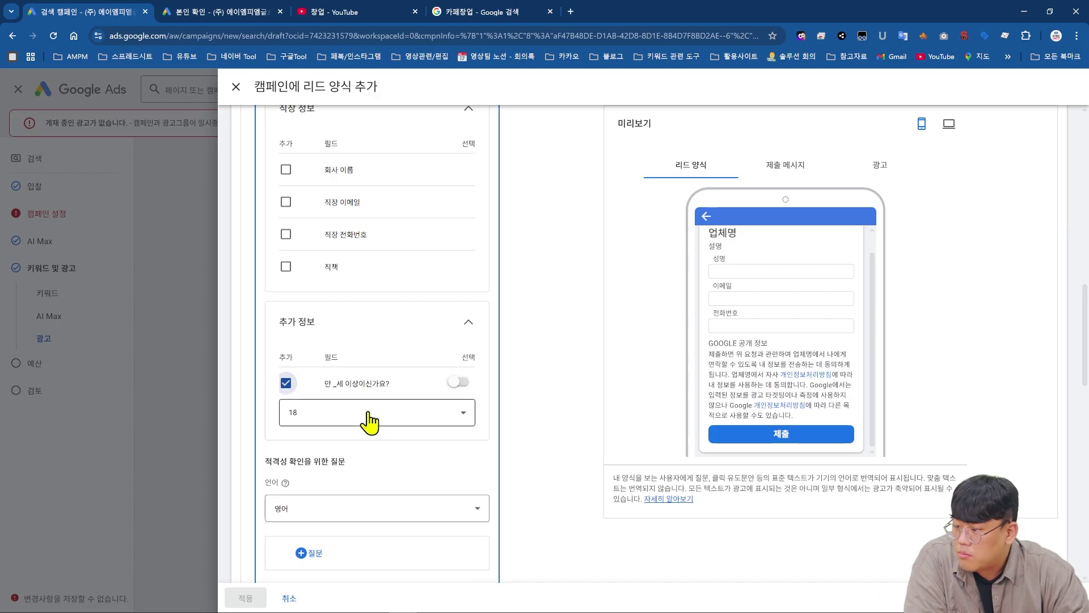
pyautogui.click(360, 418)
pyautogui.click(359, 418)
pyautogui.click(384, 517)
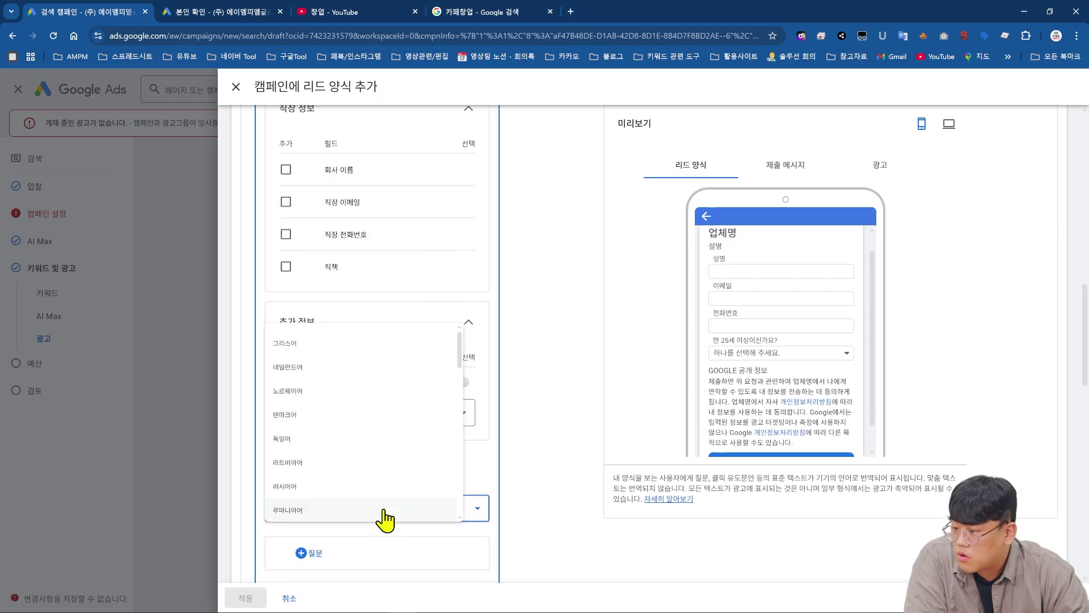
pyautogui.click(509, 529)
# - Switch the qualifying question language to 한국어
pyautogui.scroll(-4, 445, 515)
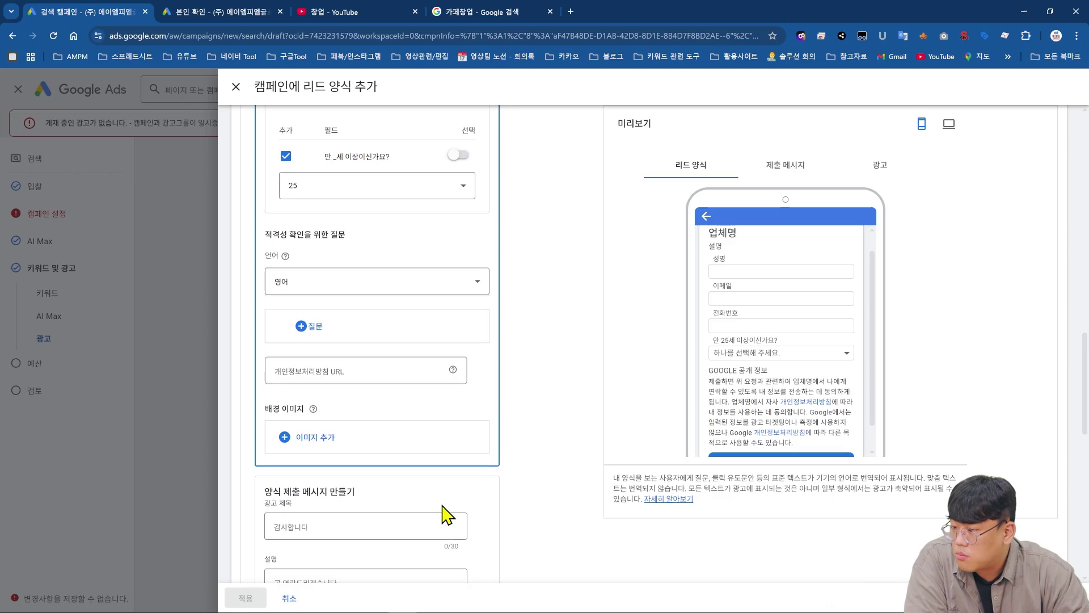
pyautogui.scroll(-4, 409, 384)
pyautogui.scroll(3, 409, 385)
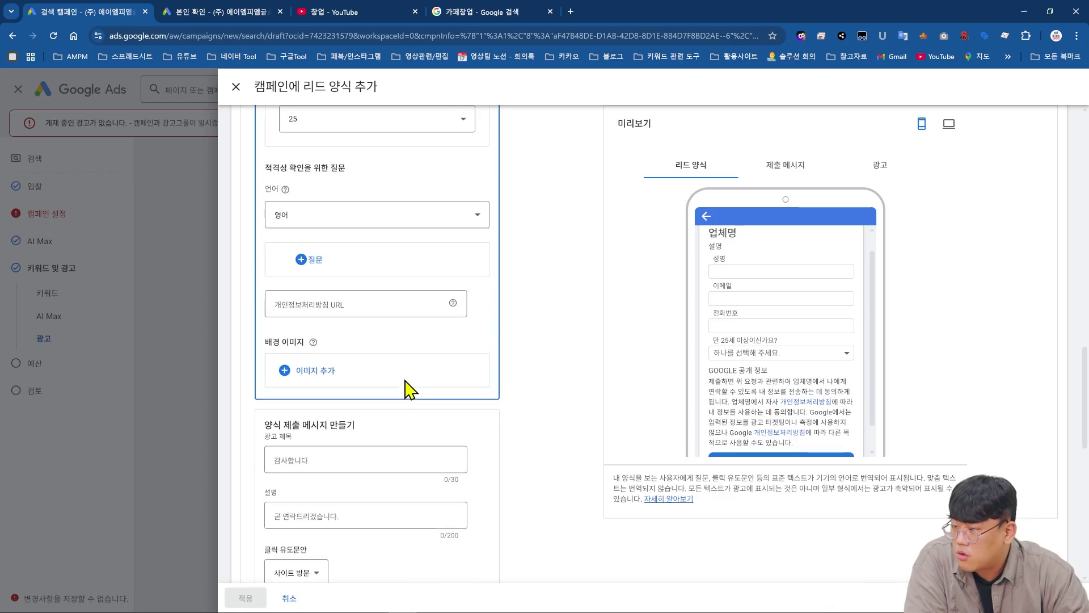
pyautogui.scroll(3, 391, 361)
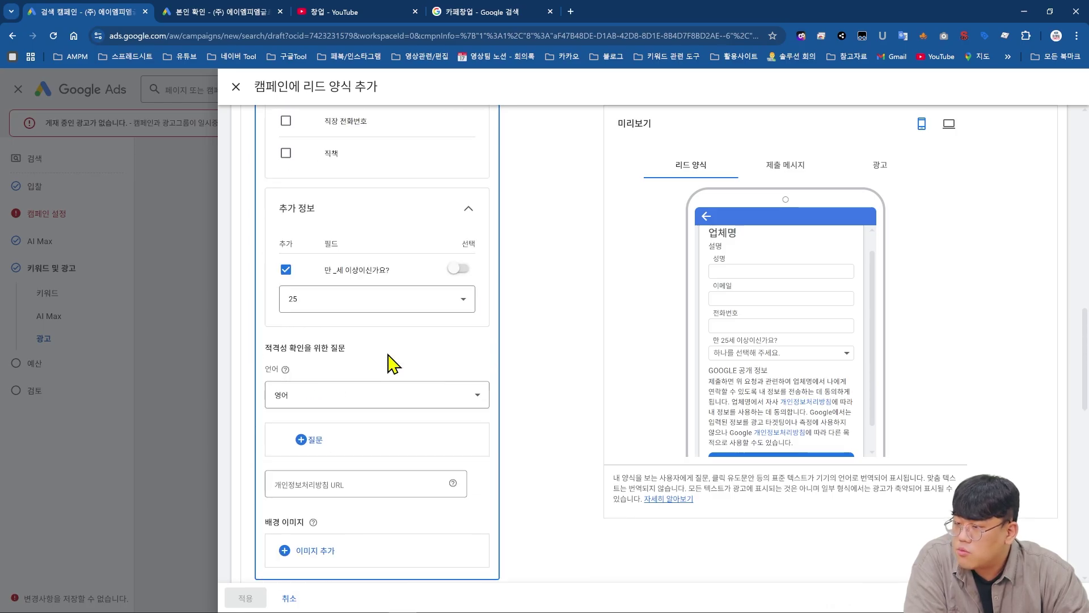
pyautogui.click(378, 403)
pyautogui.scroll(-10, 354, 477)
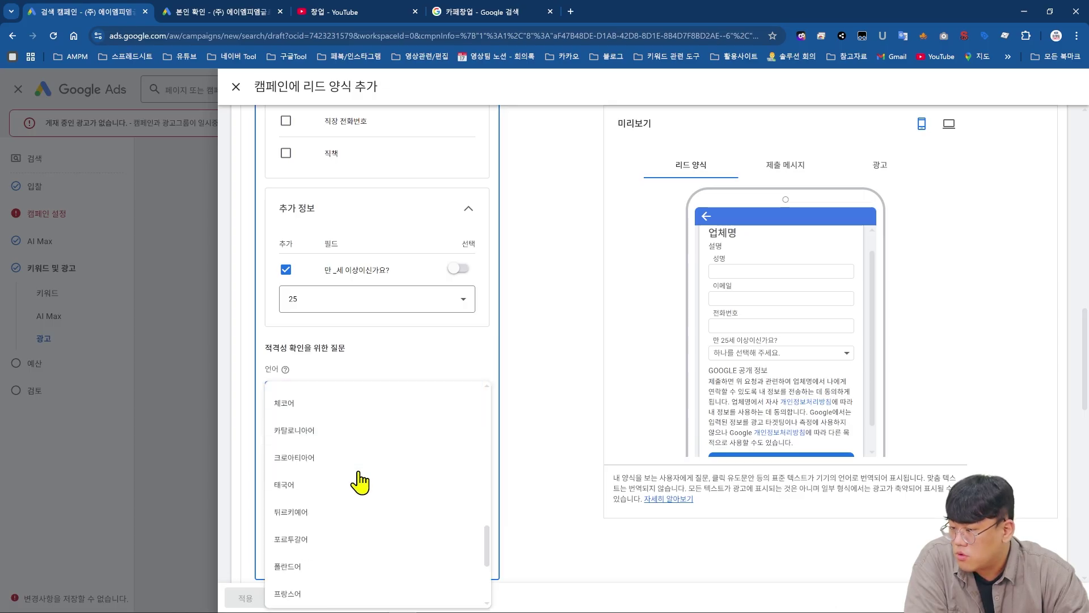
pyautogui.click(348, 533)
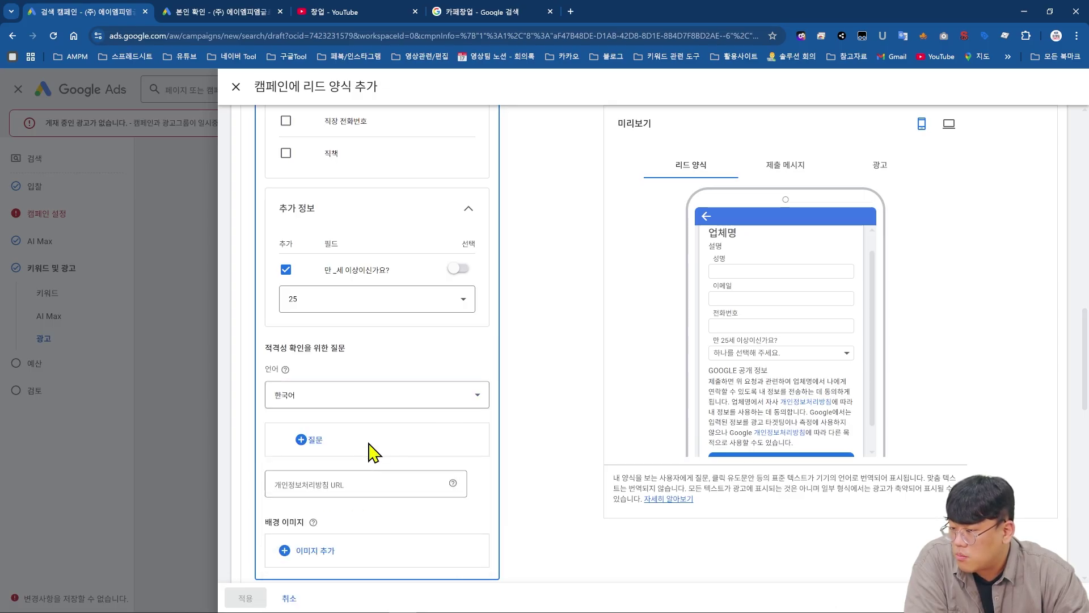
# - Browse the 교육, 교통, 새로운 질문 and 부동산 qualifying question categories
pyautogui.click(332, 448)
pyautogui.click(353, 233)
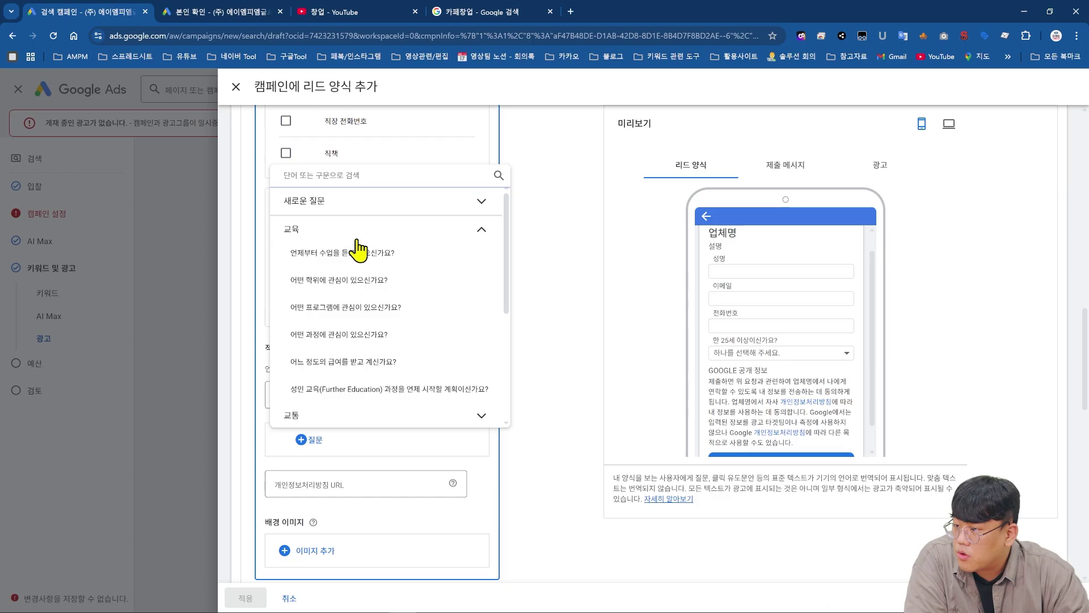
pyautogui.scroll(-2, 380, 317)
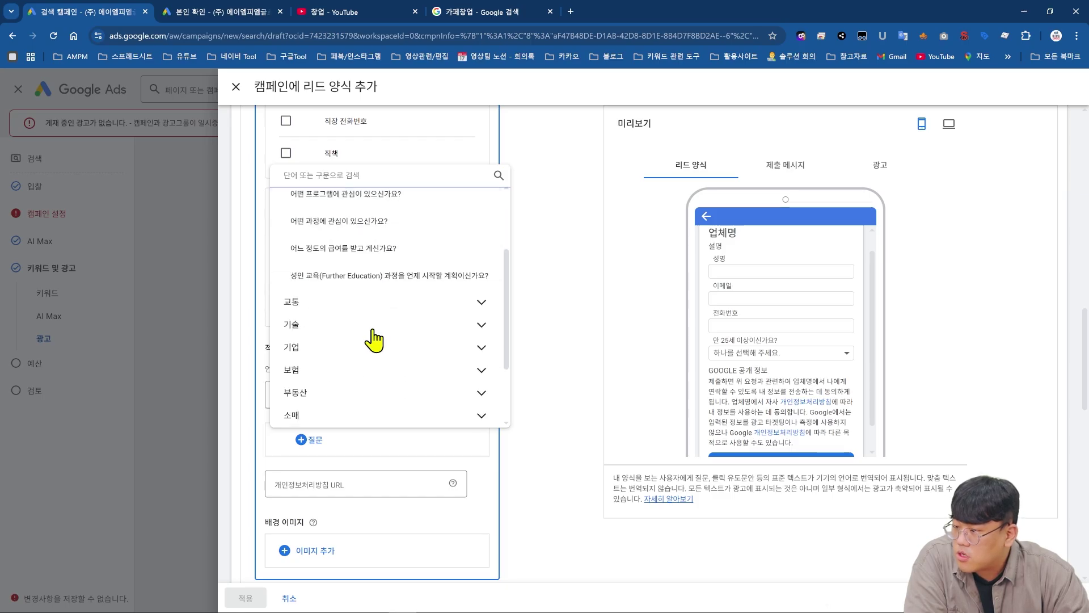
pyautogui.click(382, 303)
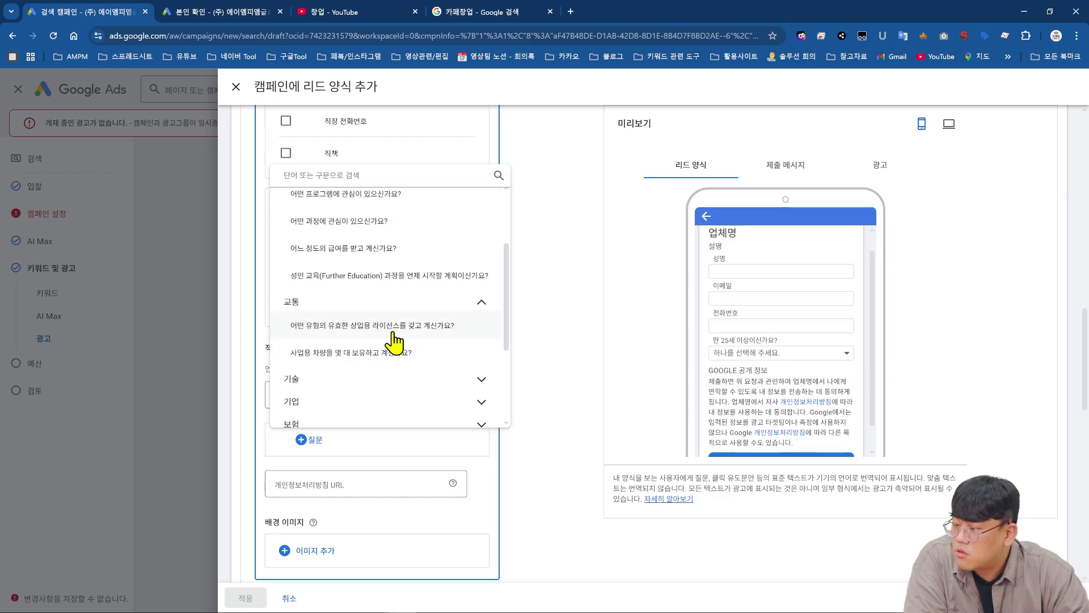
pyautogui.scroll(2, 382, 289)
pyautogui.click(427, 202)
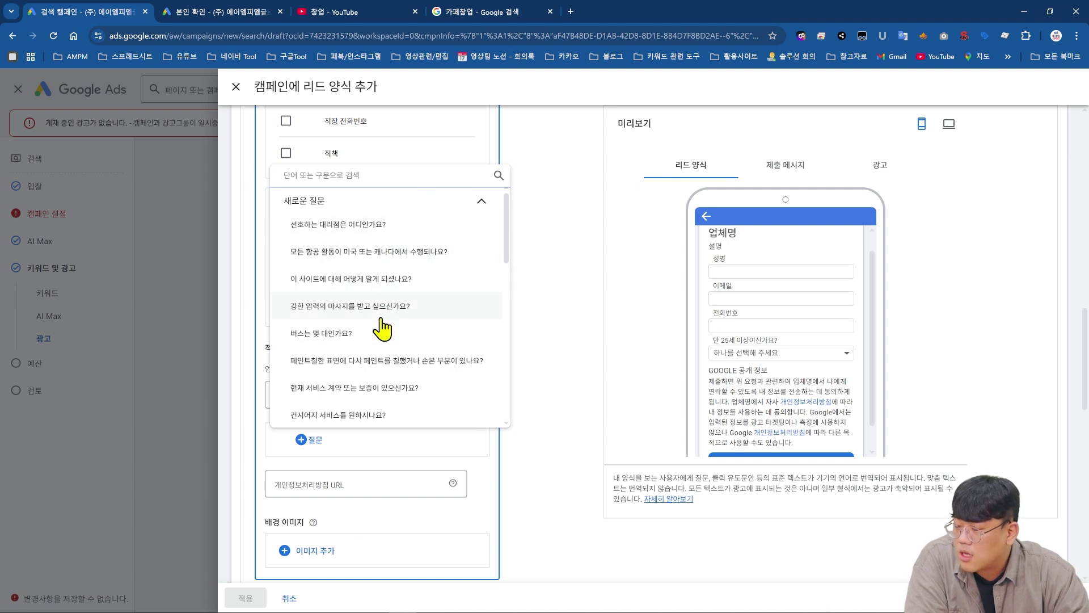
pyautogui.scroll(-4, 374, 352)
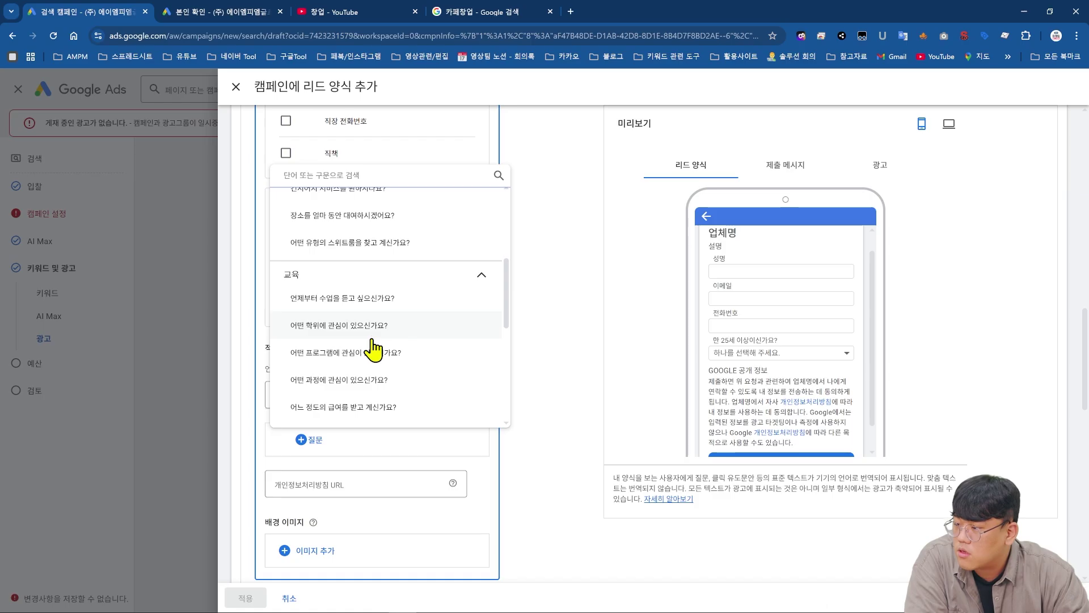
pyautogui.scroll(-5, 373, 341)
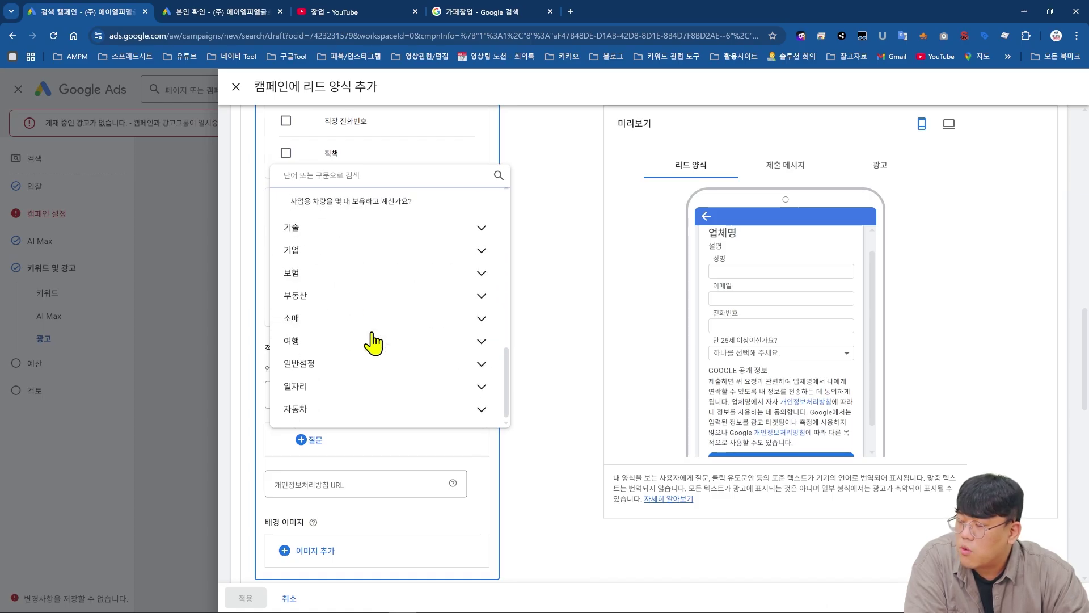
pyautogui.click(405, 301)
pyautogui.scroll(-3, 406, 315)
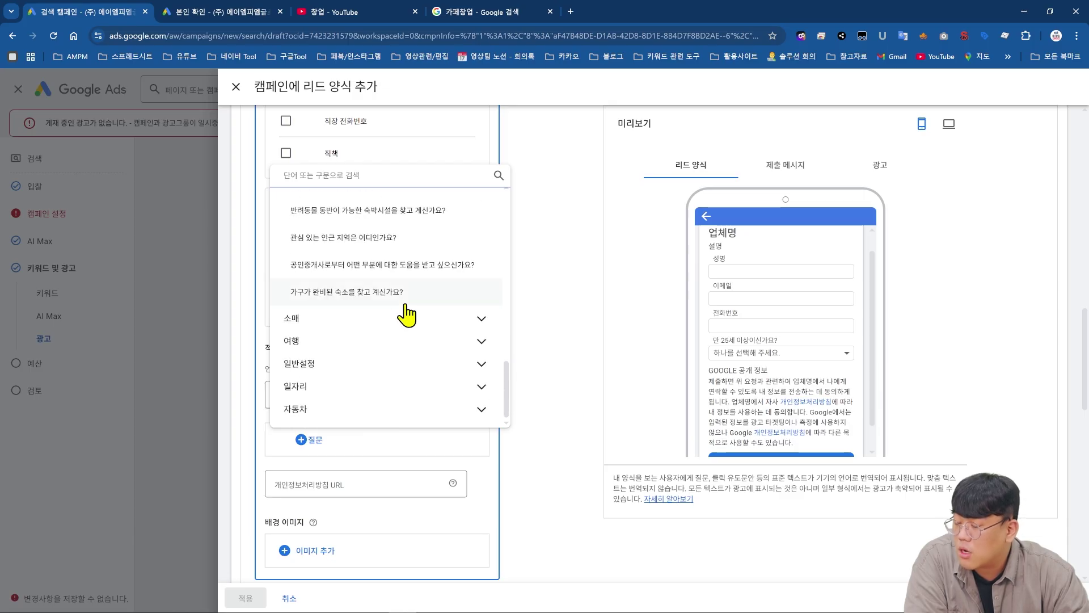
pyautogui.scroll(1, 401, 263)
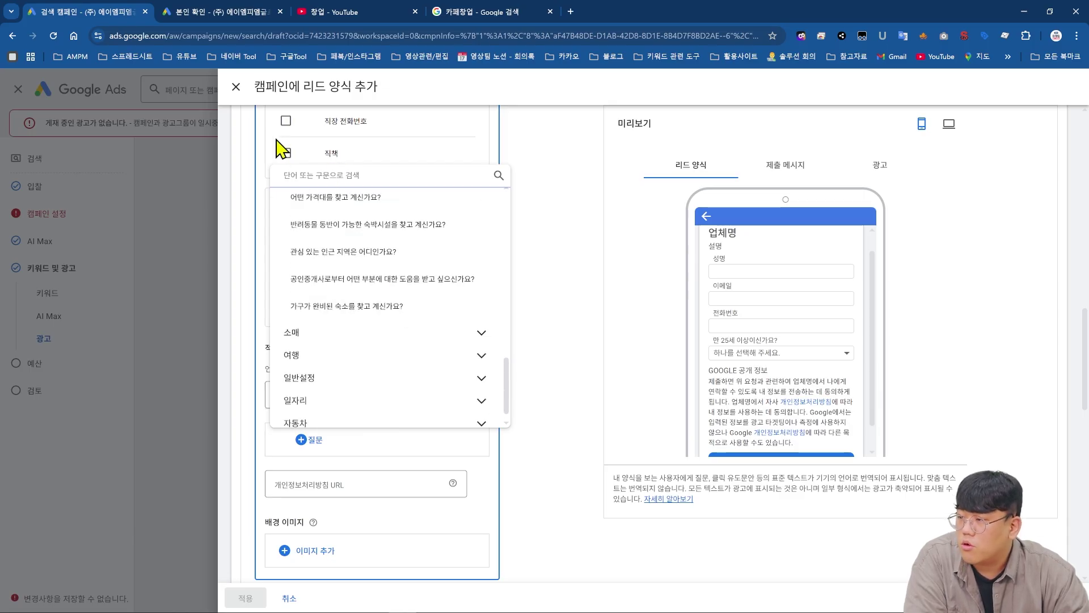
pyautogui.click(229, 94)
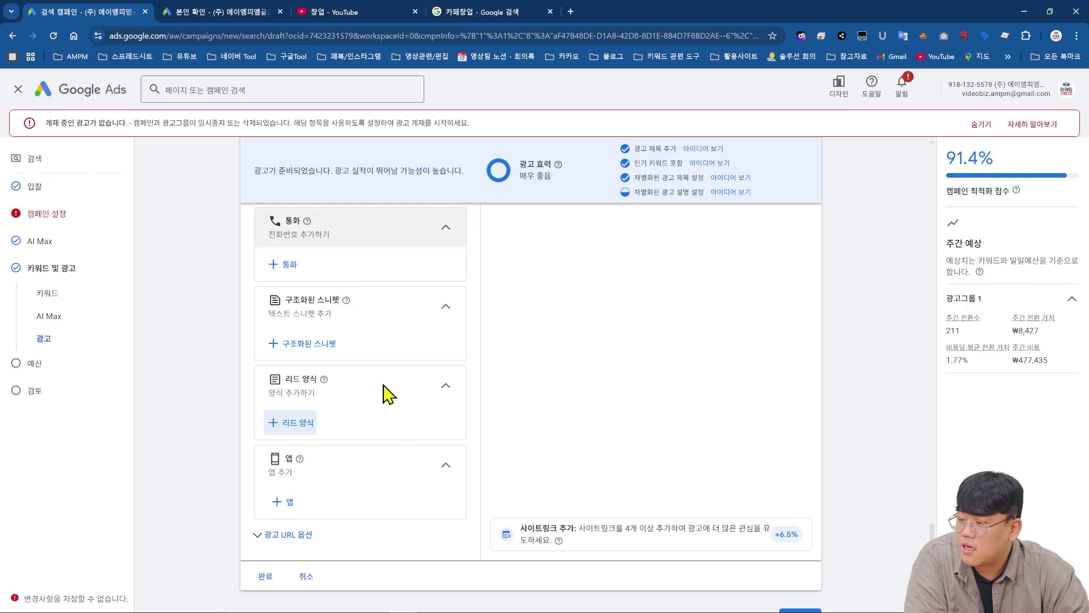
pyautogui.click(292, 451)
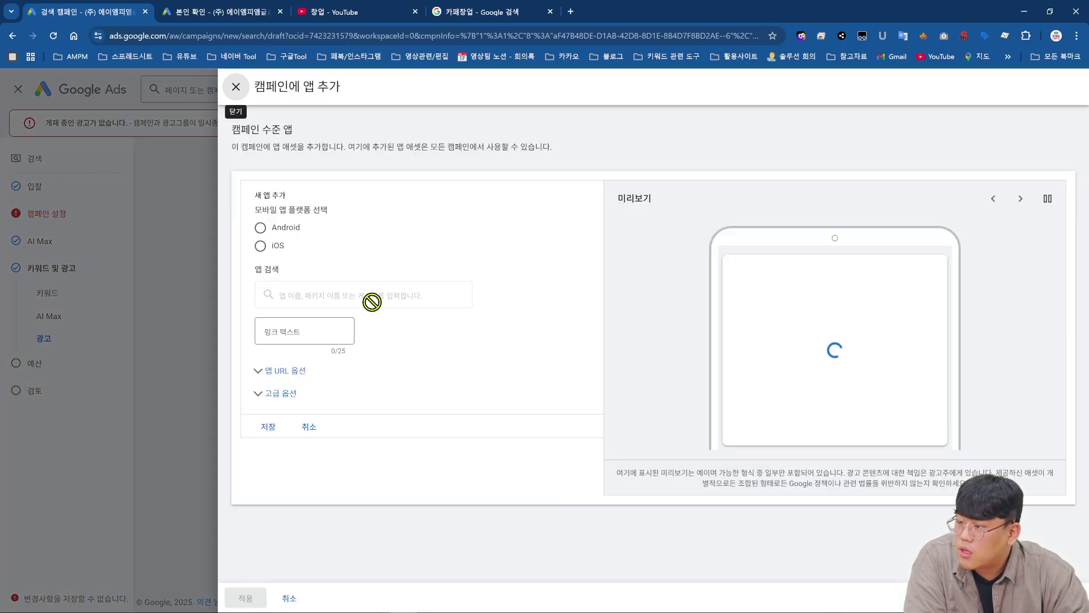
pyautogui.click(284, 229)
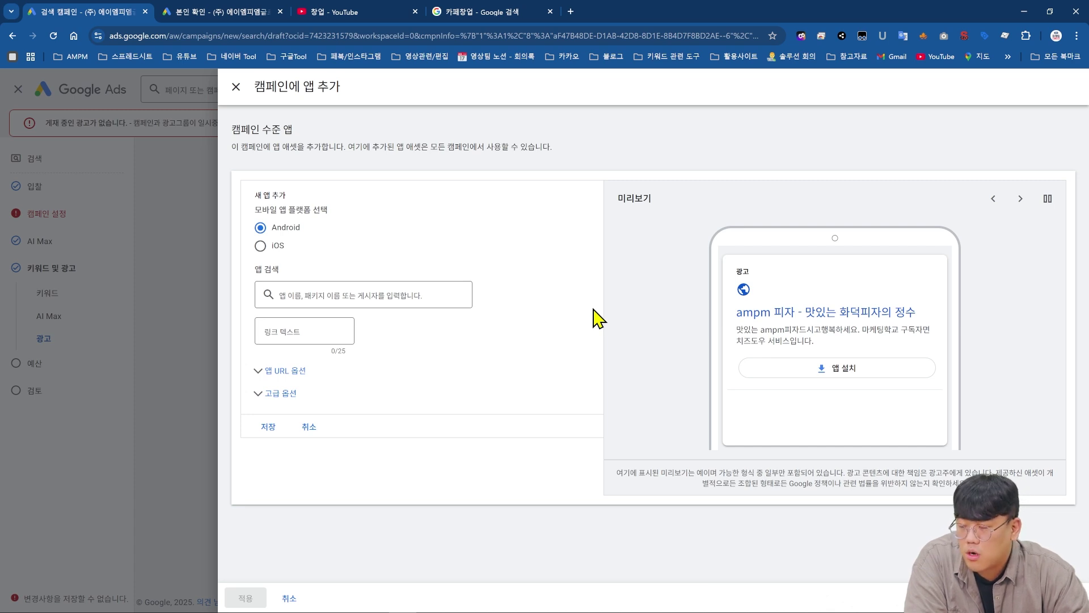
# - Close the app setup, show the ad URL options, finish the ad and continue to Budget
pyautogui.click(236, 86)
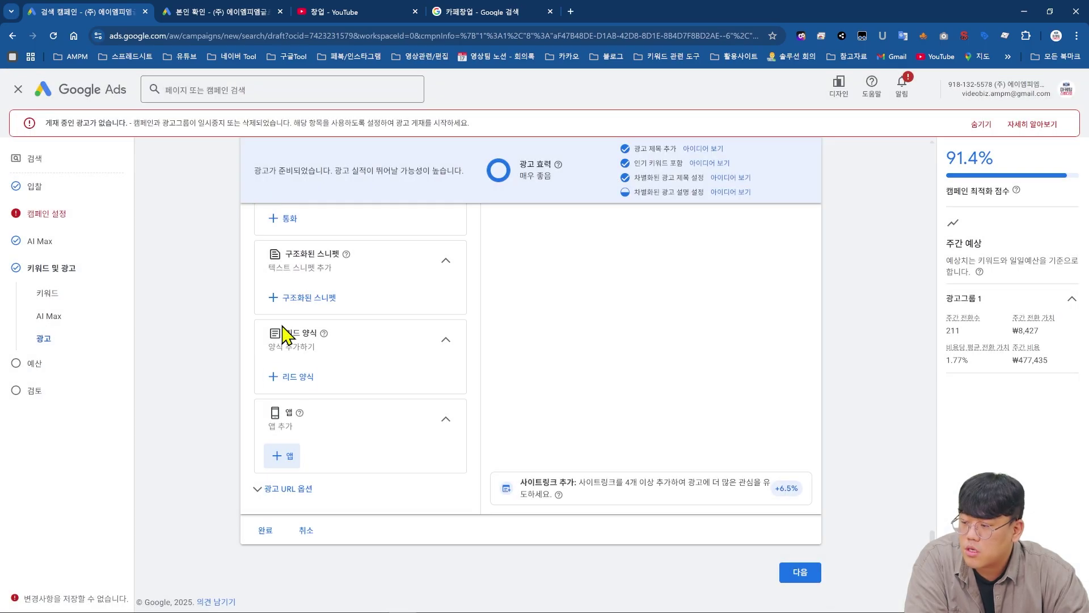
pyautogui.click(272, 487)
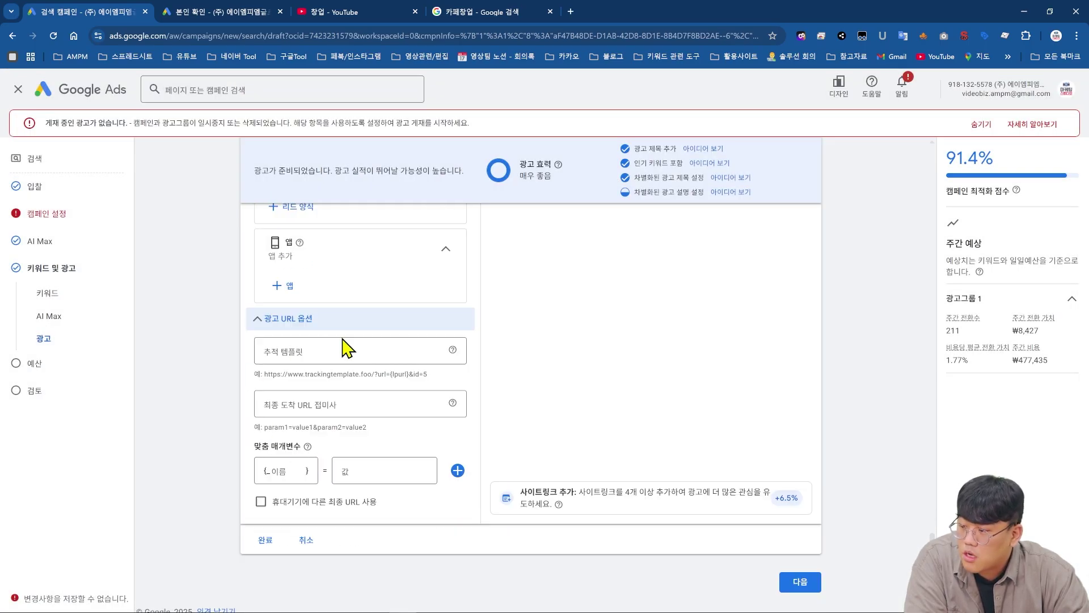
pyautogui.click(269, 542)
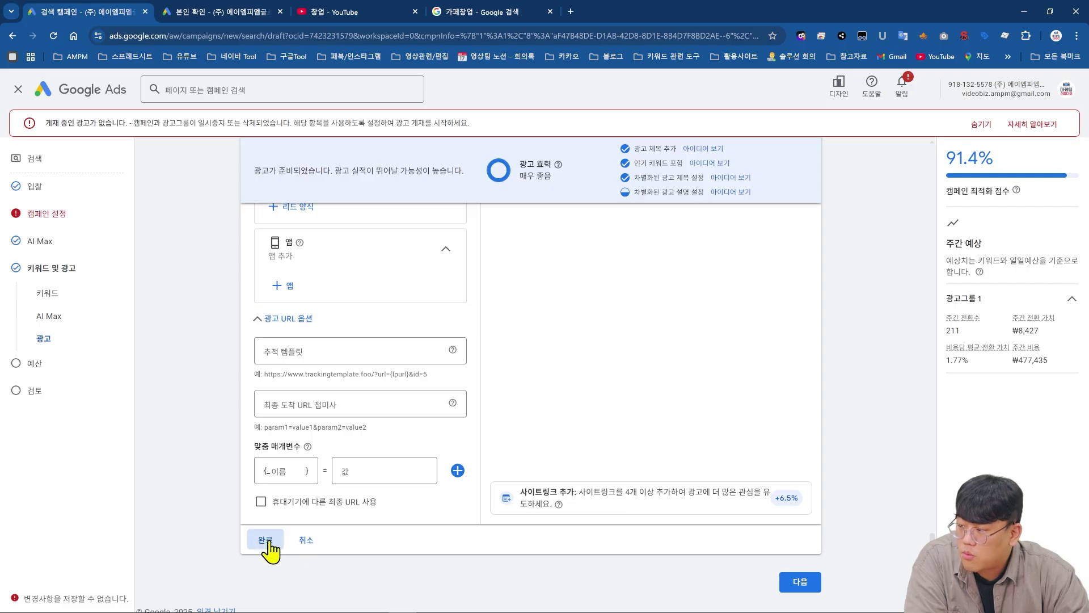
pyautogui.click(799, 573)
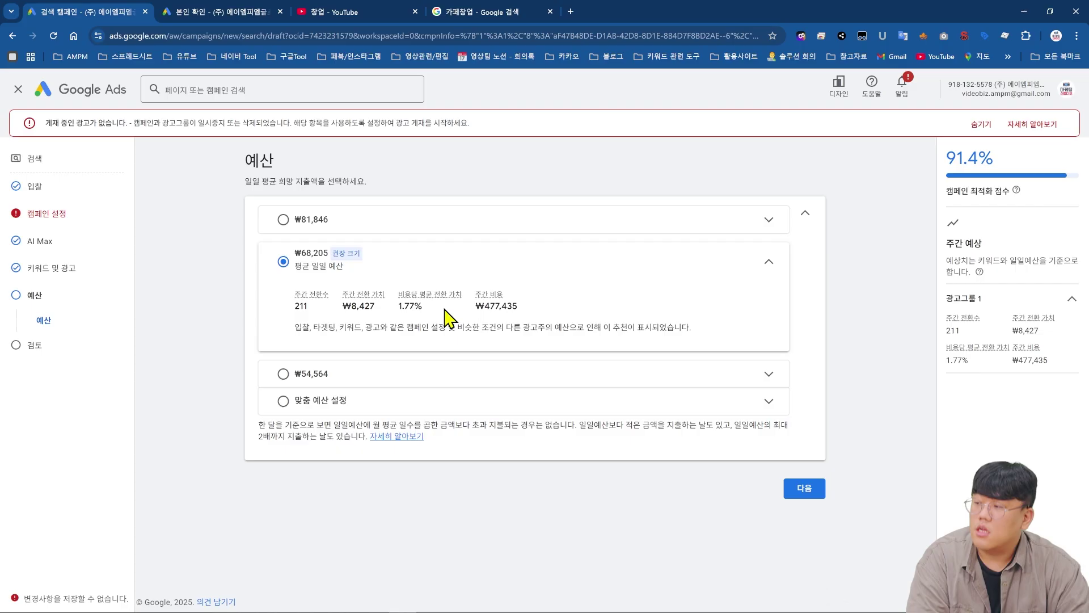
# - Replace the suggested budget with a custom average daily budget of ₩10,000
pyautogui.click(406, 400)
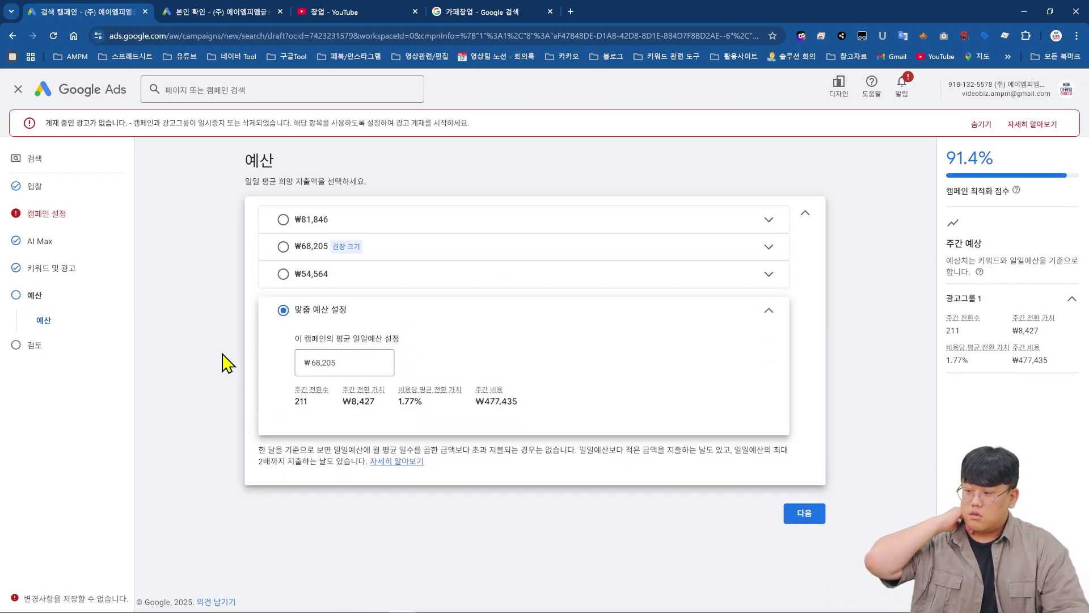
pyautogui.doubleClick(376, 363)
pyautogui.write('10000')
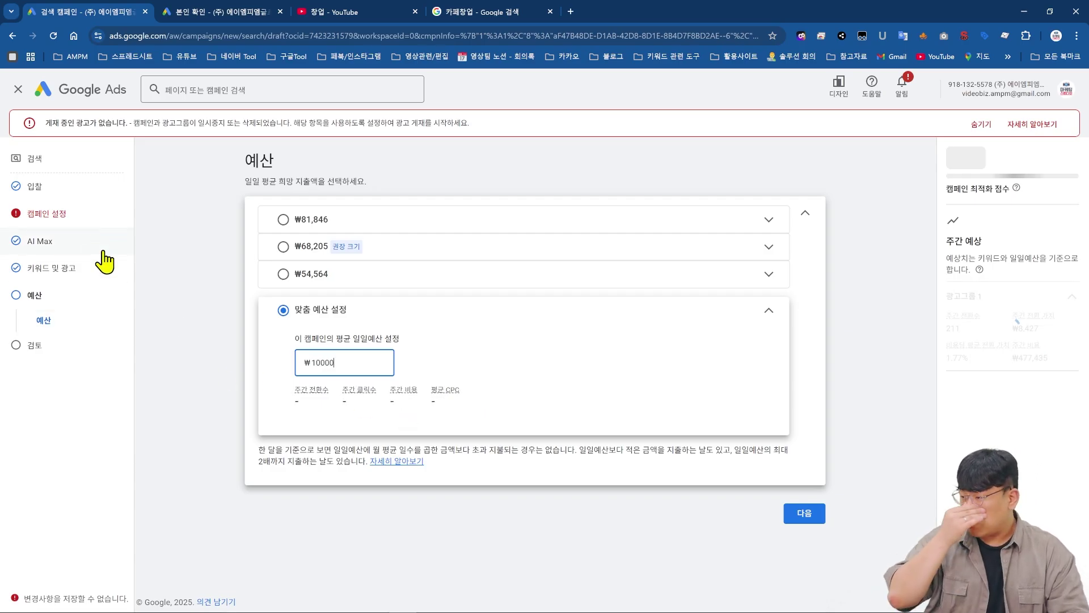
# - Replace Seoul with all of South Korea as the campaign's target location
pyautogui.click(85, 219)
pyautogui.scroll(-4, 437, 315)
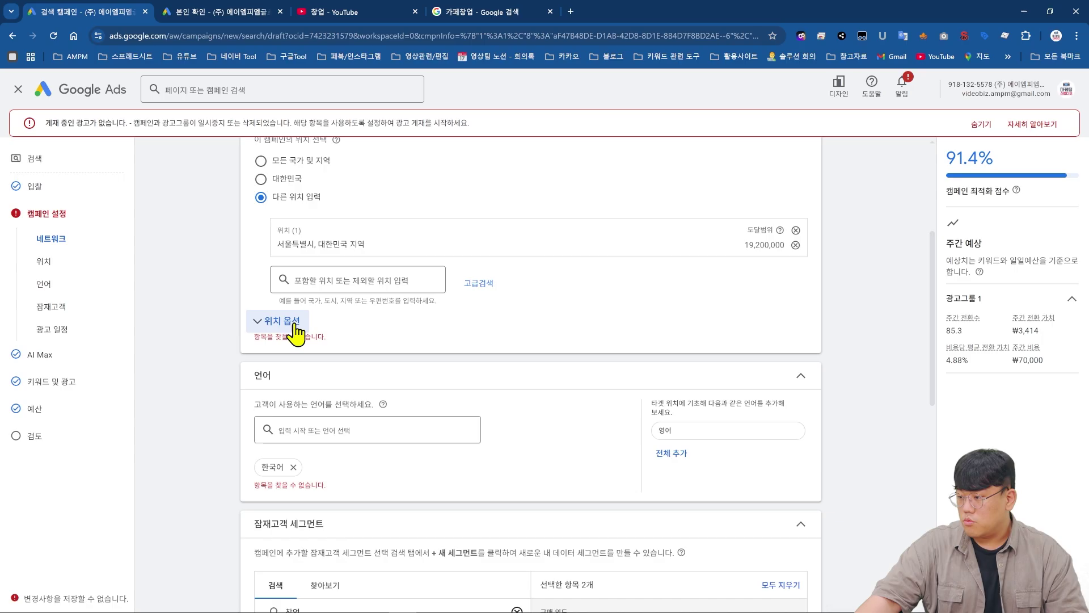
pyautogui.click(796, 231)
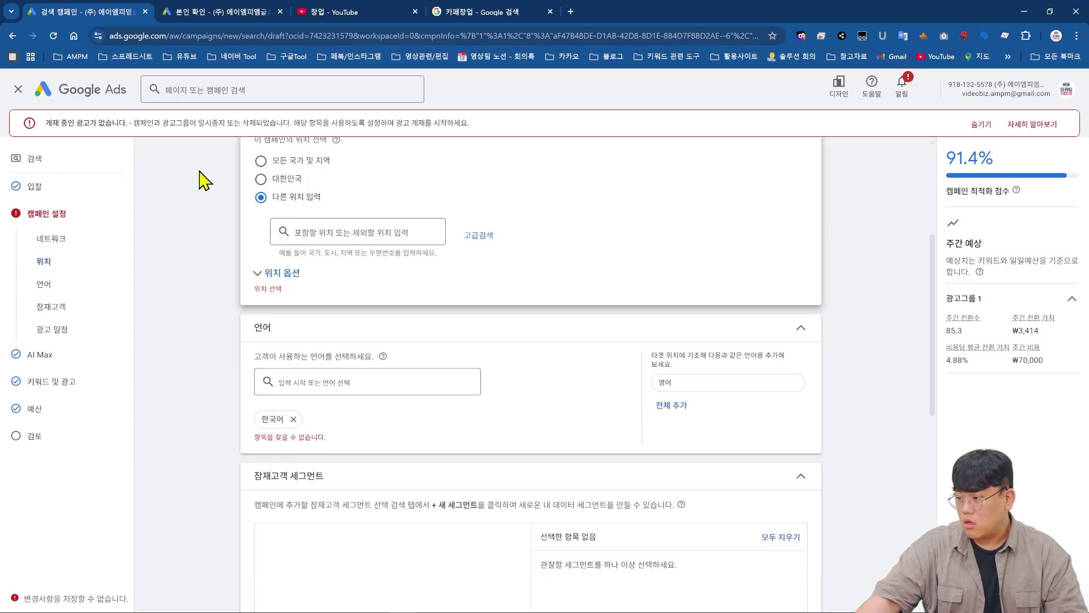
pyautogui.click(261, 179)
# - Re-add 한국어 as the target language and bring up the campaign review
pyautogui.click(295, 355)
pyautogui.click(343, 316)
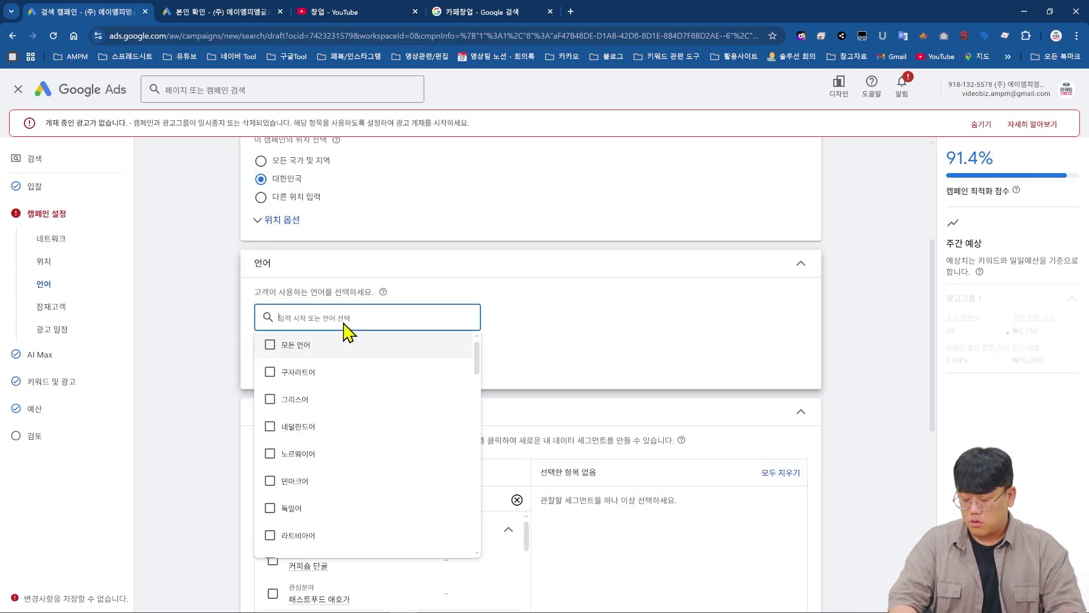
pyautogui.write('한국어')
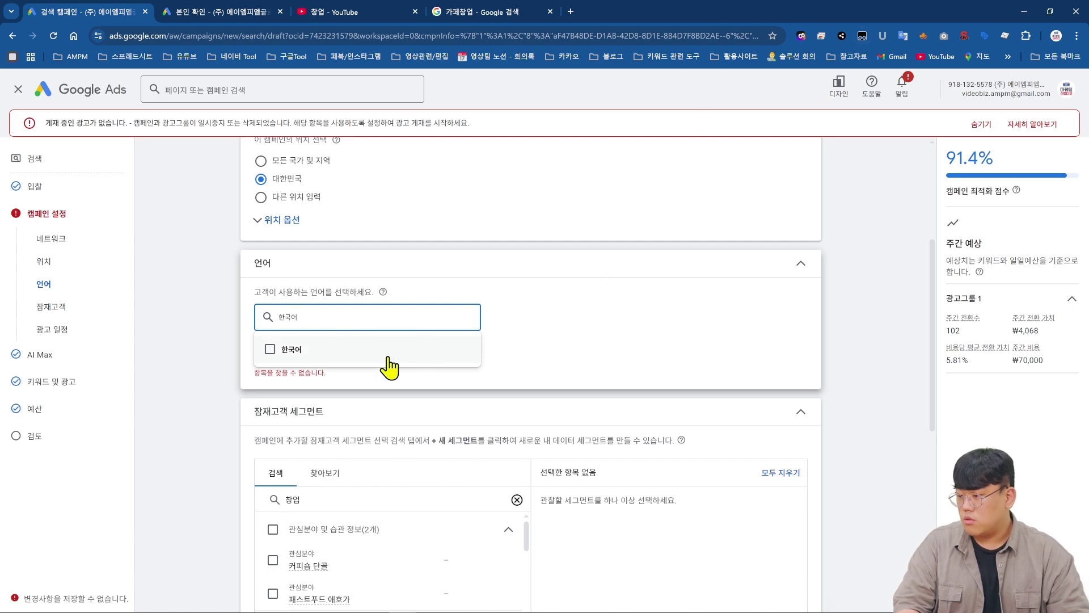
pyautogui.click(382, 353)
pyautogui.click(62, 436)
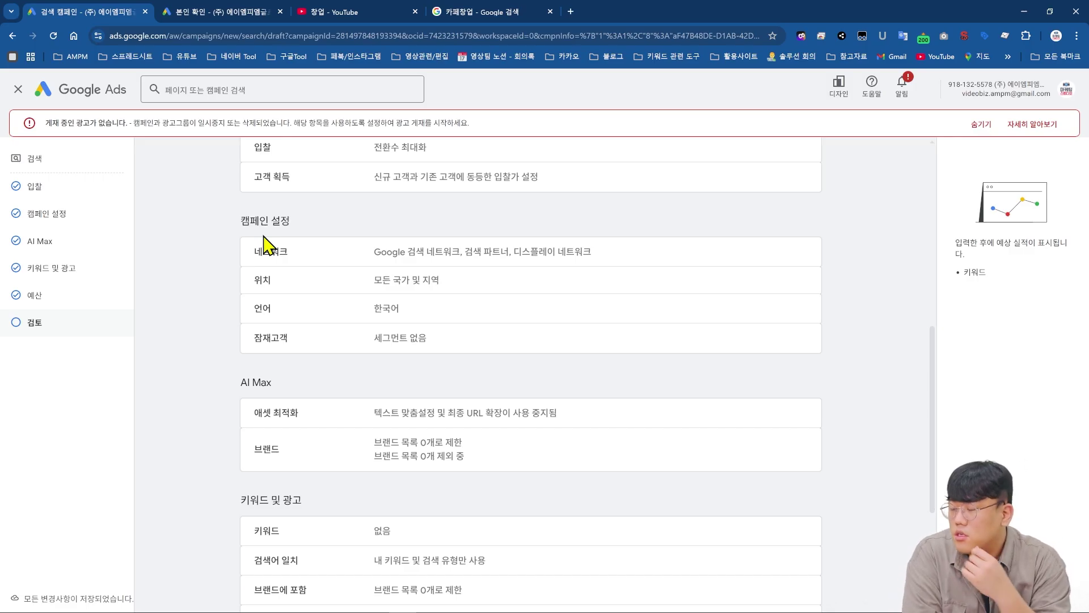
# - Enter 화덕피자, "화덕피자" and [화덕피자] as broad, phrase and exact match keywords
pyautogui.click(52, 270)
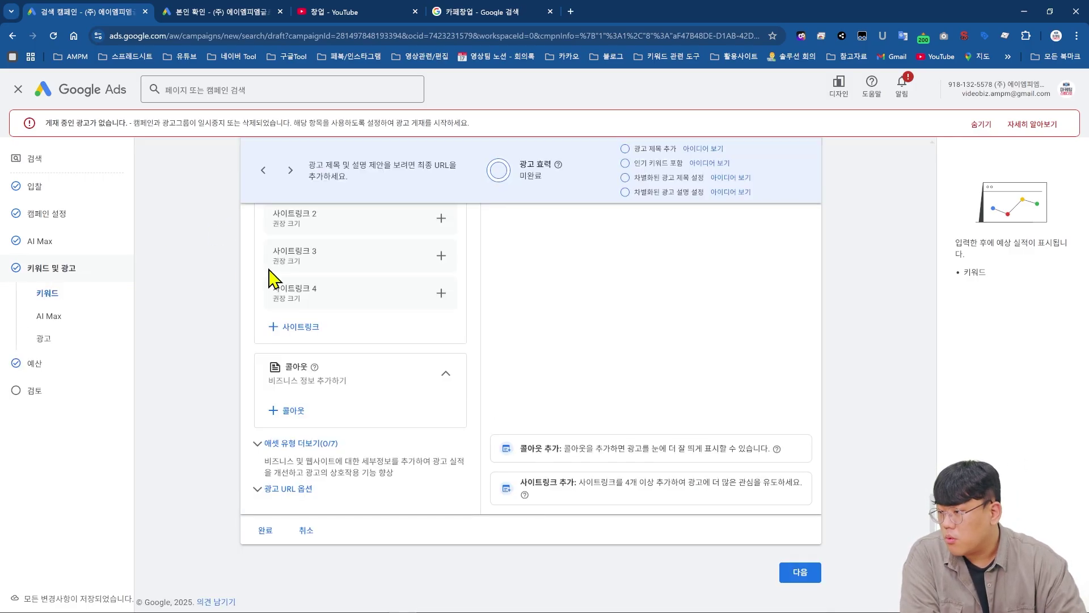
pyautogui.click(377, 494)
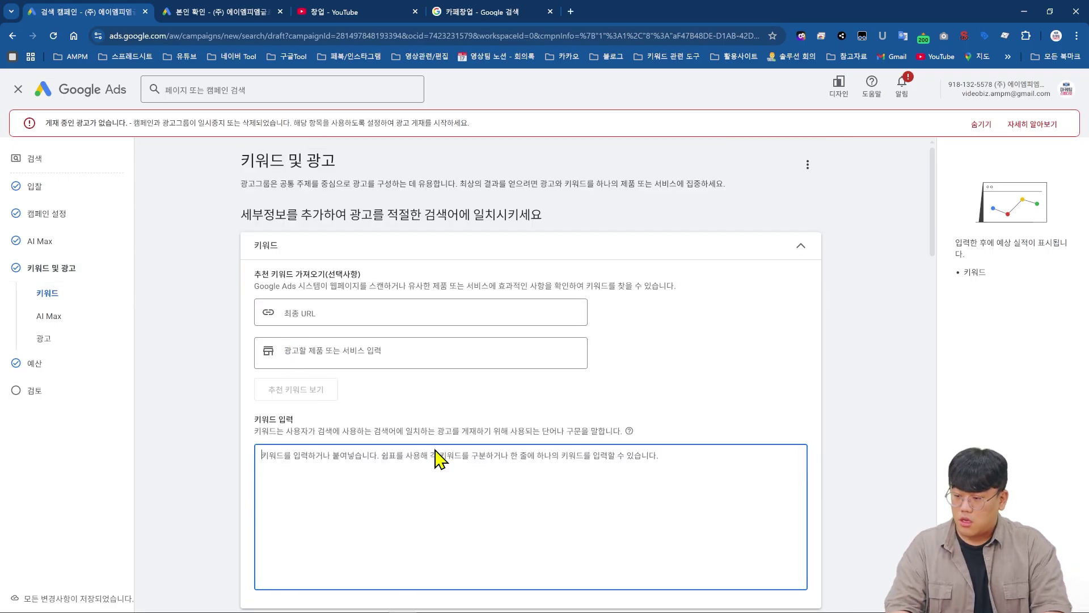
pyautogui.write('휨')
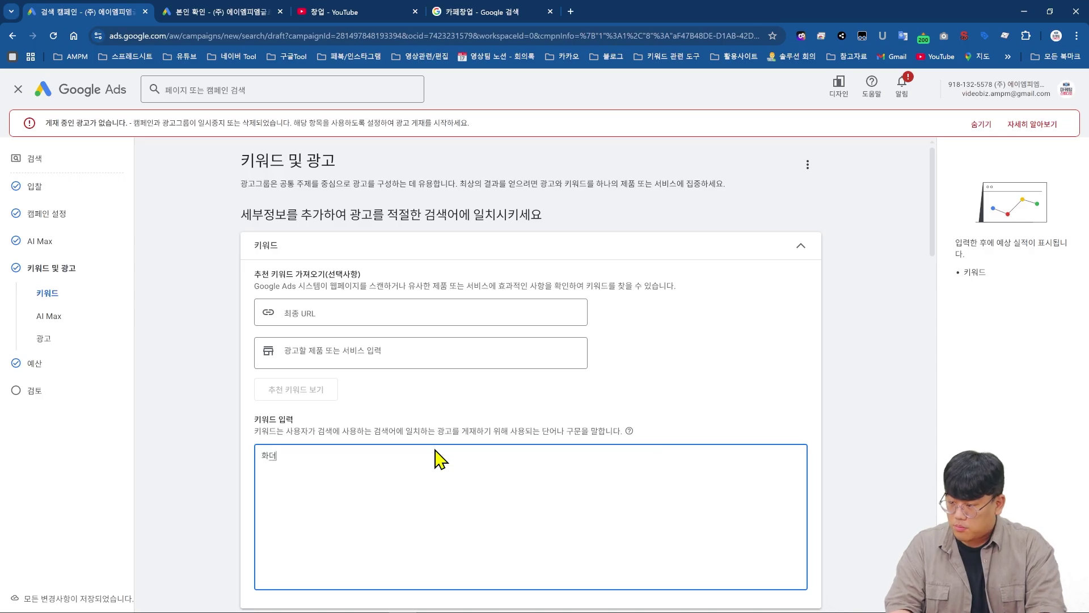
pyautogui.write('"화덕피자 [화덕피자]')
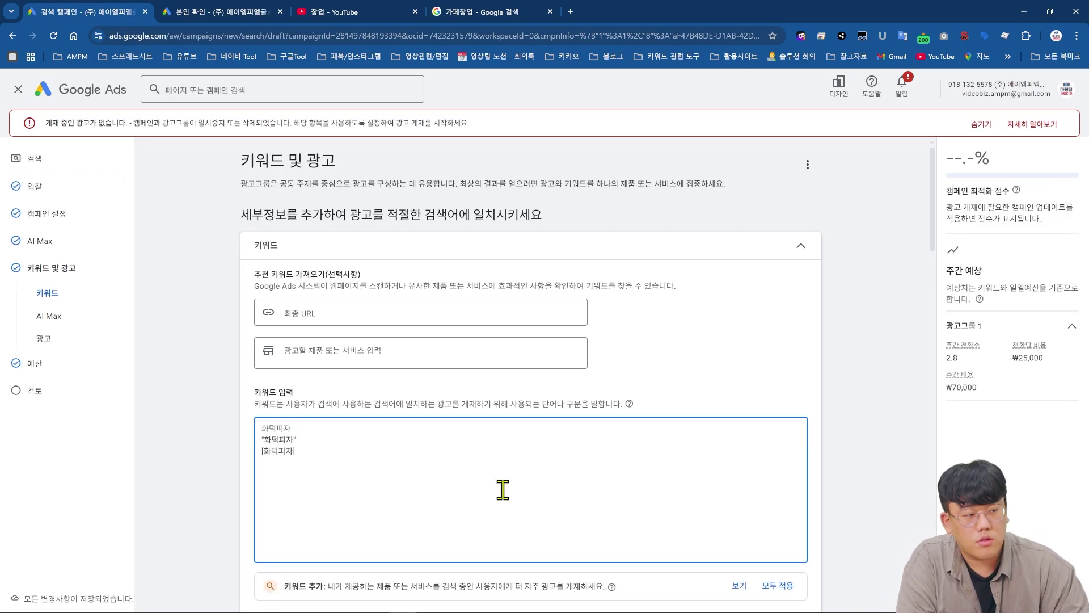
pyautogui.moveTo(628, 410)
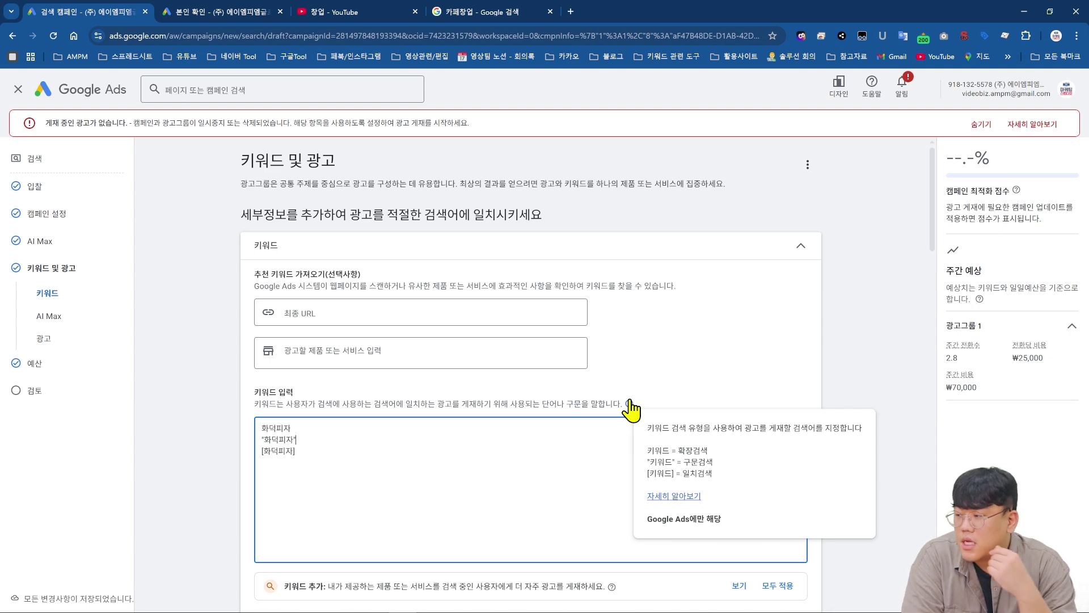
pyautogui.scroll(-5, 360, 343)
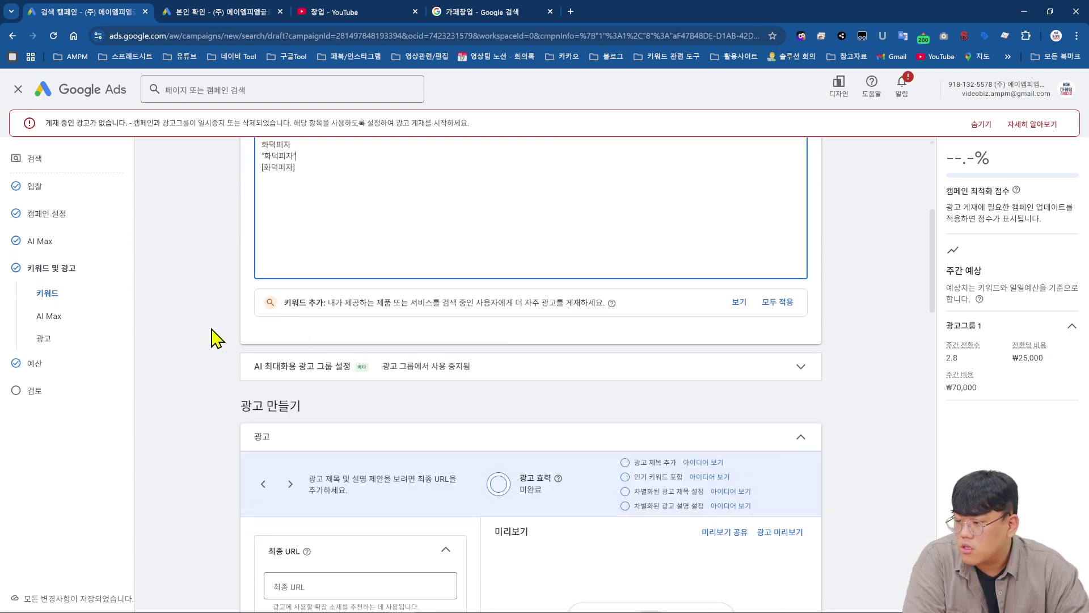
pyautogui.scroll(5, 249, 397)
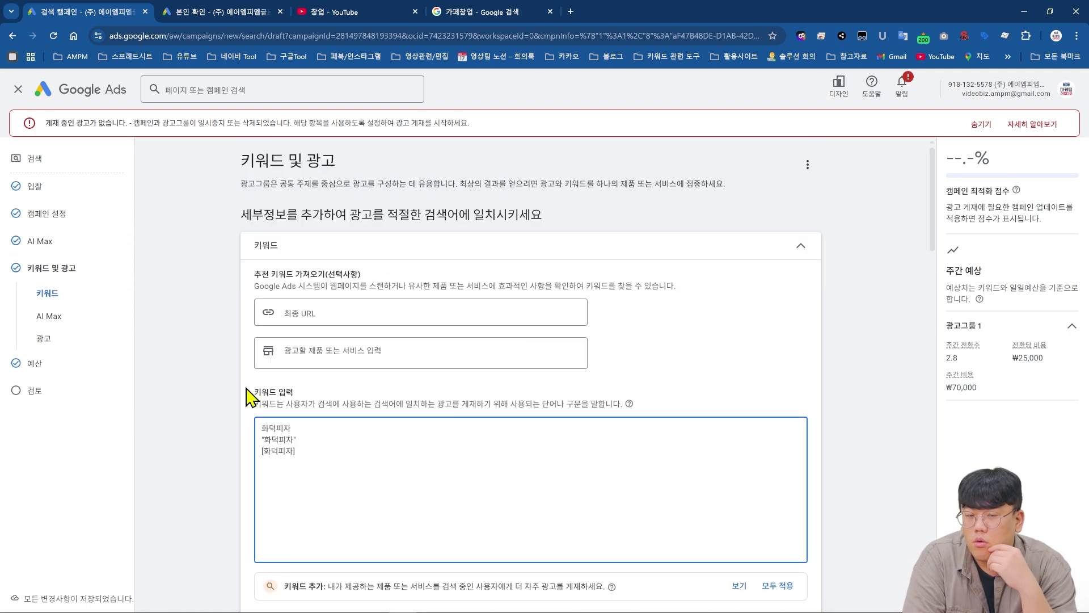